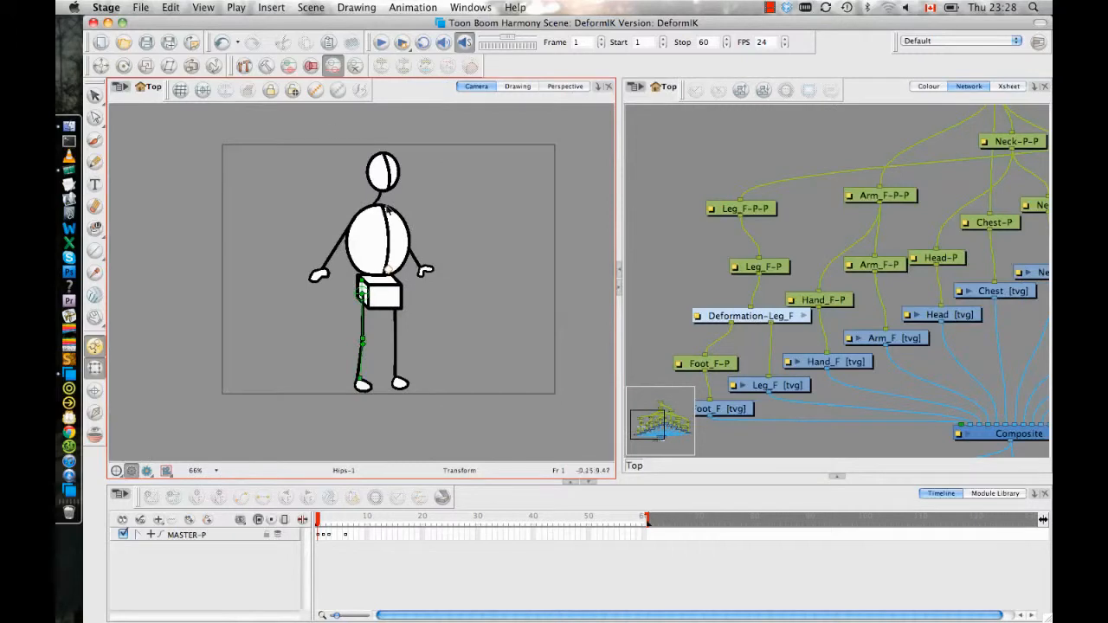
# Try rotating the character's upper body slightly clockwise around the chest pivot and undo the rotation
pyautogui.click(389, 210)
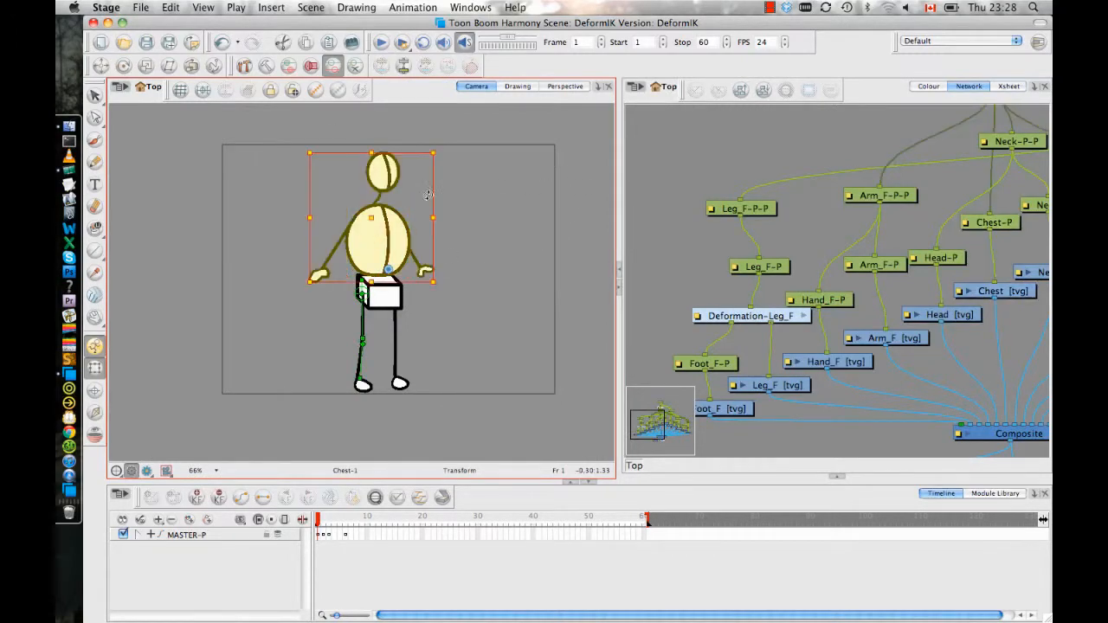
pyautogui.moveTo(442, 149); pyautogui.dragTo(451, 162)
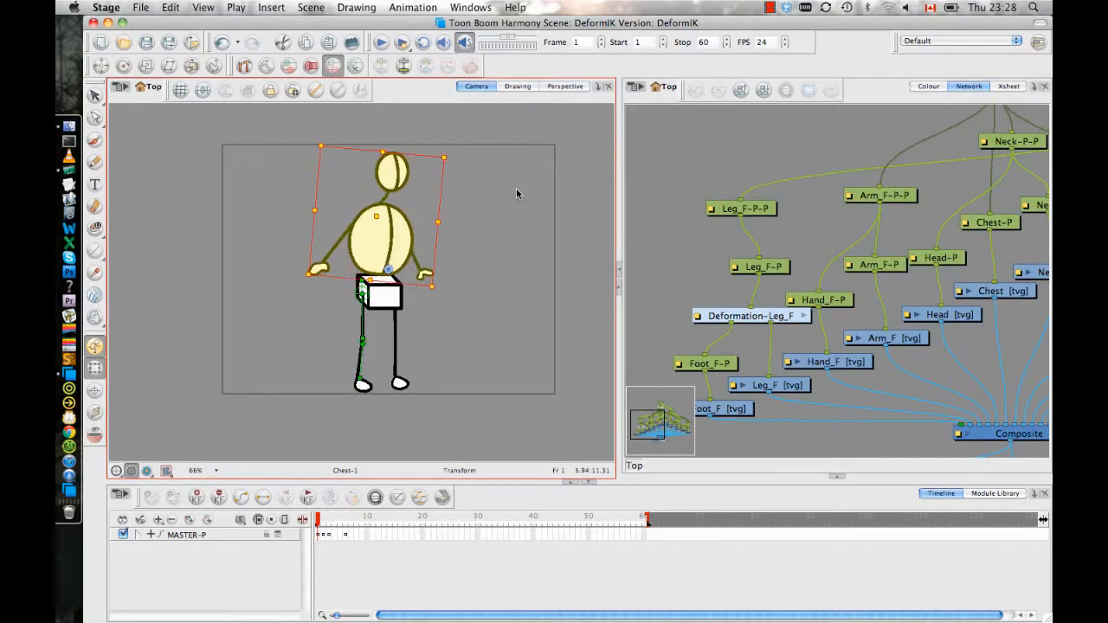
pyautogui.press('super+z')
pyautogui.click(491, 254)
# Widen the Network view and bring the character's whole node tree into sight
pyautogui.moveTo(935, 291); pyautogui.dragTo(647, 335)
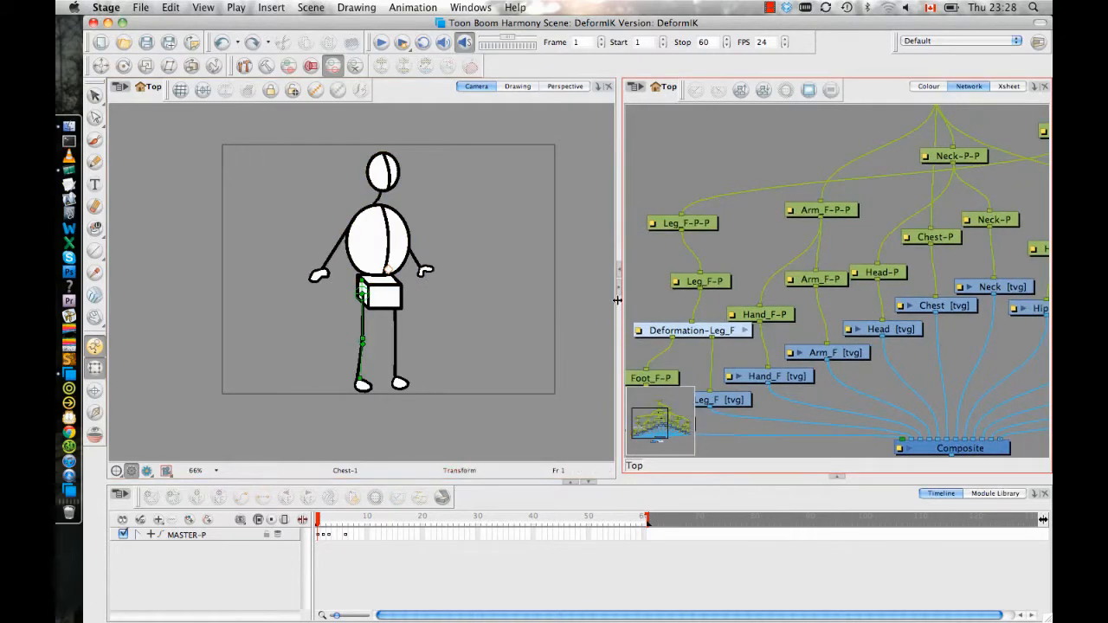
pyautogui.moveTo(617, 300); pyautogui.dragTo(462, 297)
pyautogui.moveTo(900, 213); pyautogui.dragTo(716, 258)
pyautogui.scroll(-5, 713, 257)
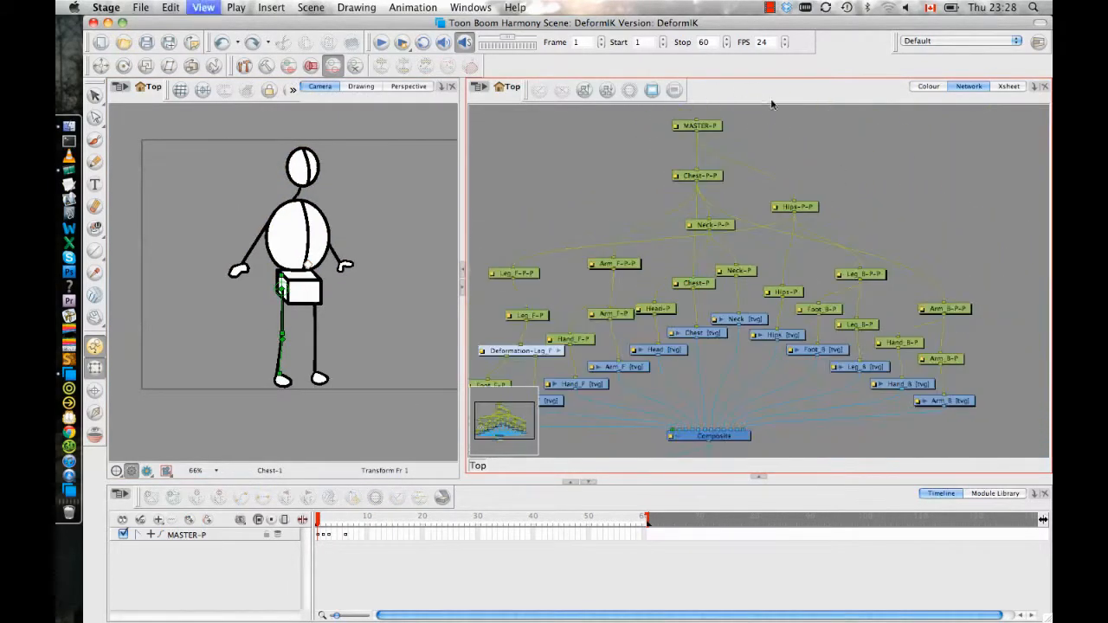
# Check which body parts the Neck-P, Hips-P, Foot_B-P, Leg_B-P, Hand_B-P and Arm_B-P pegs control
pyautogui.click(748, 251)
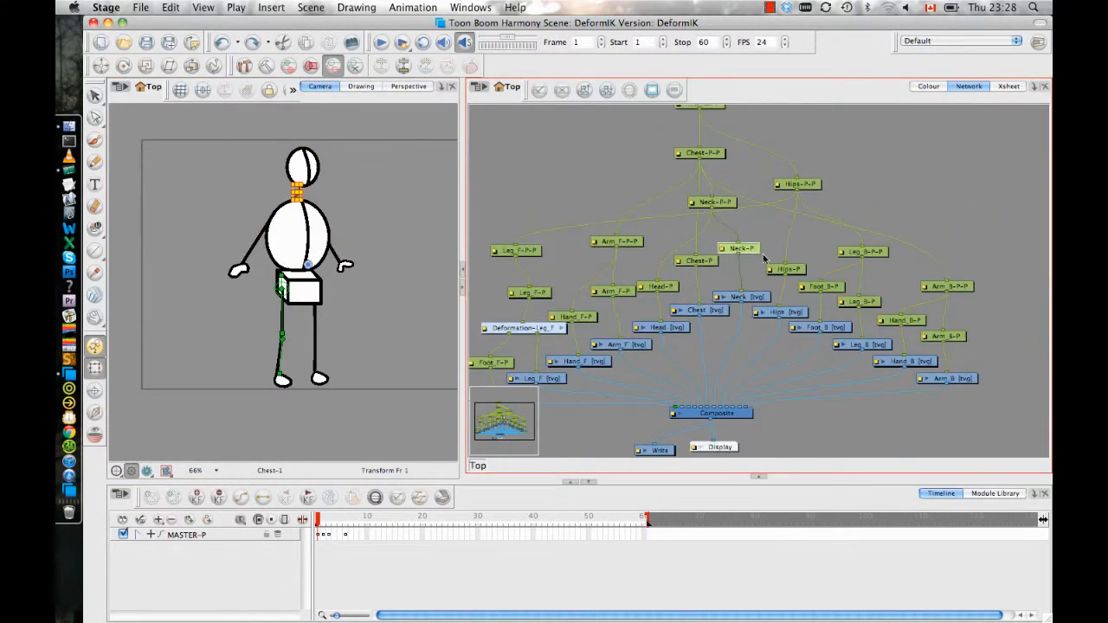
pyautogui.click(790, 269)
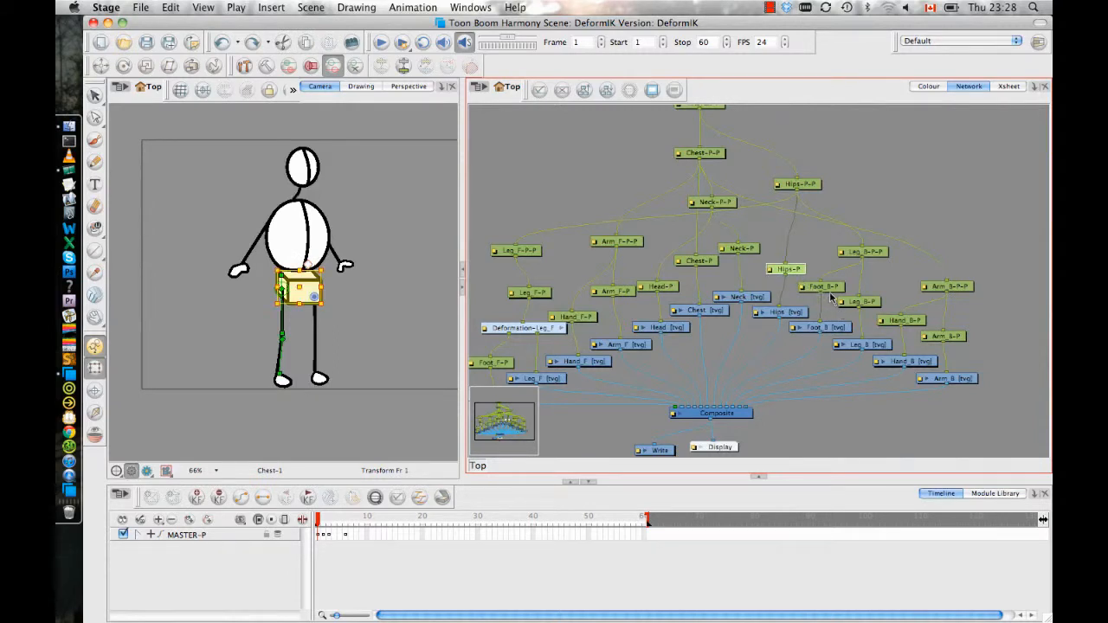
pyautogui.click(827, 289)
pyautogui.click(864, 303)
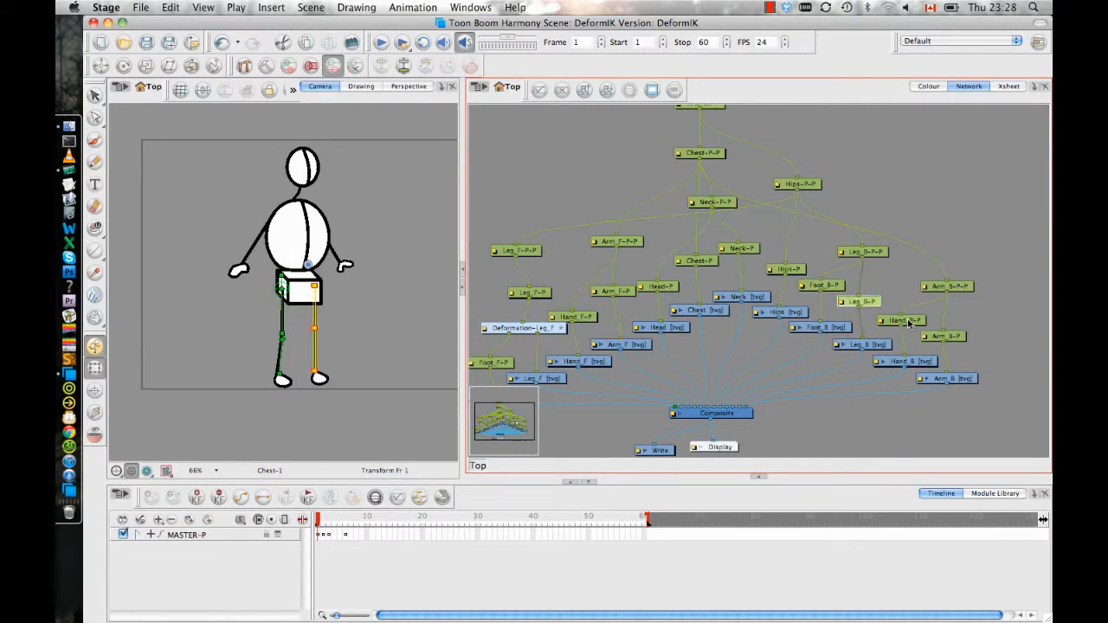
pyautogui.click(908, 323)
pyautogui.click(947, 336)
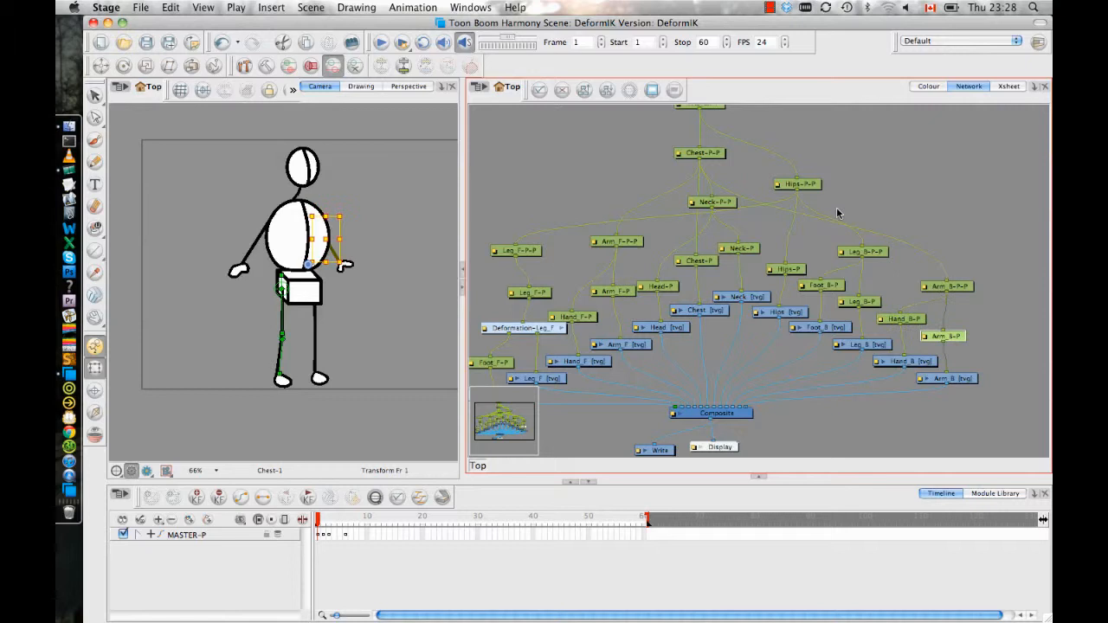
# Raise the Arm_B-P-P node slightly and place its pivot at the back arm's shoulder, testing the rotation and undoing the test
pyautogui.click(953, 288)
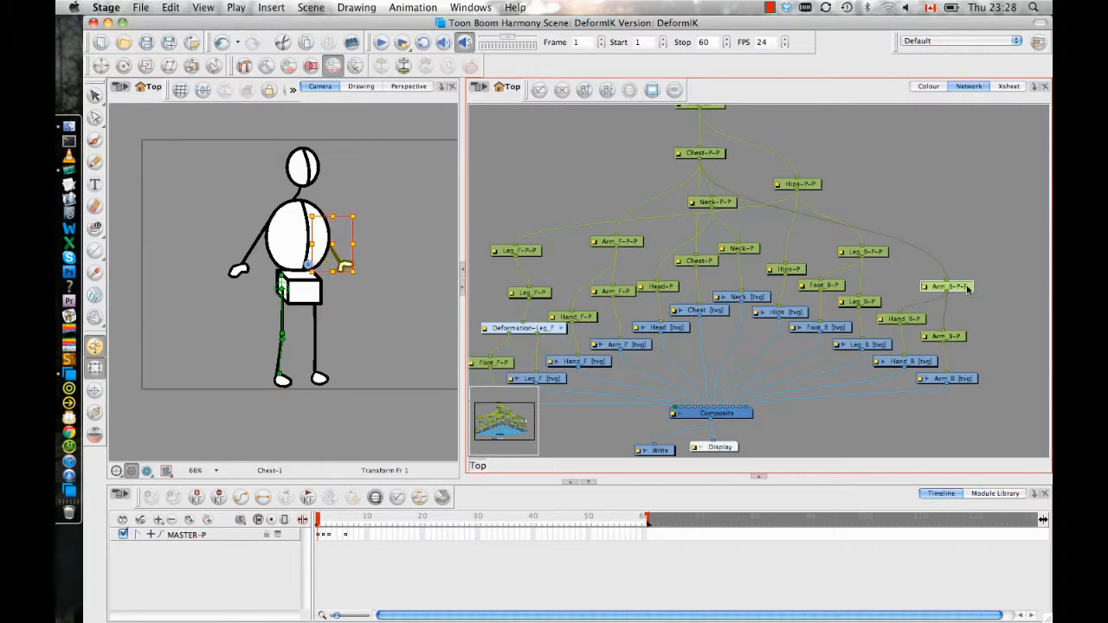
pyautogui.moveTo(961, 288); pyautogui.dragTo(969, 265)
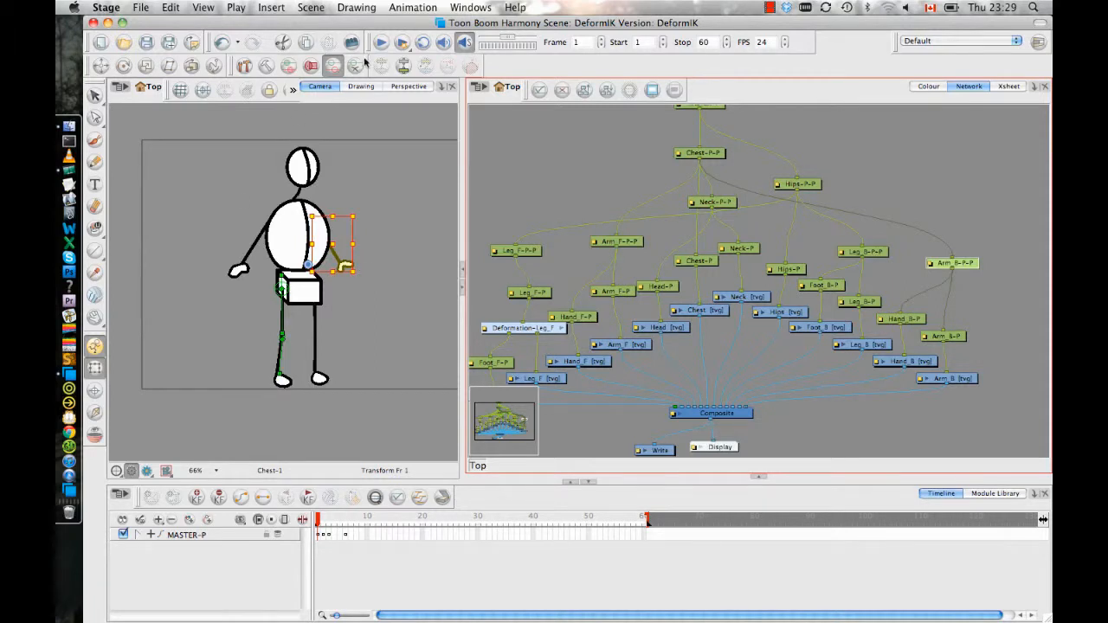
pyautogui.click(123, 66)
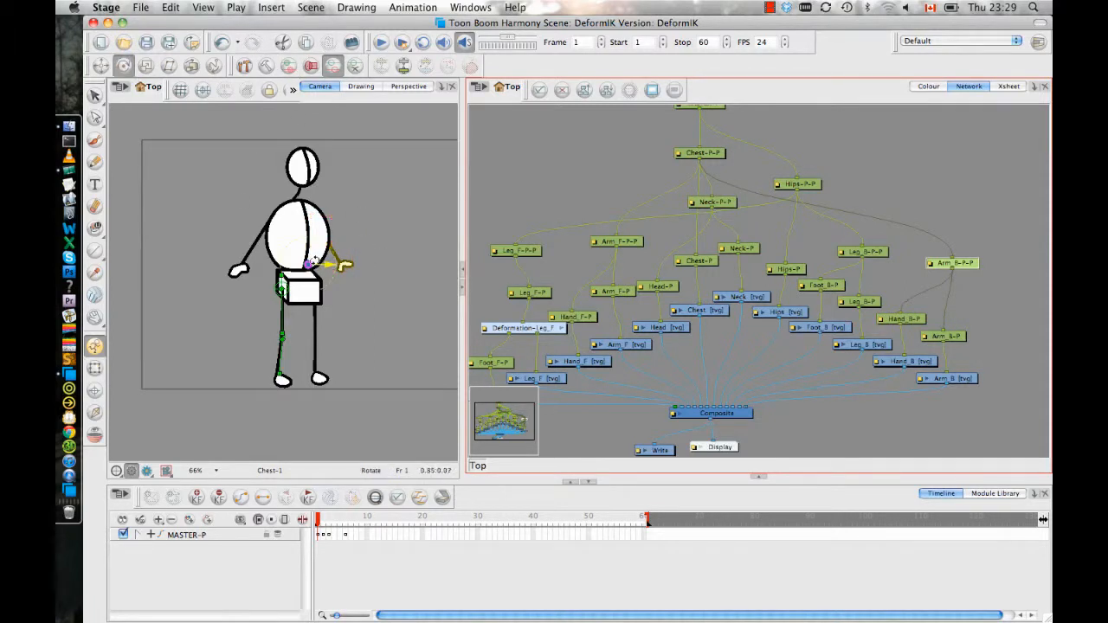
pyautogui.click(317, 215)
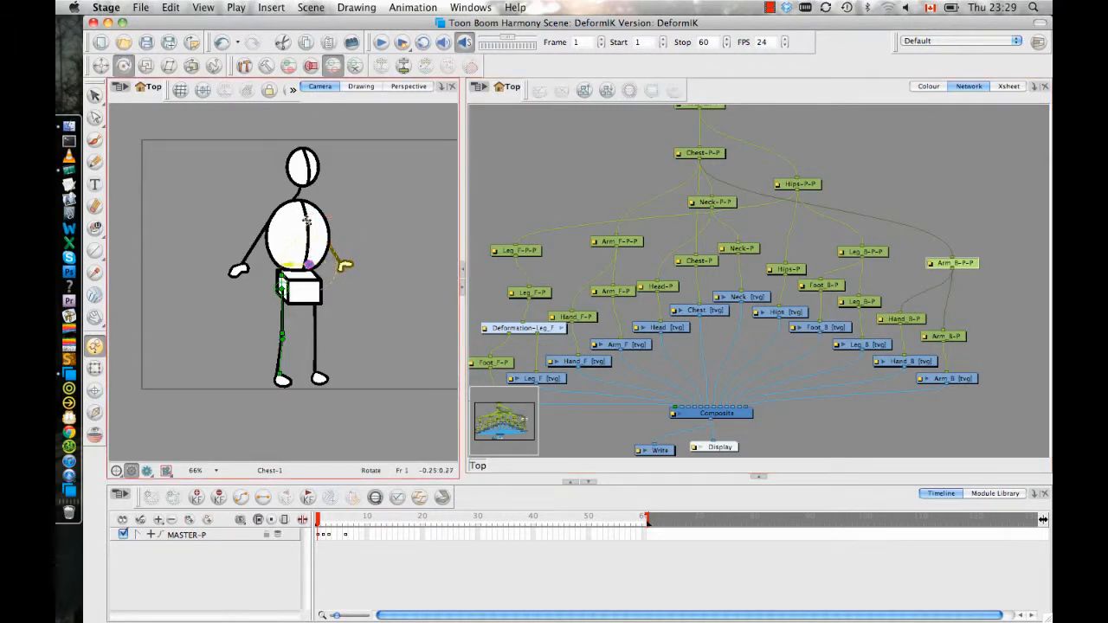
pyautogui.click(94, 367)
pyautogui.moveTo(356, 277); pyautogui.dragTo(378, 209)
pyautogui.press('super+z')
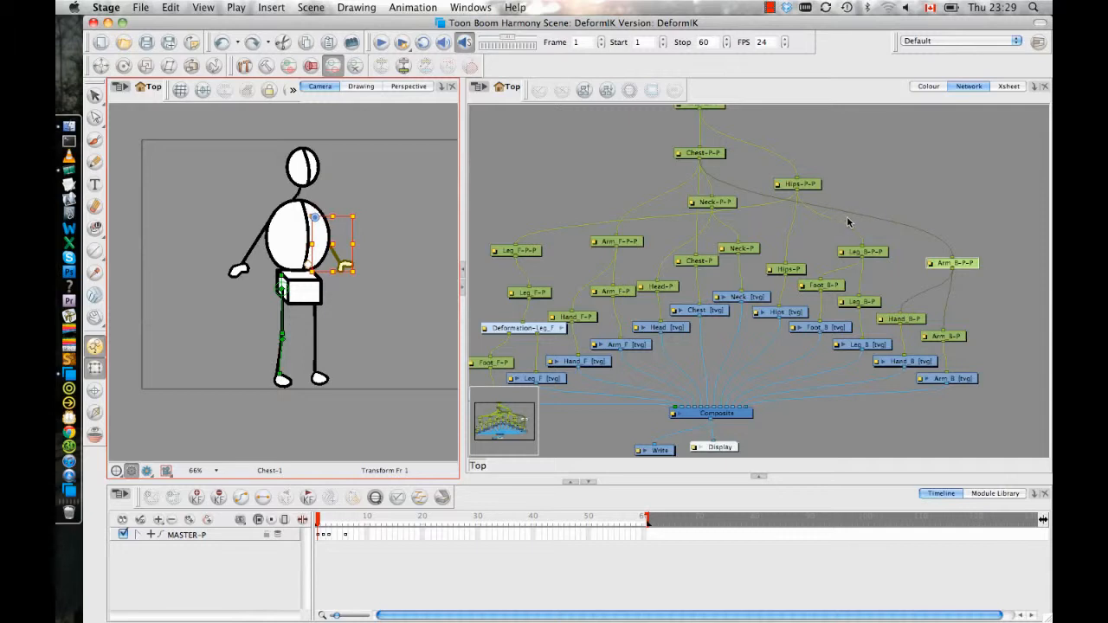
# Try tilting the upper body counterclockwise with the Chest-P-P peg and undo the tilt
pyautogui.click(704, 154)
pyautogui.moveTo(358, 146)
pyautogui.mouseDown()
pyautogui.moveTo(333, 146)
pyautogui.moveTo(381, 152)
pyautogui.moveTo(341, 145)
pyautogui.mouseUp()
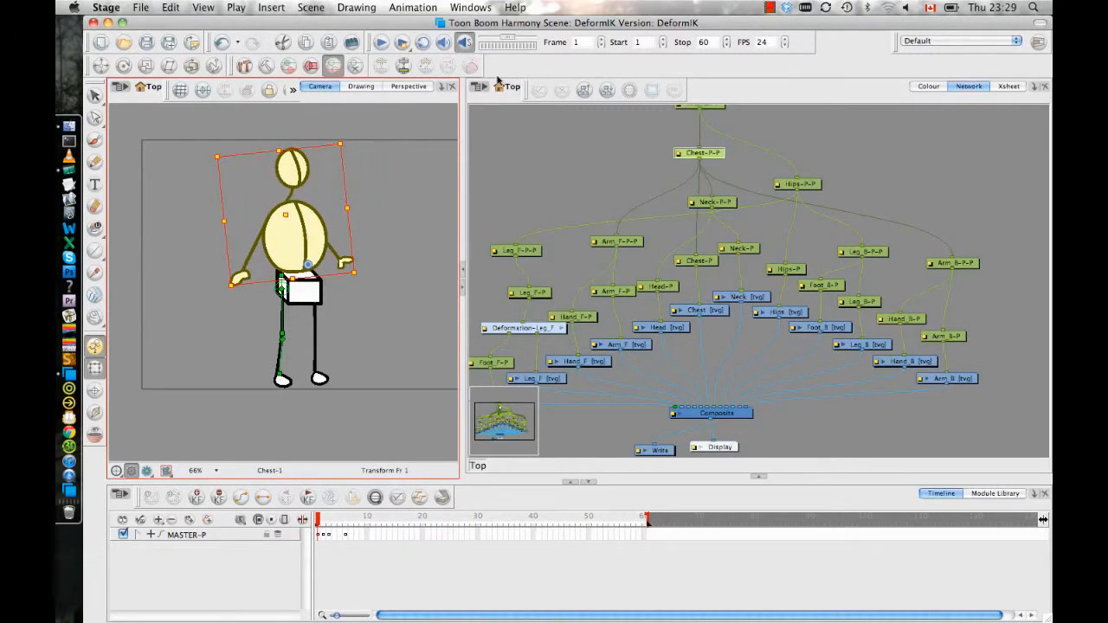
pyautogui.press('super+z')
# Select the back foot's parent peg, Foot_B-P, and place its pivot at the ankle
pyautogui.click(341, 379)
pyautogui.click(344, 370)
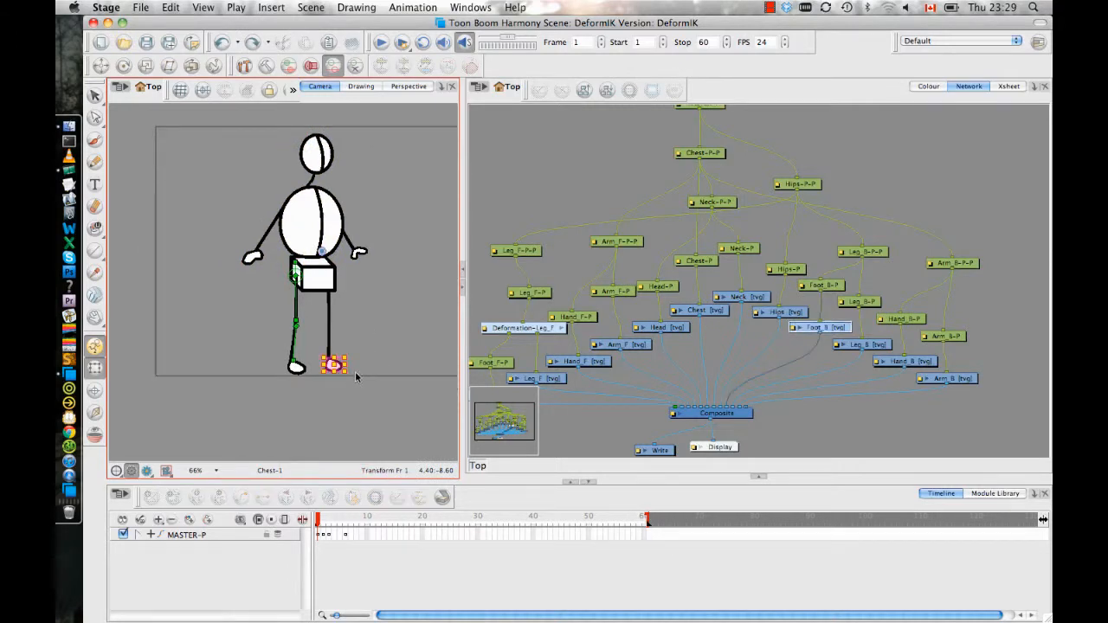
pyautogui.moveTo(366, 359); pyautogui.dragTo(376, 343)
pyautogui.press('2')
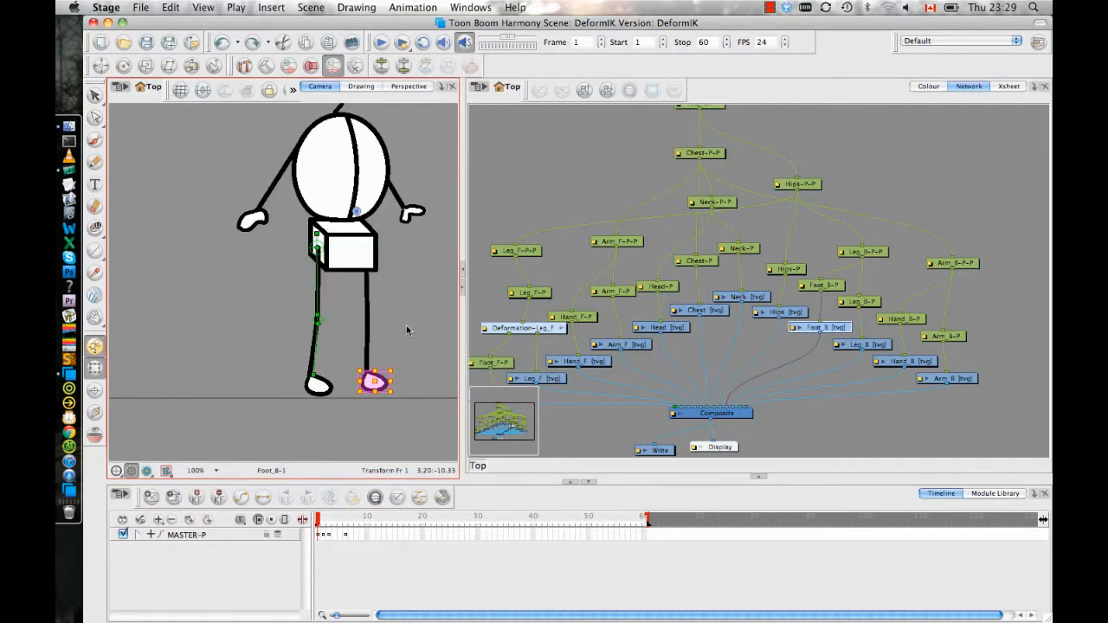
pyautogui.press('b')
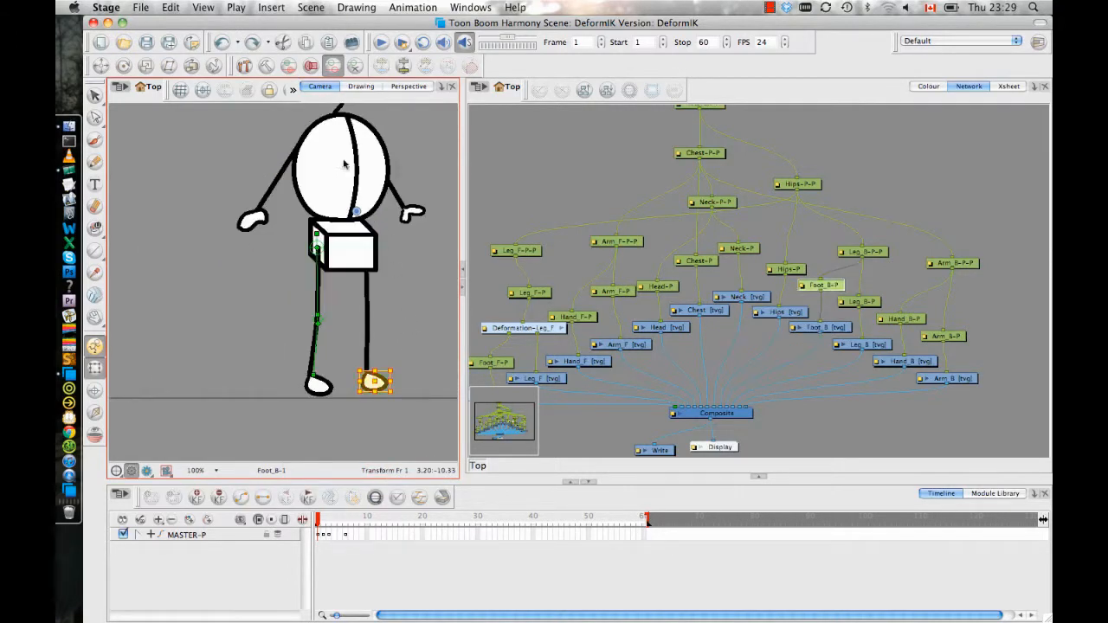
pyautogui.click(126, 67)
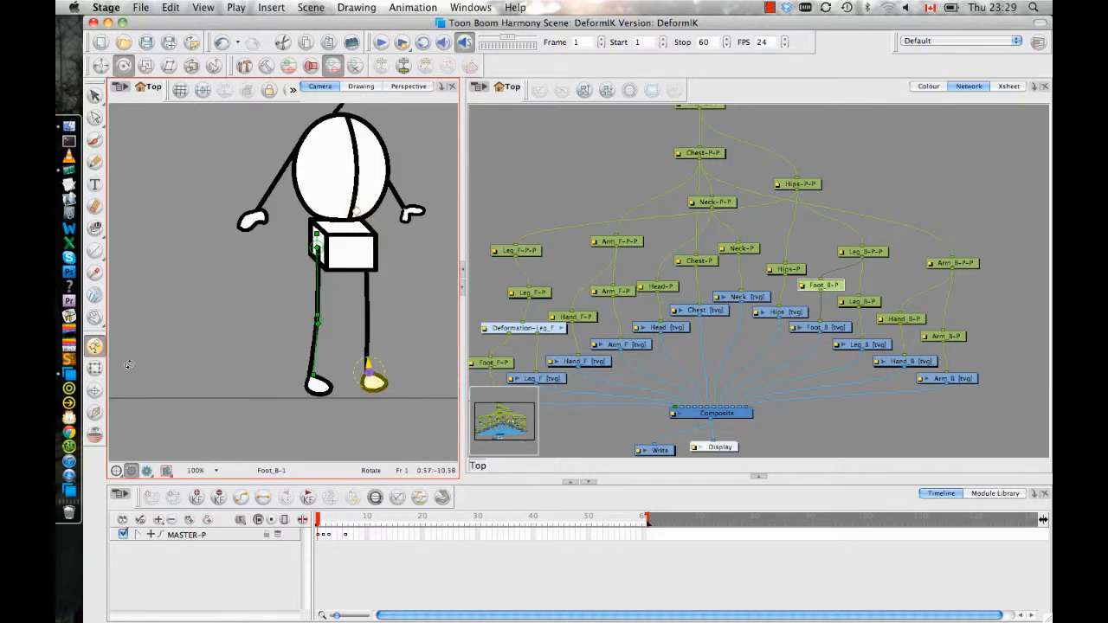
pyautogui.click(94, 368)
# Place the Leg_B-P-P pivot at the top of the back leg and the Hips-P-P pivot at the centre of the hips
pyautogui.press('b')
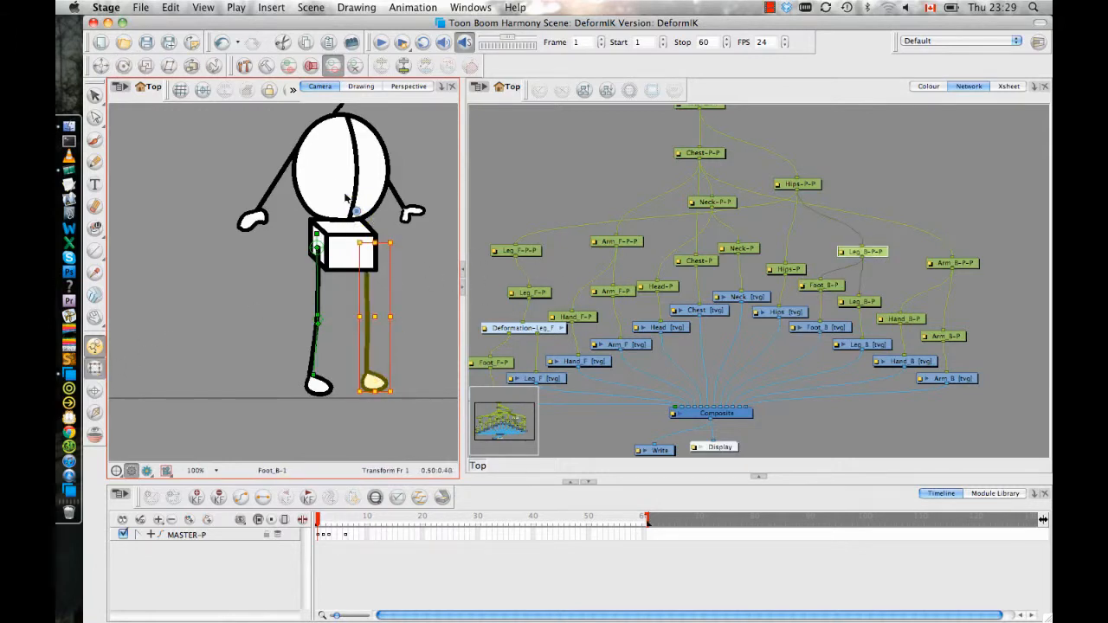
pyautogui.click(124, 66)
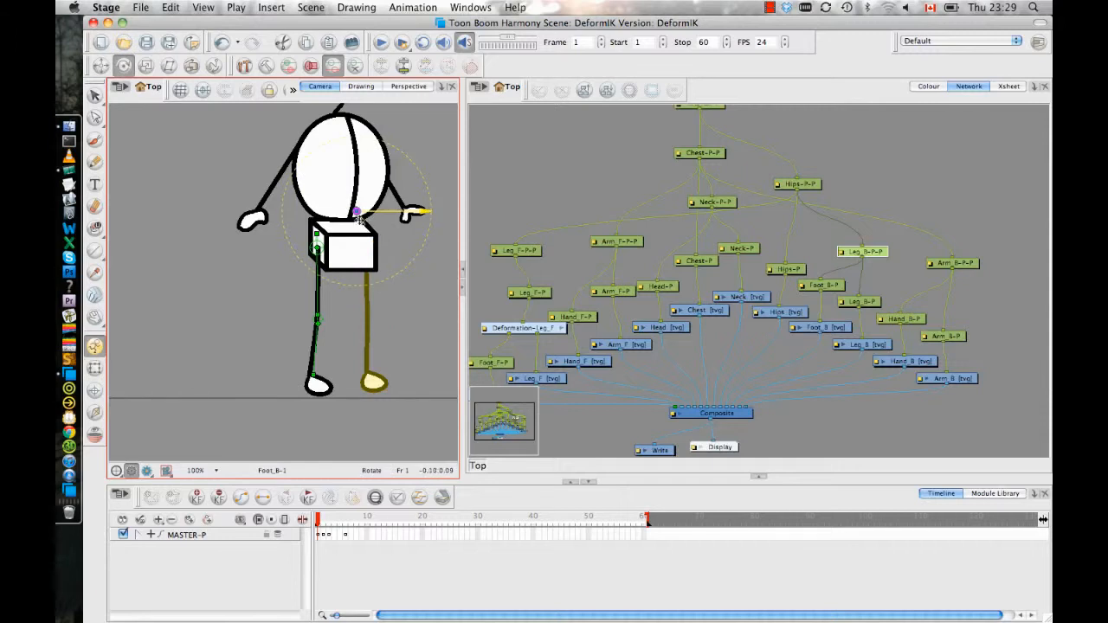
pyautogui.moveTo(360, 222); pyautogui.dragTo(381, 239)
pyautogui.press('b')
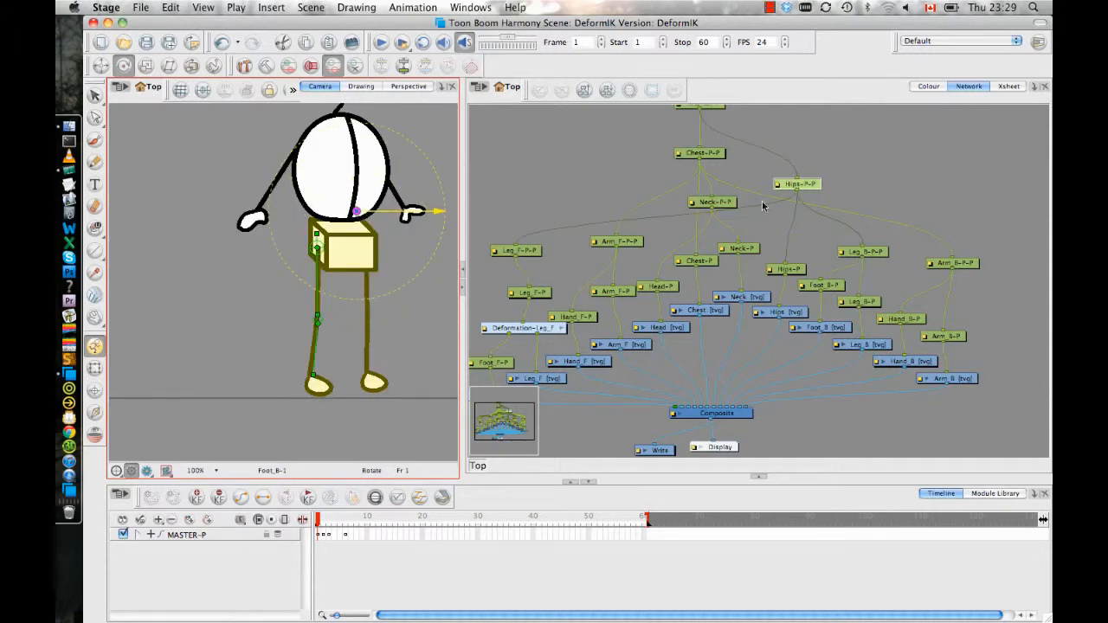
pyautogui.moveTo(356, 212); pyautogui.dragTo(346, 245)
# Place the MASTER-P peg's pivot on the ground between the feet and deselect the character
pyautogui.press('b')
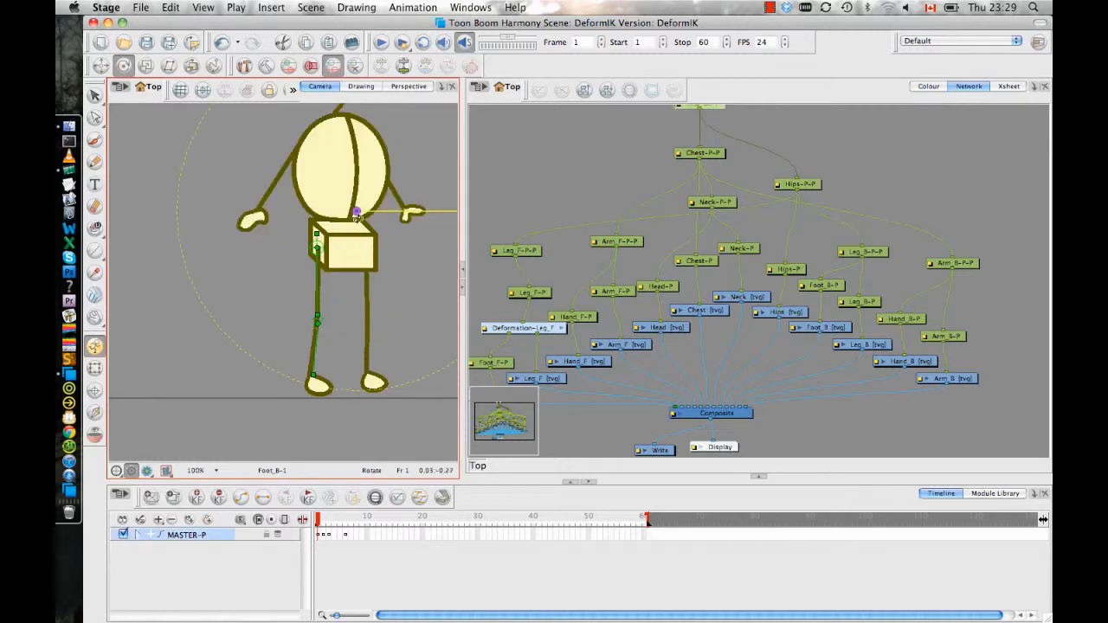
pyautogui.moveTo(379, 212); pyautogui.dragTo(414, 316)
pyautogui.press('2')
pyautogui.press('2')
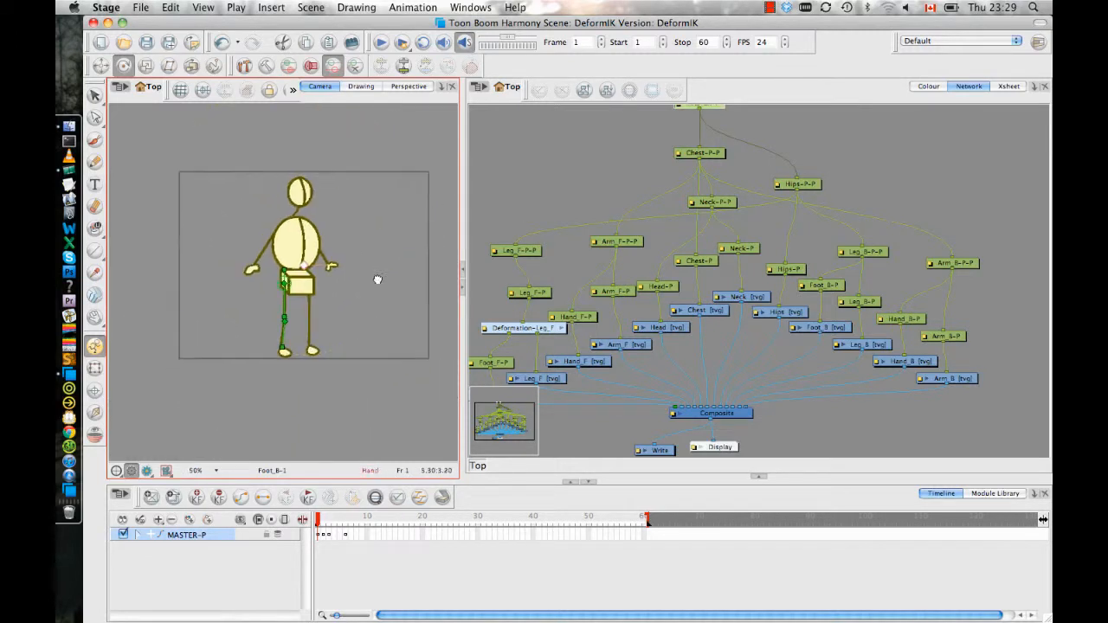
pyautogui.hotkey('alt', '3')
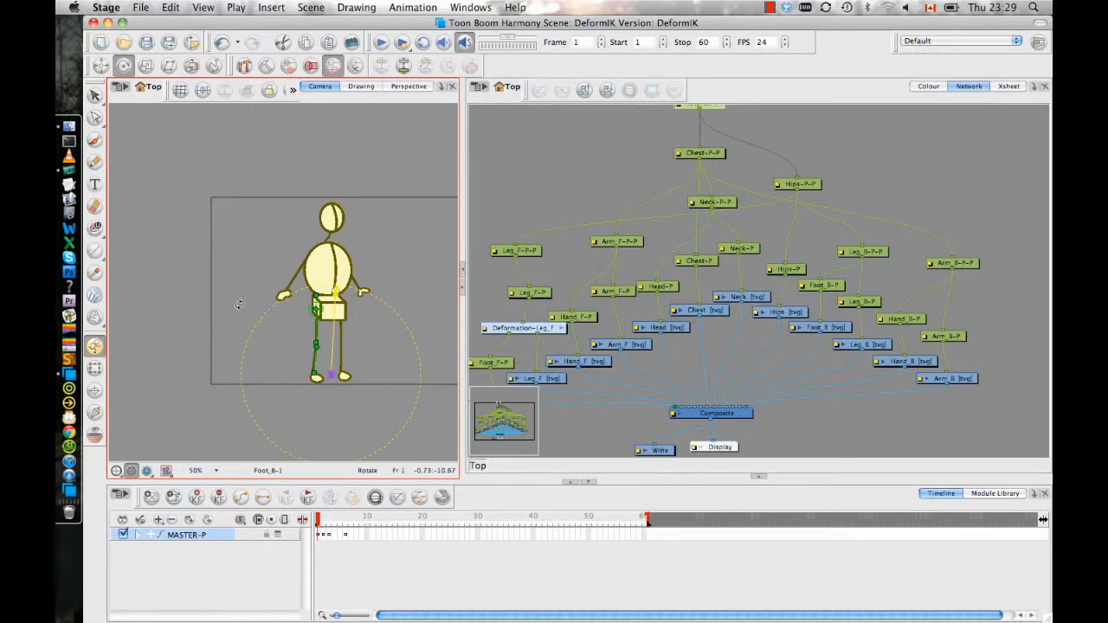
pyautogui.click(96, 370)
pyautogui.click(394, 304)
# Test the front leg's deformation by bending it at the hip and knee, and return the leg to its straight standing pose
pyautogui.press('2')
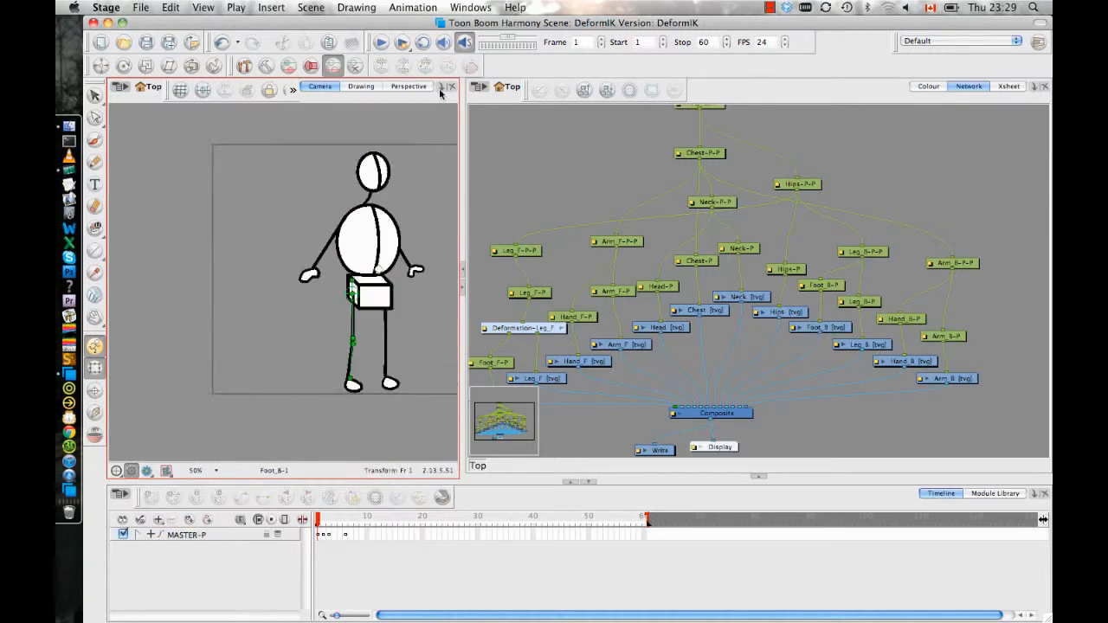
pyautogui.press('2')
pyautogui.moveTo(416, 416); pyautogui.dragTo(289, 345)
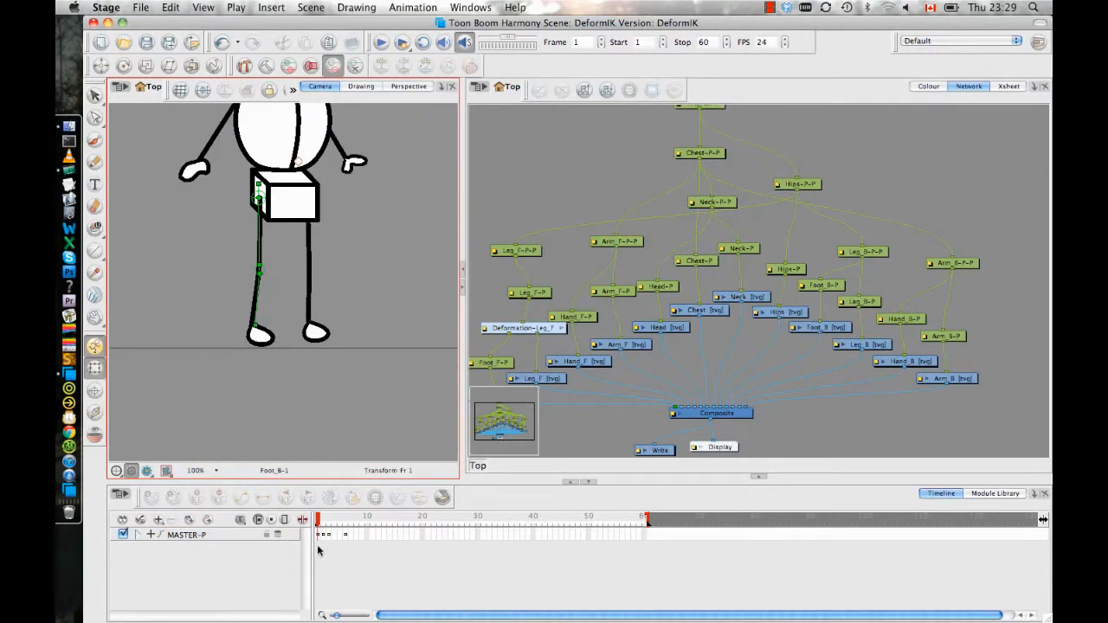
pyautogui.moveTo(297, 213); pyautogui.dragTo(321, 297)
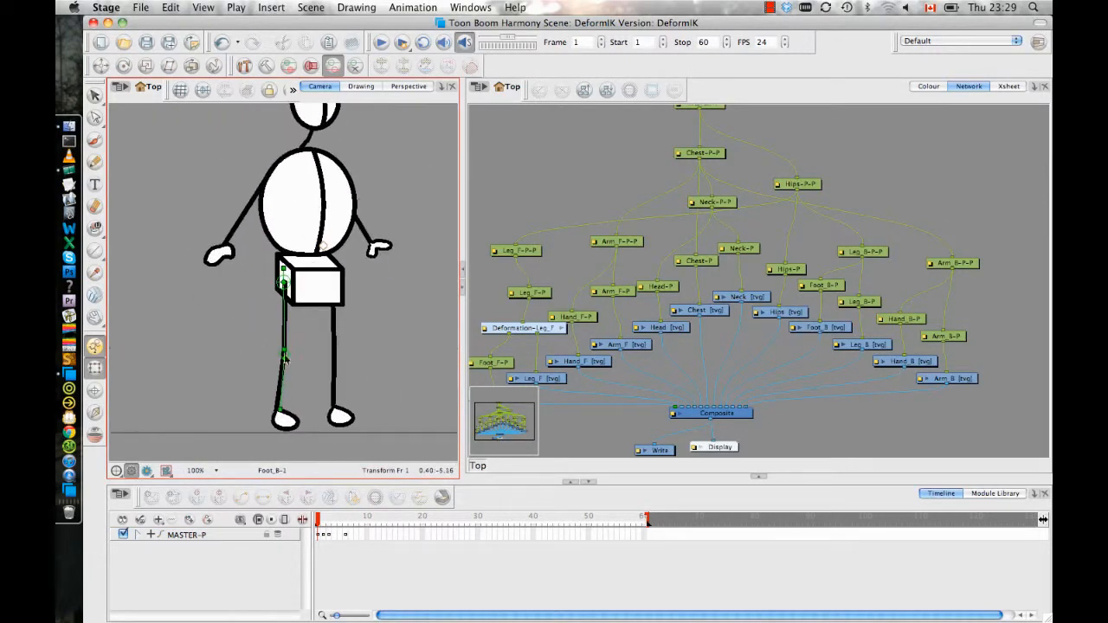
pyautogui.hotkey('shift', 'm')
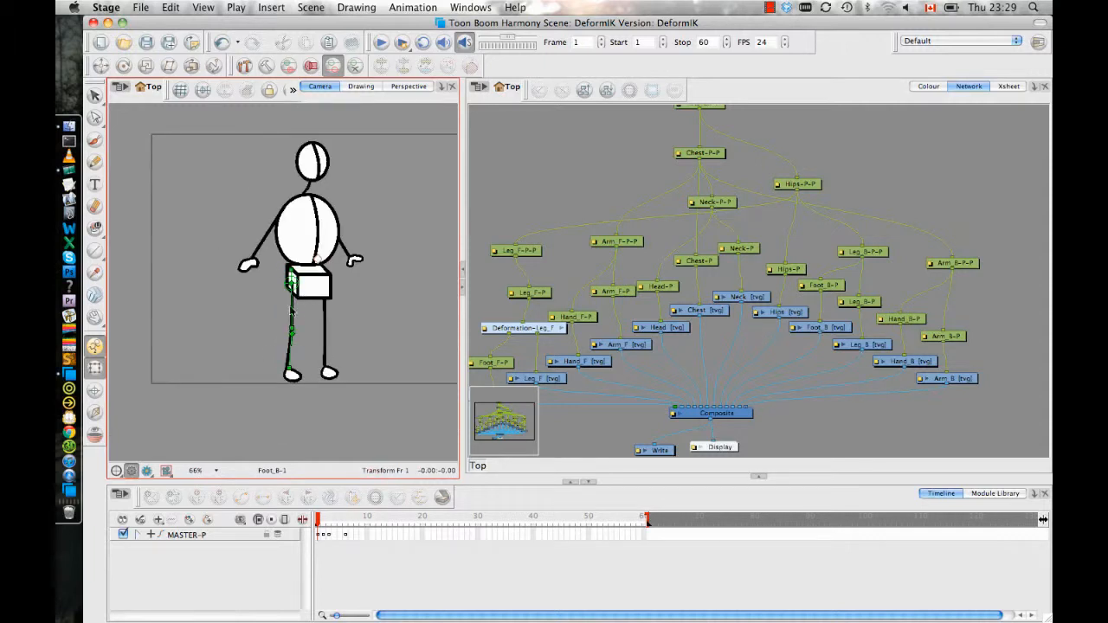
pyautogui.moveTo(327, 334); pyautogui.dragTo(339, 321)
pyautogui.press('2')
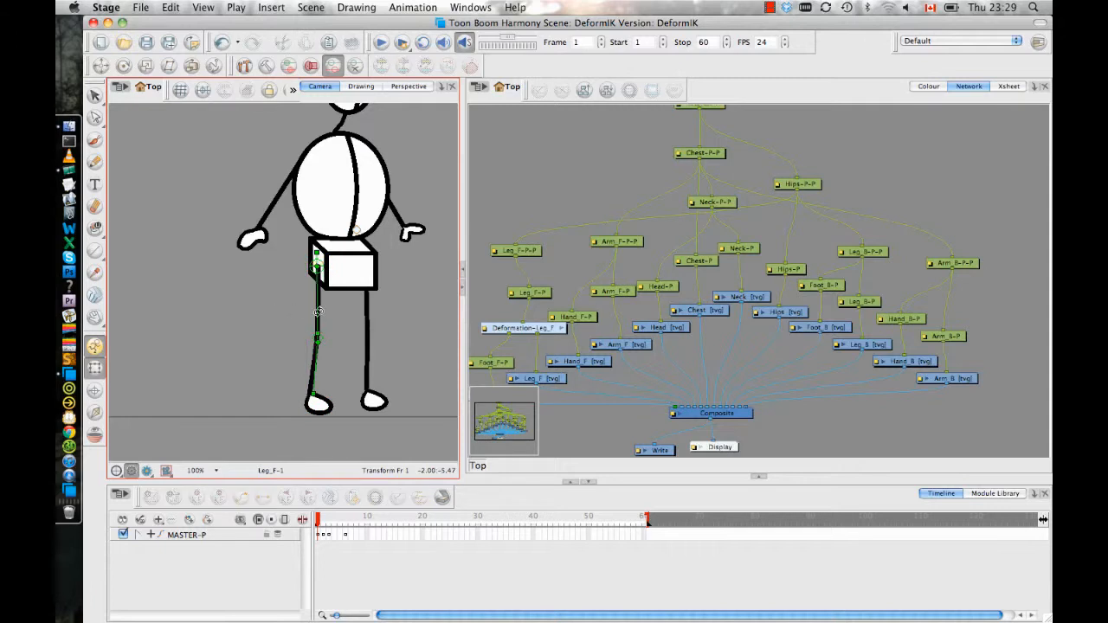
pyautogui.moveTo(316, 312); pyautogui.dragTo(308, 355)
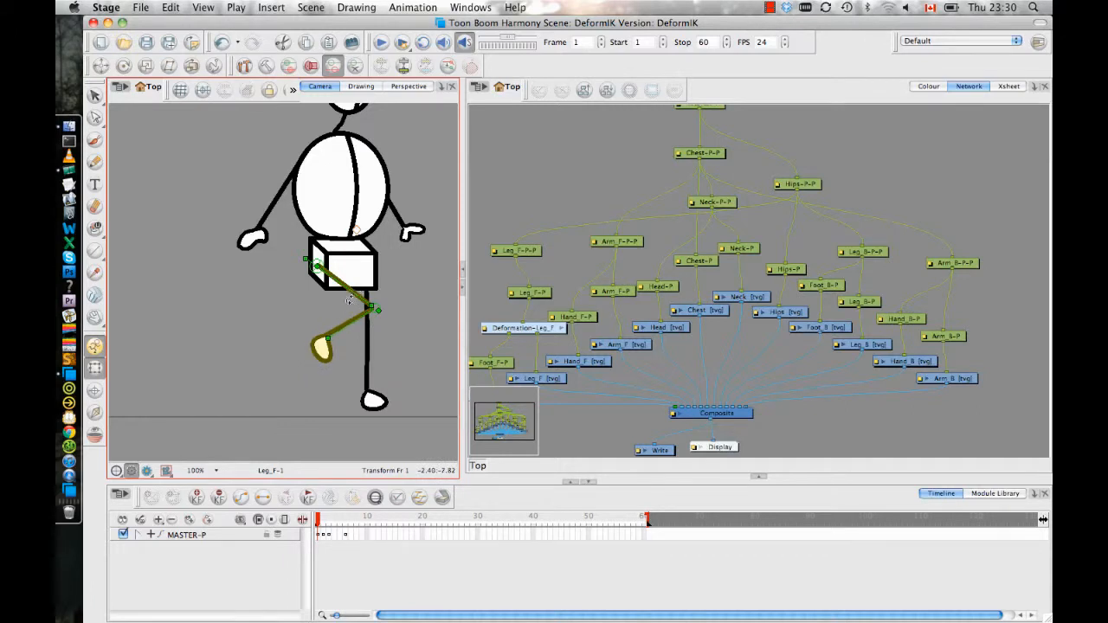
pyautogui.moveTo(348, 300); pyautogui.dragTo(310, 329)
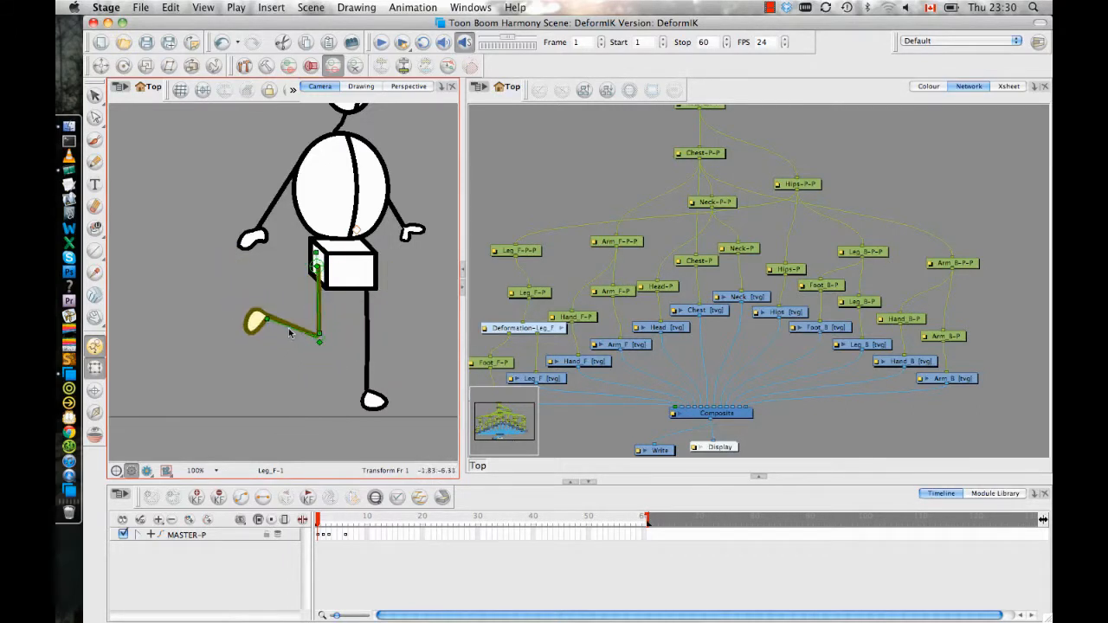
pyautogui.moveTo(287, 370); pyautogui.dragTo(316, 400)
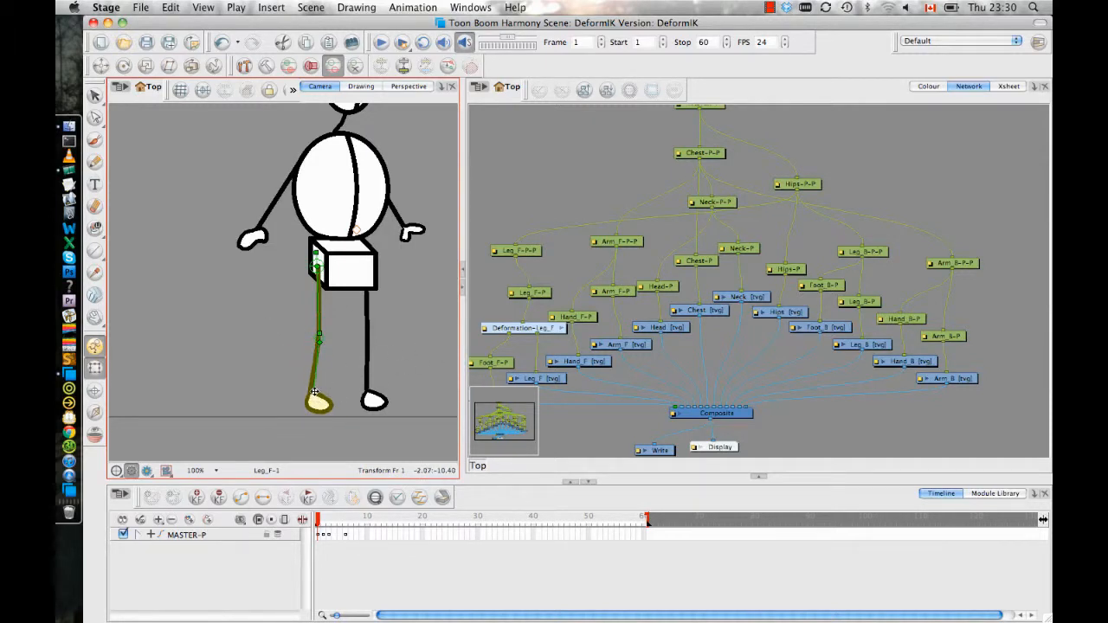
# Examine the character's bent-leg pose at frames 7 and 6 of the MASTER-P layer
pyautogui.click(350, 538)
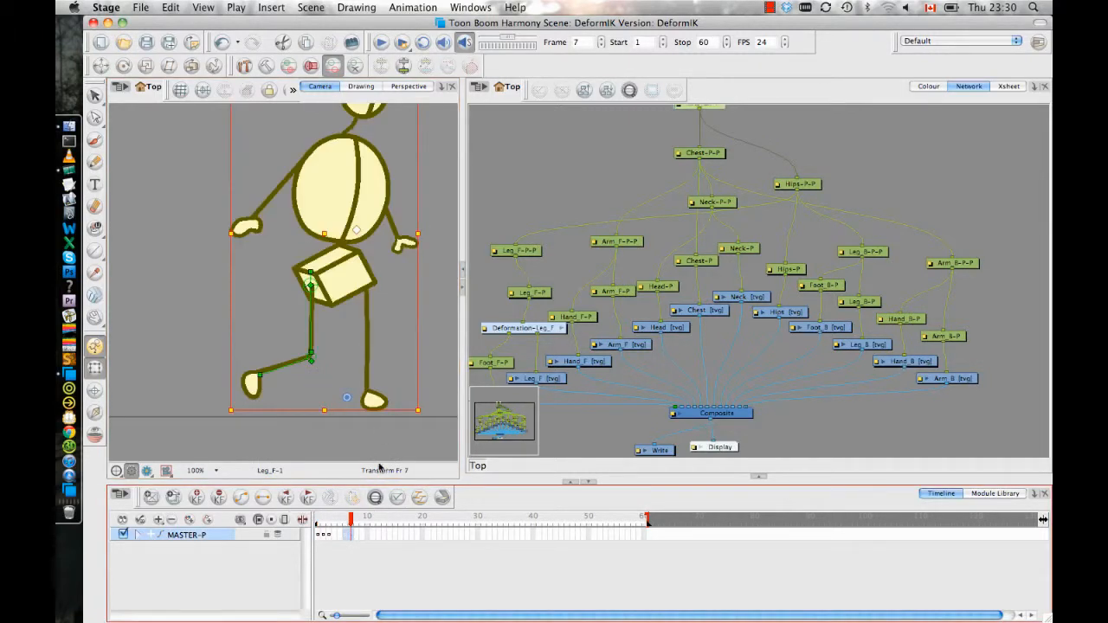
pyautogui.click(371, 537)
pyautogui.click(351, 535)
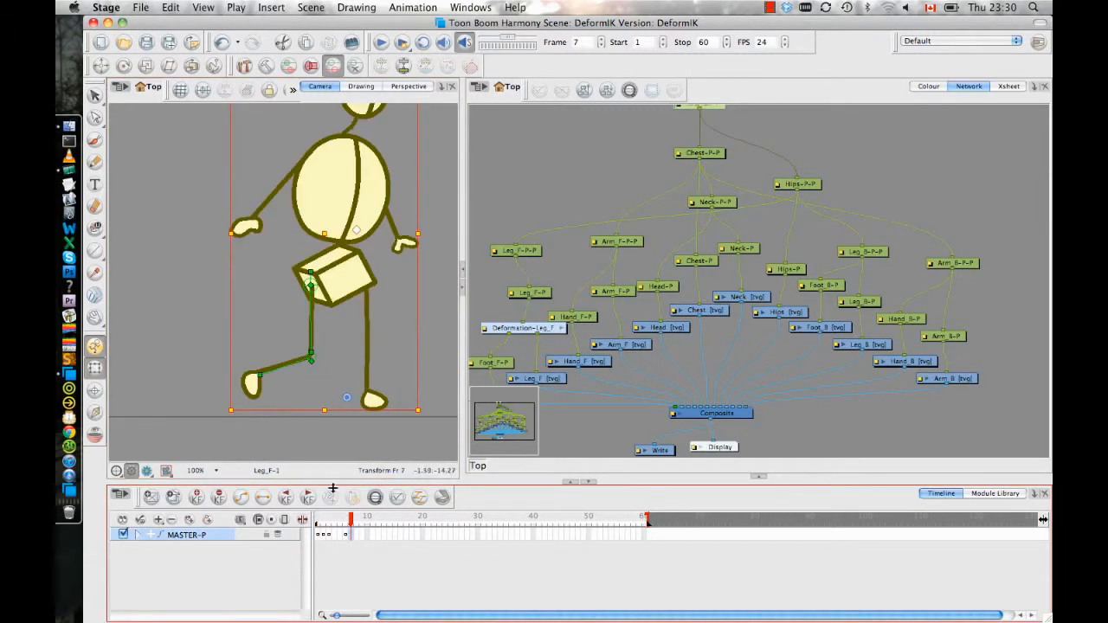
pyautogui.click(344, 534)
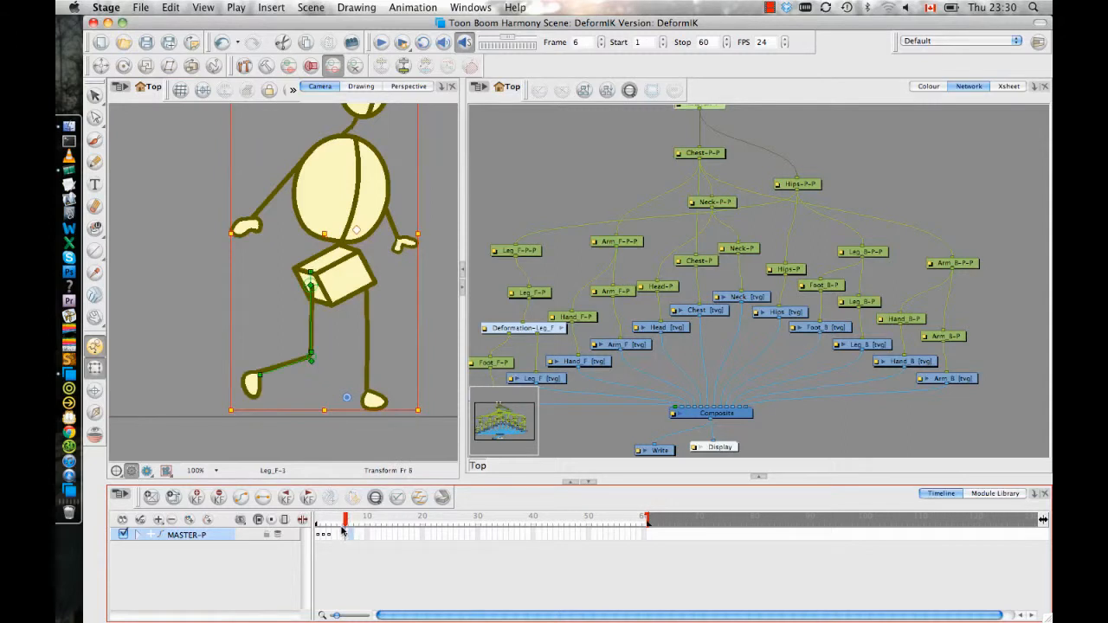
# Straighten the front leg under the body and rotate the hips level at frame 6, leaving nothing selected
pyautogui.click(255, 383)
pyautogui.moveTo(255, 384); pyautogui.dragTo(312, 396)
pyautogui.click(349, 286)
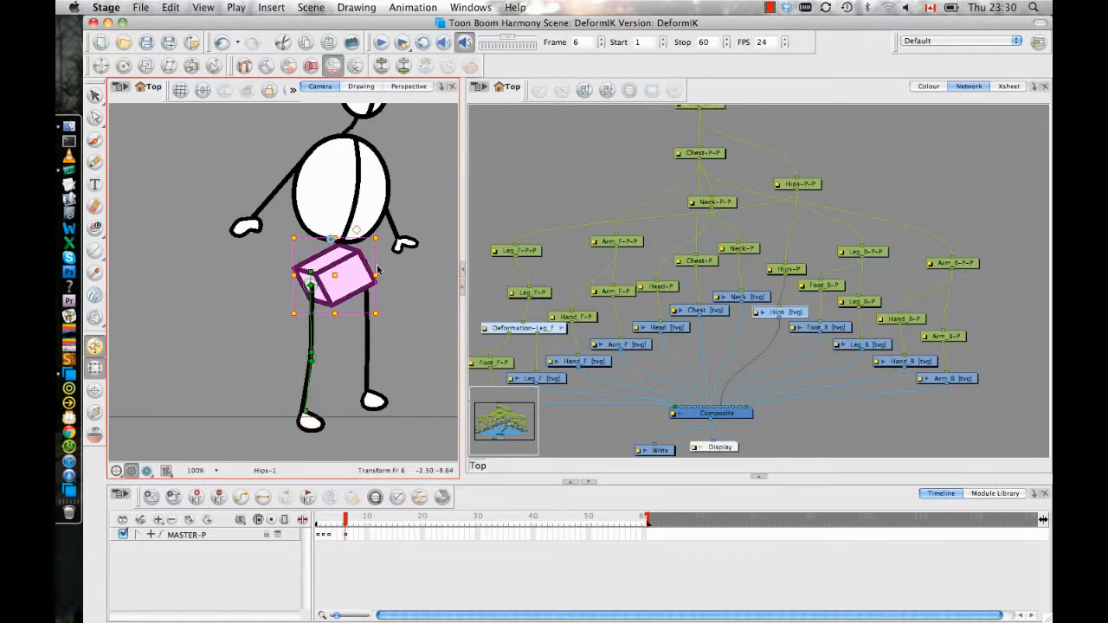
pyautogui.press('b')
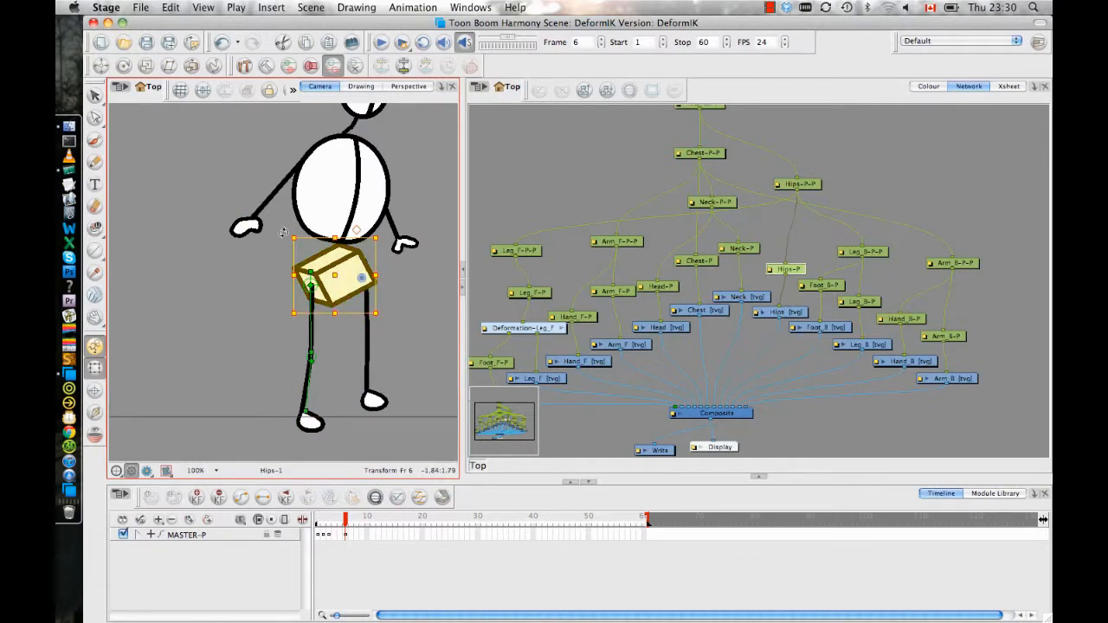
pyautogui.moveTo(281, 236)
pyautogui.mouseDown()
pyautogui.moveTo(290, 219)
pyautogui.moveTo(311, 288)
pyautogui.moveTo(313, 268)
pyautogui.mouseUp()
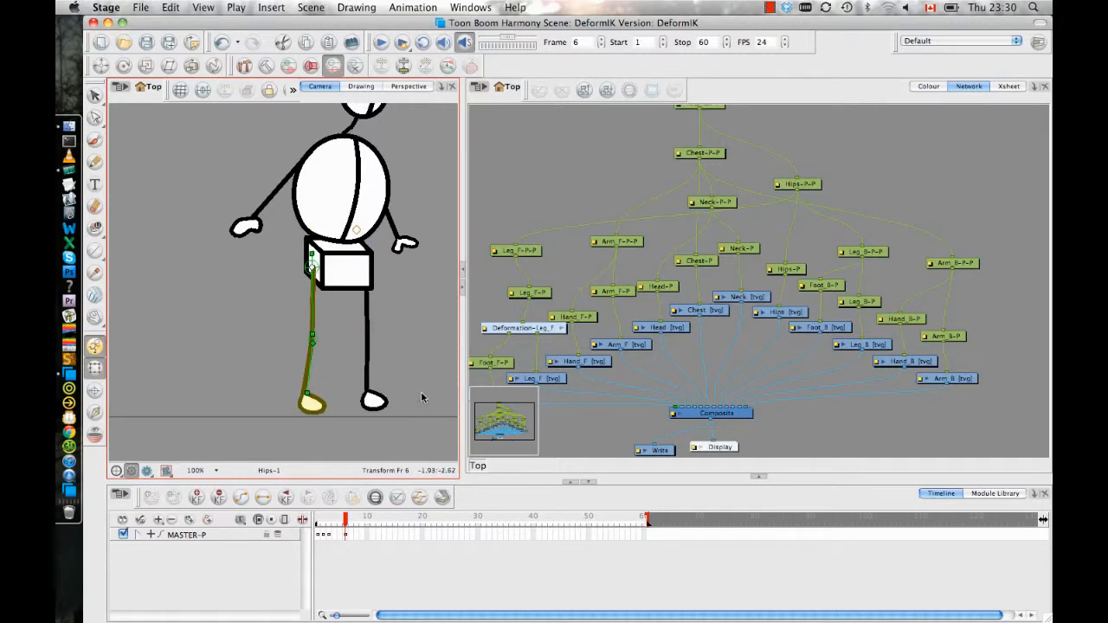
pyautogui.click(423, 396)
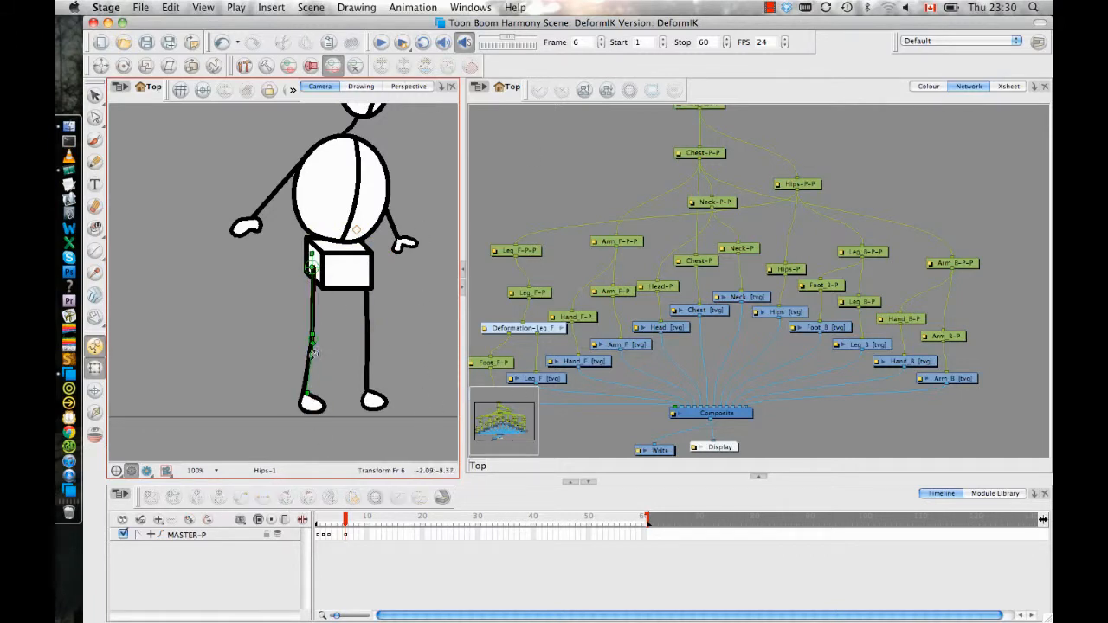
# At frame 8, bend the front leg forward at the knee and shift the whole character slightly forward and down
pyautogui.click(346, 533)
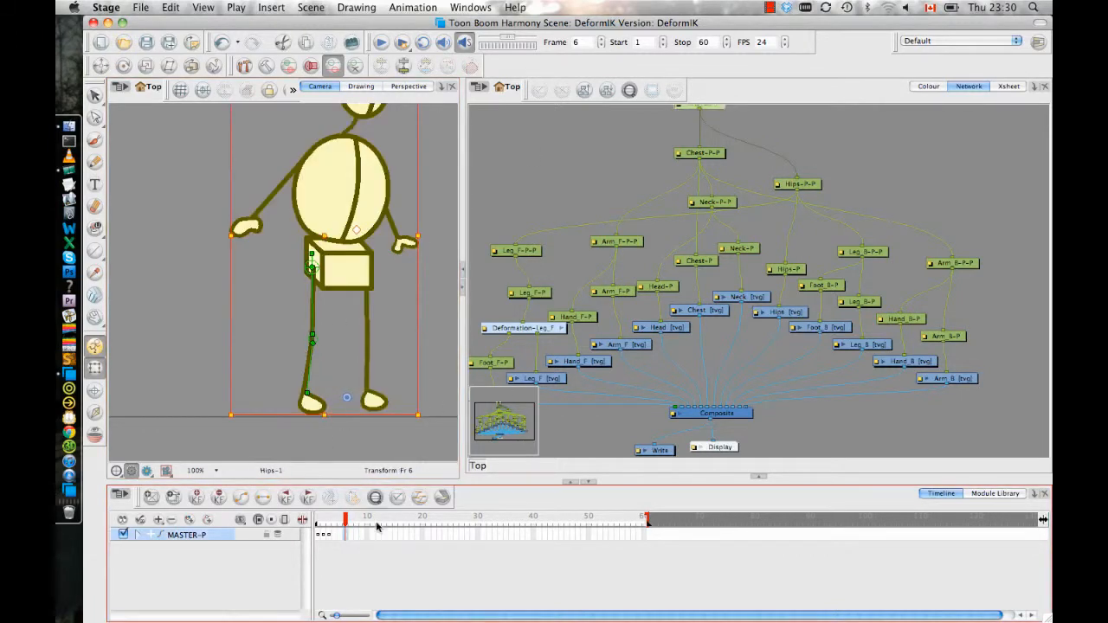
pyautogui.click(346, 536)
pyautogui.click(356, 536)
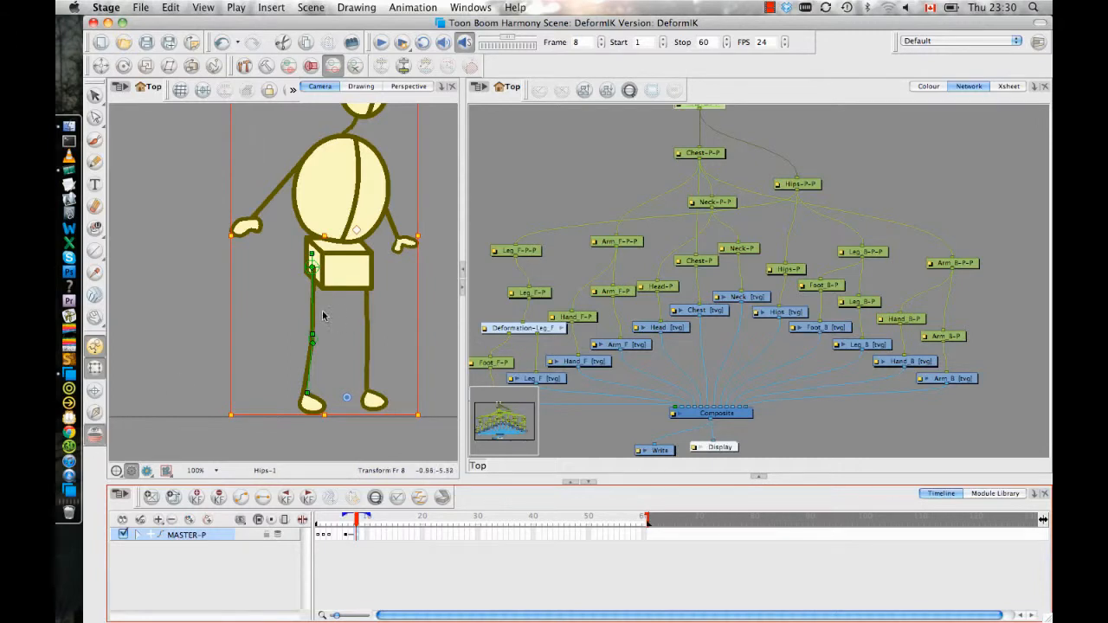
pyautogui.moveTo(314, 309); pyautogui.dragTo(299, 383)
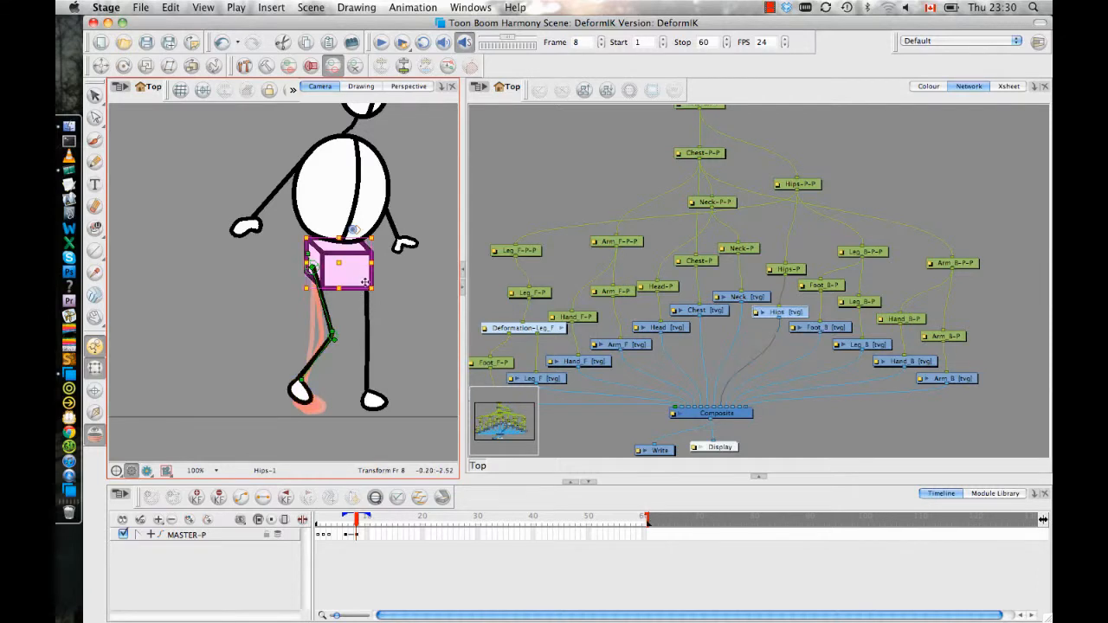
pyautogui.click(374, 279)
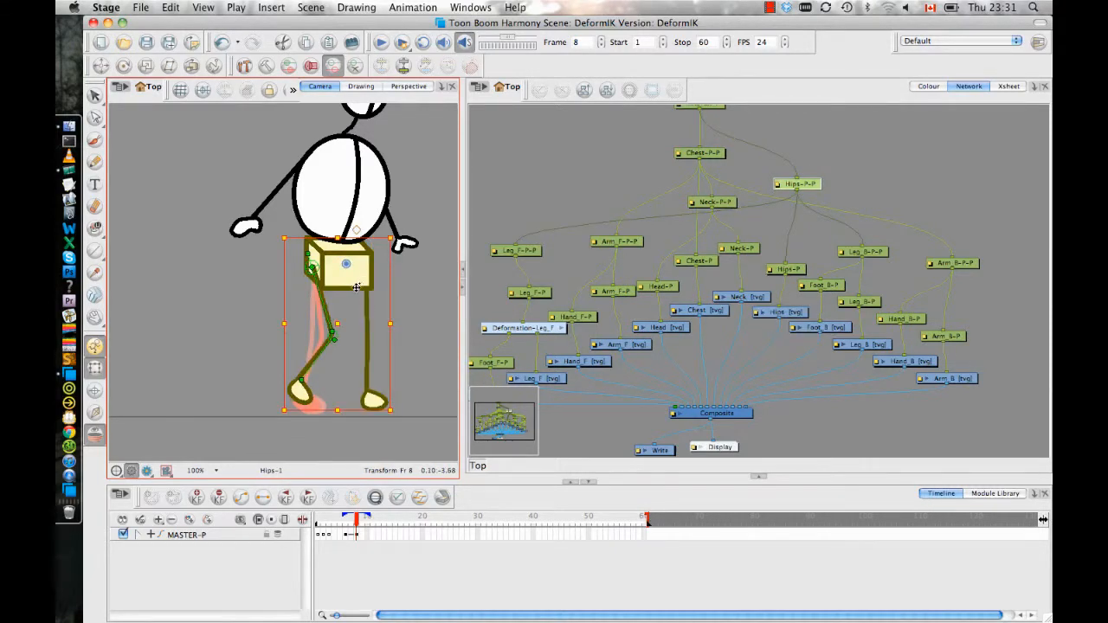
pyautogui.press('b')
pyautogui.moveTo(341, 265); pyautogui.dragTo(353, 277)
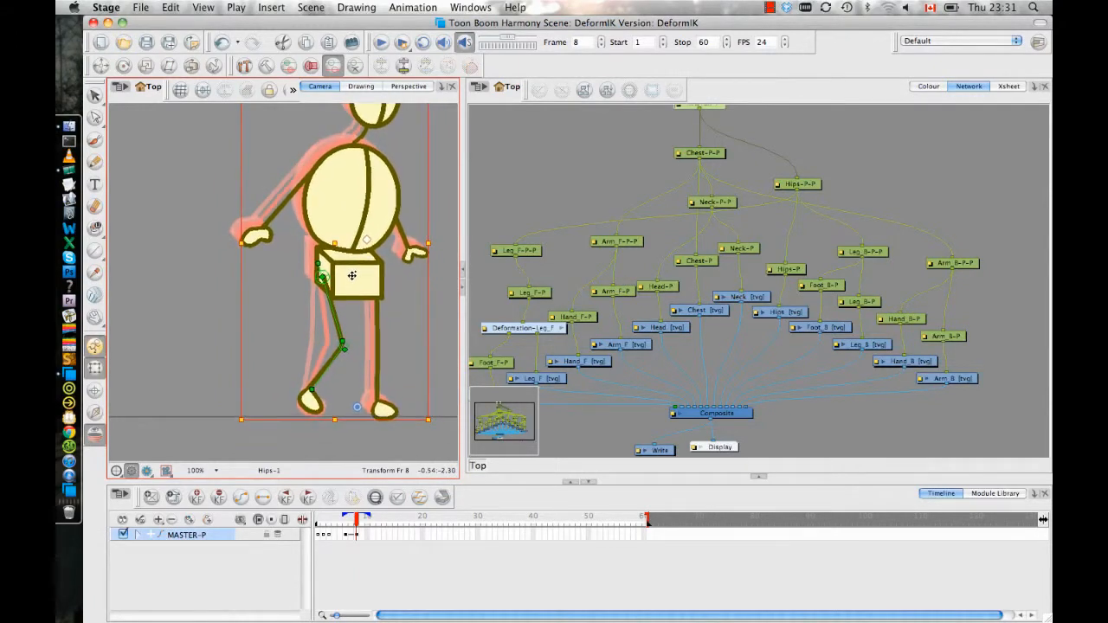
# Place the Foot_F-P pivot at the ankle and rotate the front foot to sit flatter on the ground at frame 8
pyautogui.click(311, 438)
pyautogui.click(314, 401)
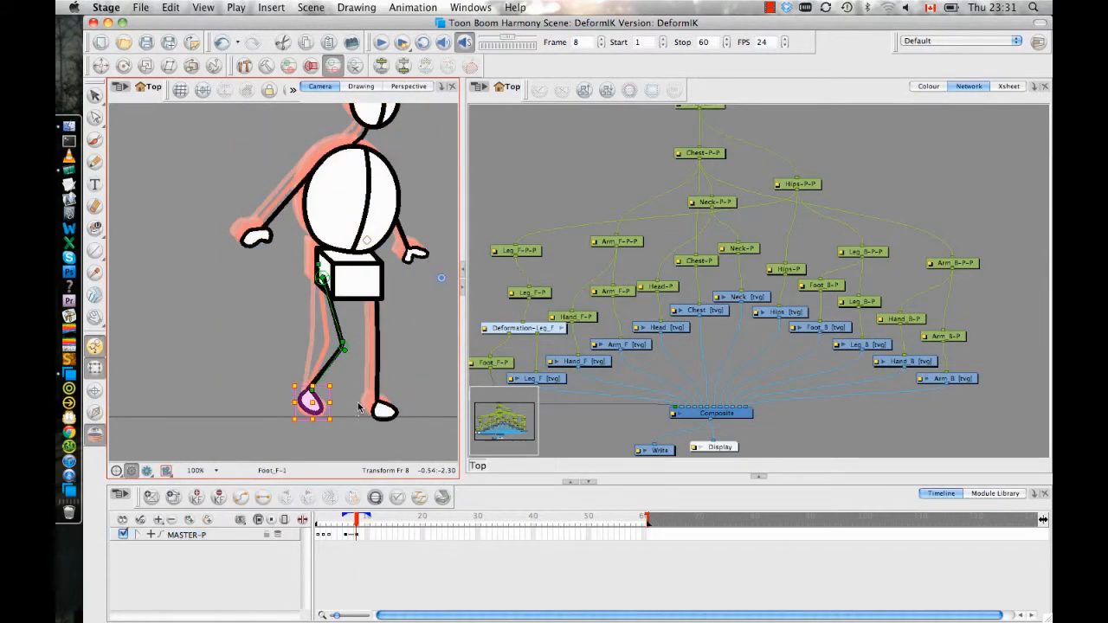
pyautogui.click(334, 421)
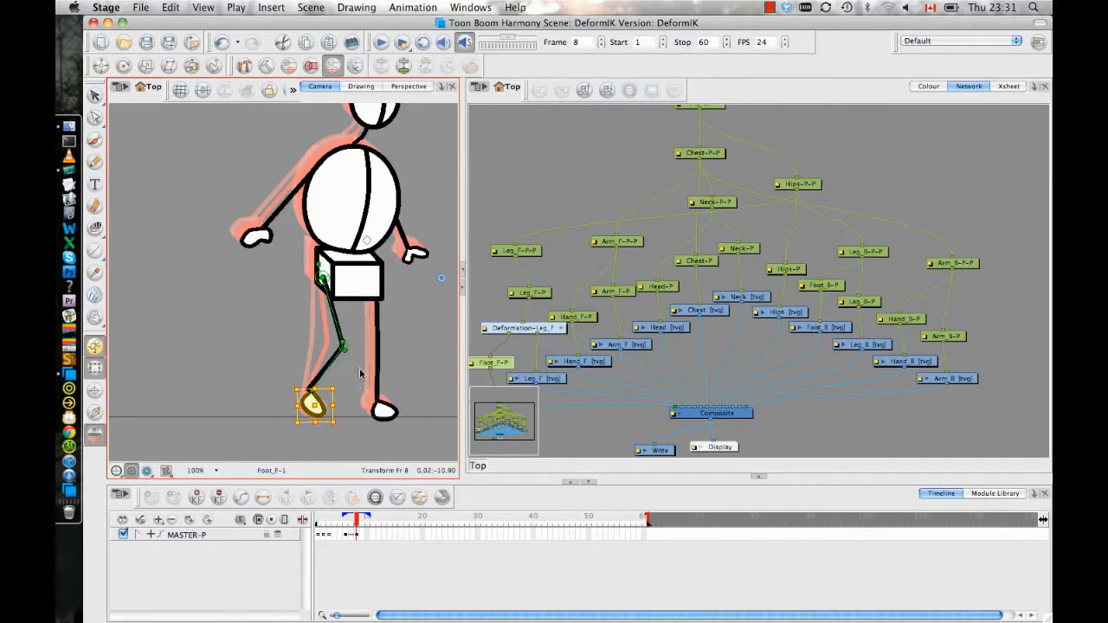
pyautogui.click(124, 65)
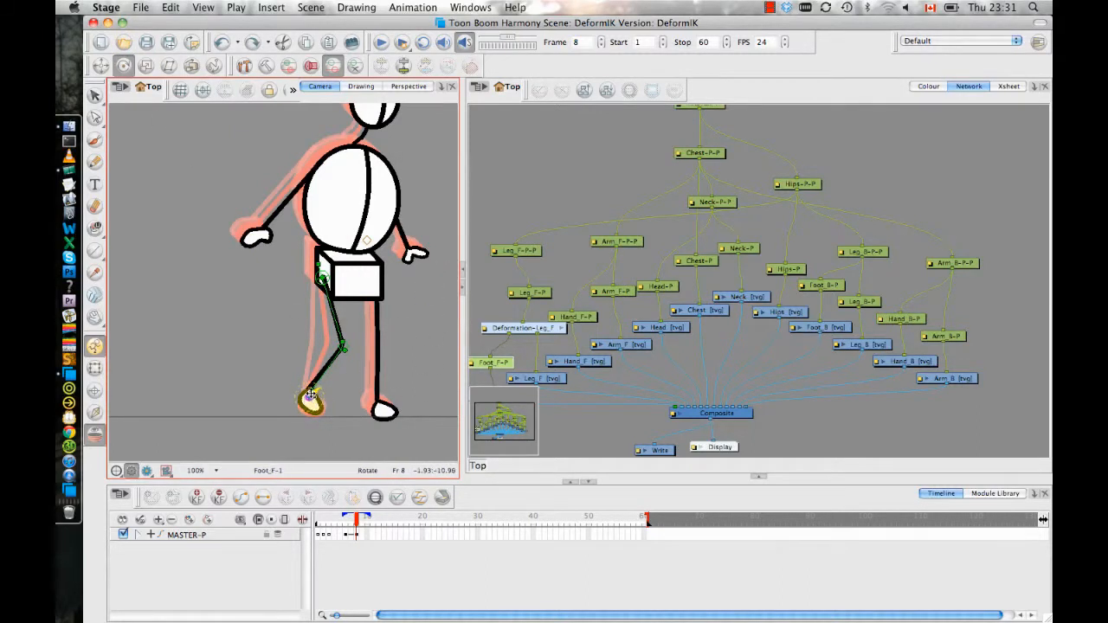
pyautogui.click(95, 368)
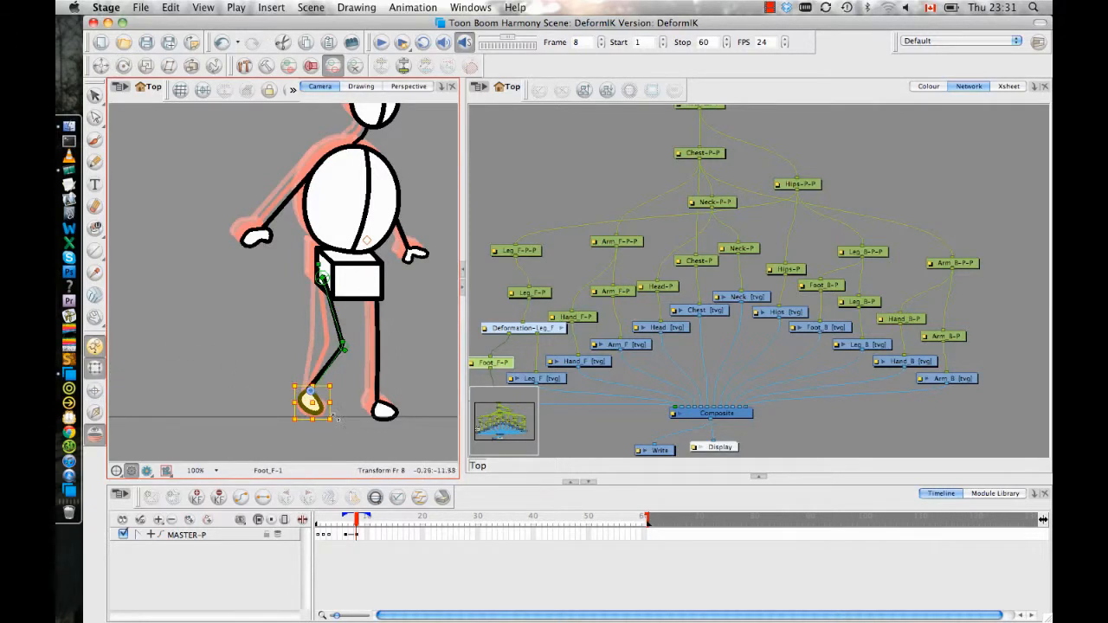
pyautogui.moveTo(338, 426); pyautogui.dragTo(345, 414)
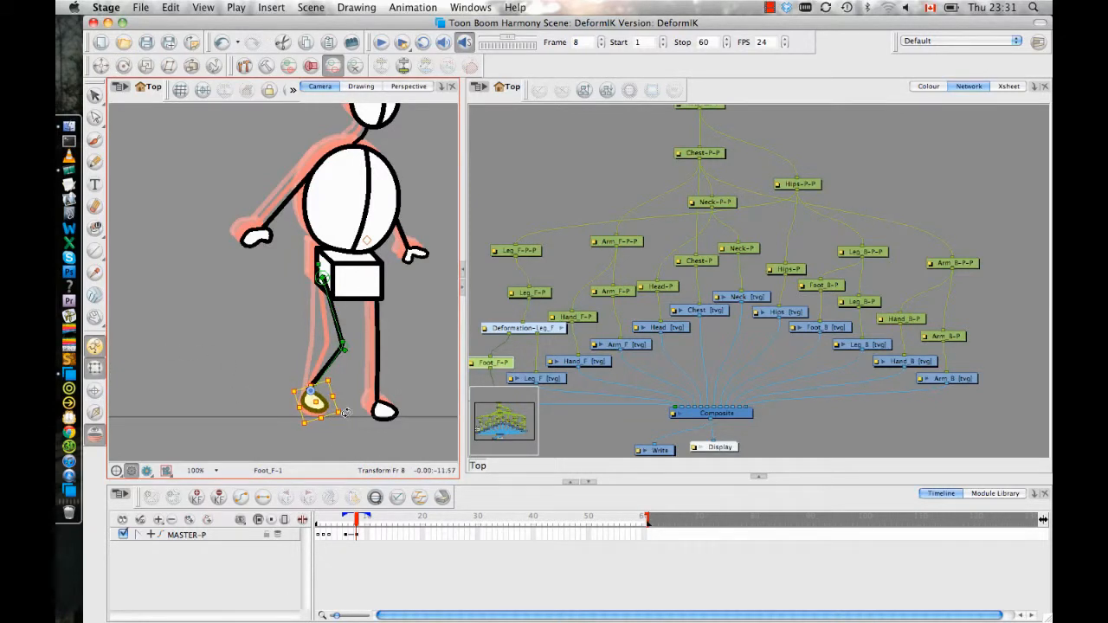
# Examine the front foot's placement close up across frames 6, 7 and 8
pyautogui.moveTo(356, 525)
pyautogui.mouseDown()
pyautogui.moveTo(334, 526)
pyautogui.moveTo(363, 528)
pyautogui.moveTo(340, 524)
pyautogui.moveTo(362, 526)
pyautogui.moveTo(351, 526)
pyautogui.mouseUp()
pyautogui.moveTo(339, 414); pyautogui.dragTo(338, 229)
pyautogui.press('2')
pyautogui.press('2')
pyautogui.click(359, 390)
pyautogui.press('2')
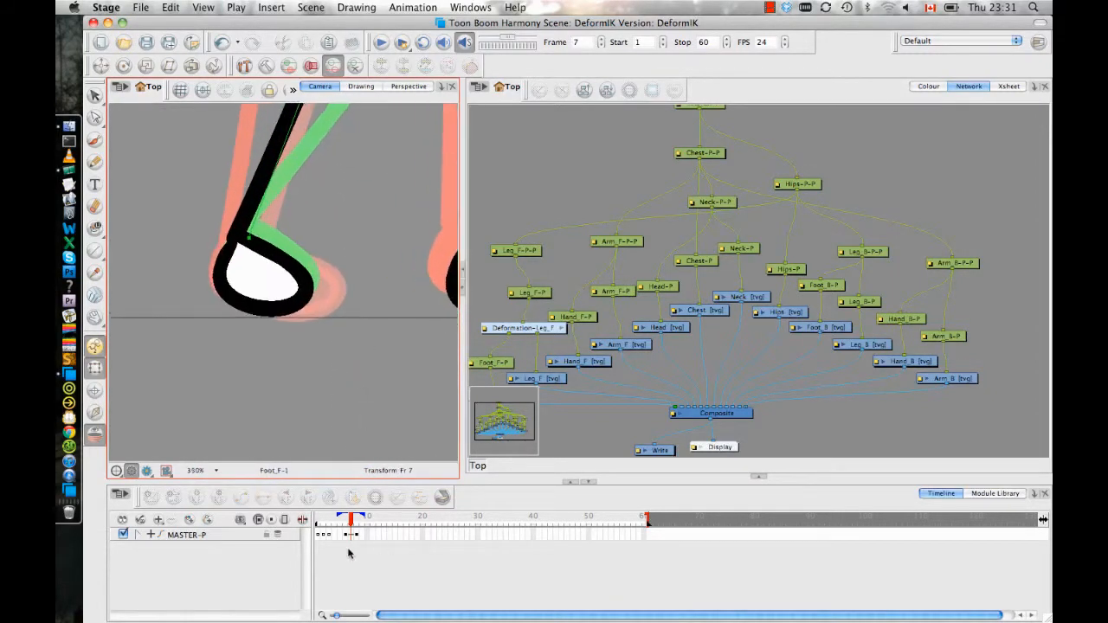
pyautogui.click(347, 535)
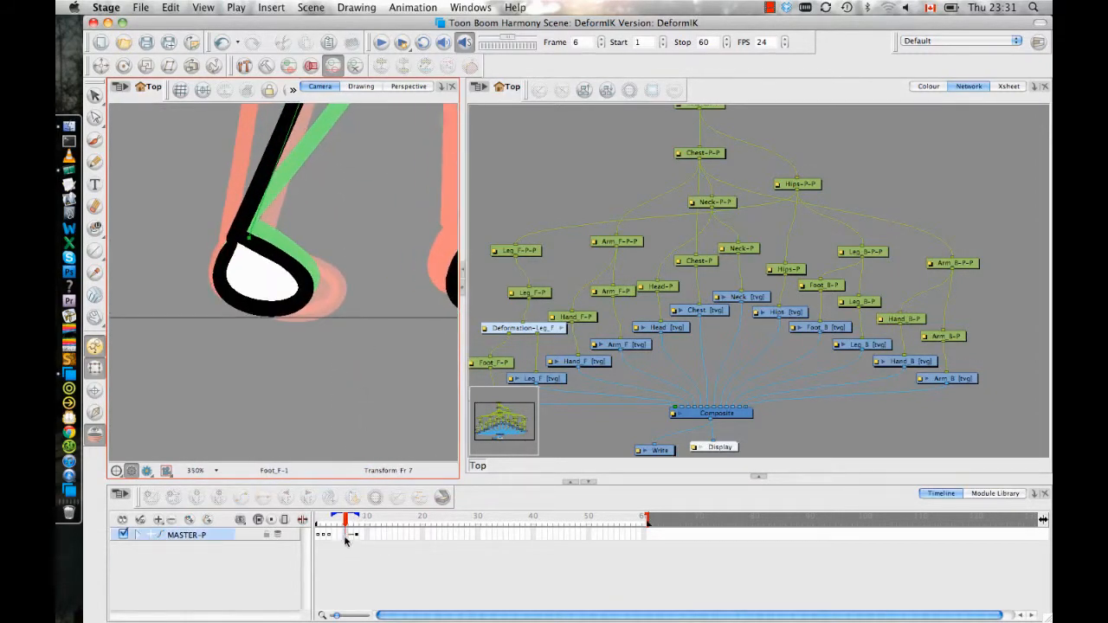
pyautogui.click(355, 535)
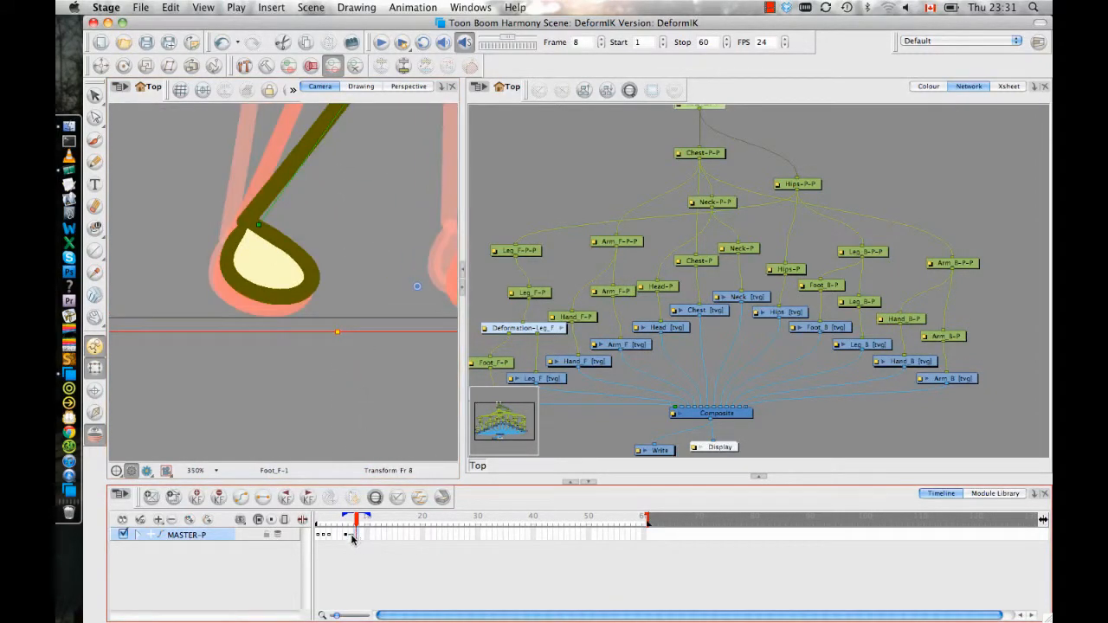
# Move the front foot at frame 8 to match its onion-skinned position and check it against frame 6
pyautogui.click(259, 270)
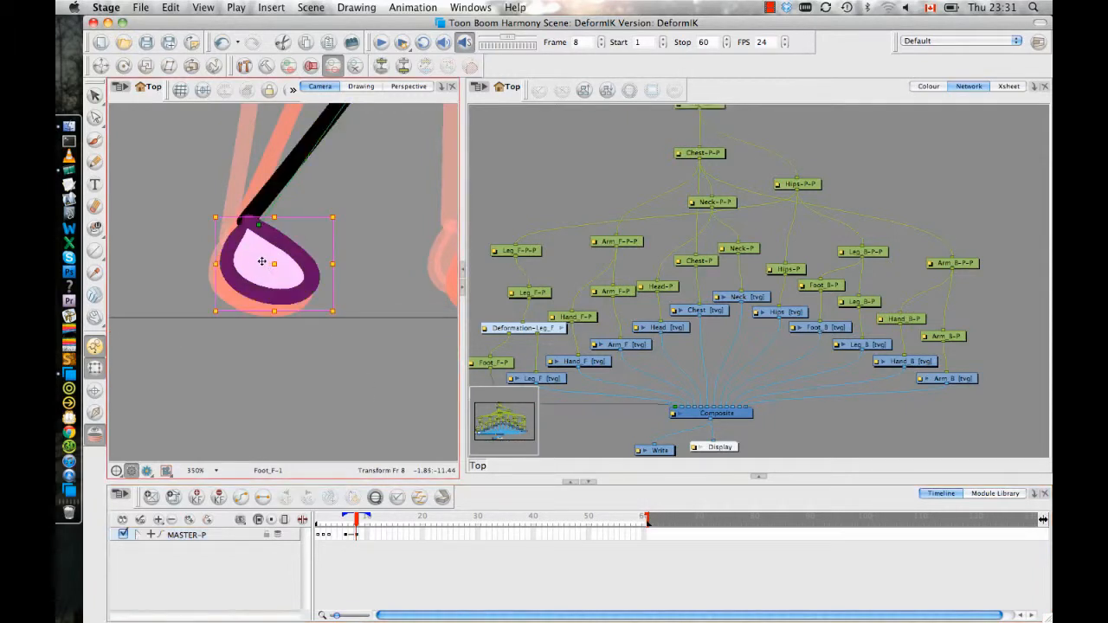
pyautogui.moveTo(271, 262); pyautogui.dragTo(262, 257)
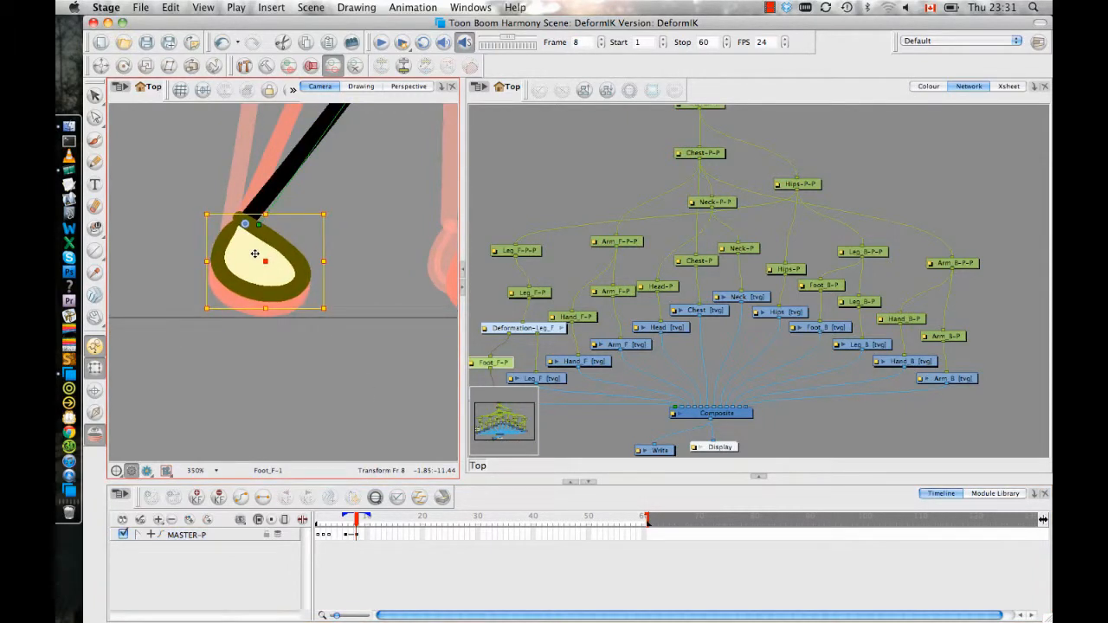
pyautogui.moveTo(356, 526)
pyautogui.mouseDown()
pyautogui.moveTo(342, 524)
pyautogui.moveTo(356, 526)
pyautogui.mouseUp()
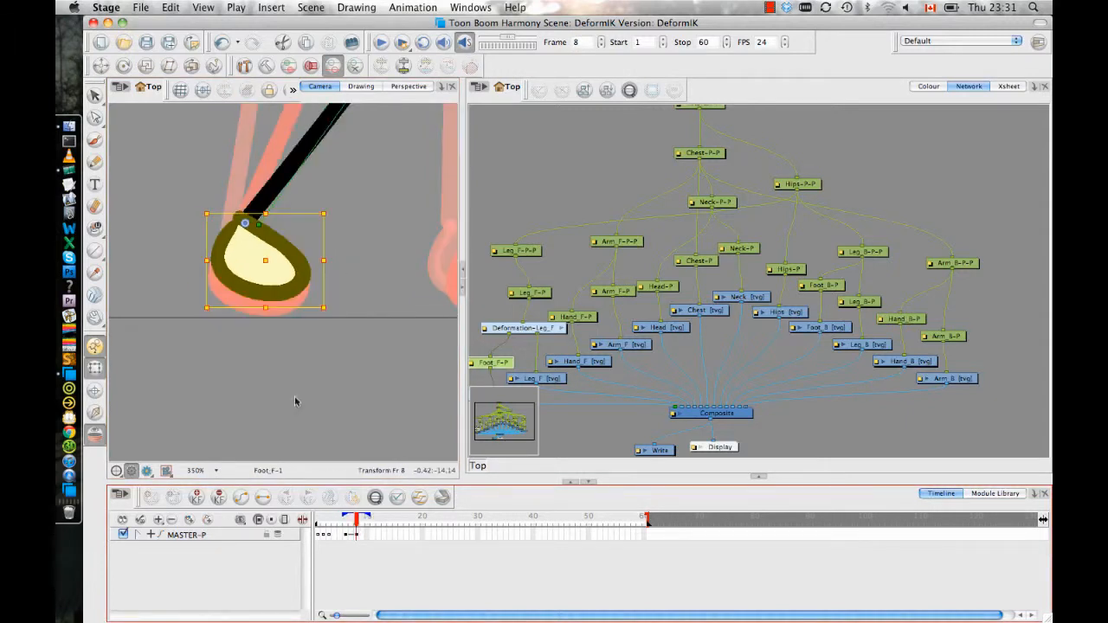
pyautogui.moveTo(273, 269); pyautogui.dragTo(269, 281)
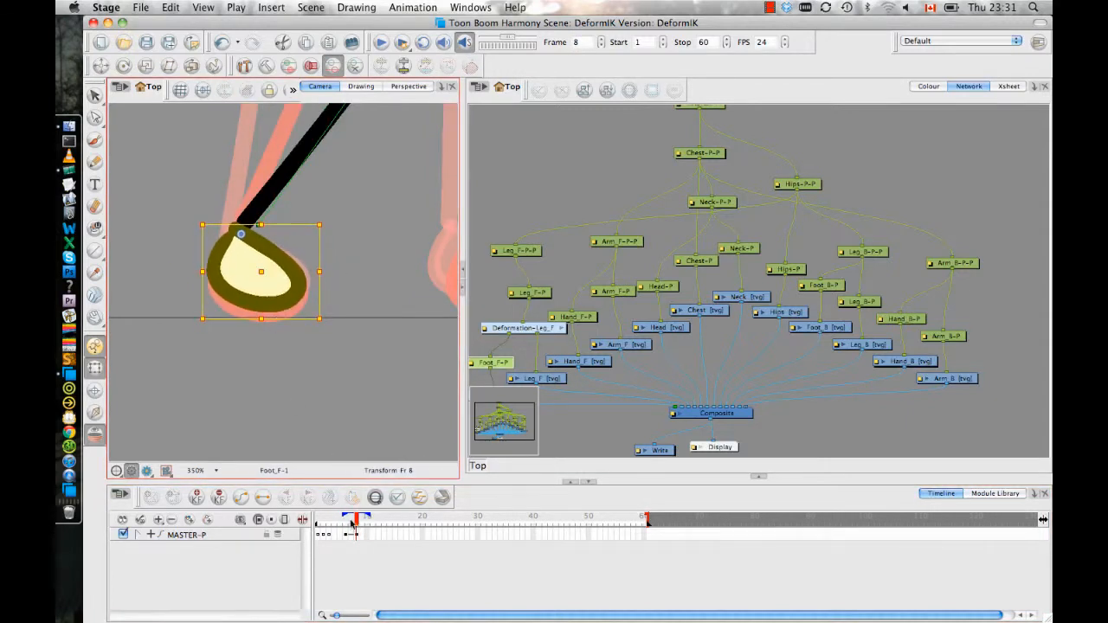
pyautogui.moveTo(354, 522); pyautogui.dragTo(343, 529)
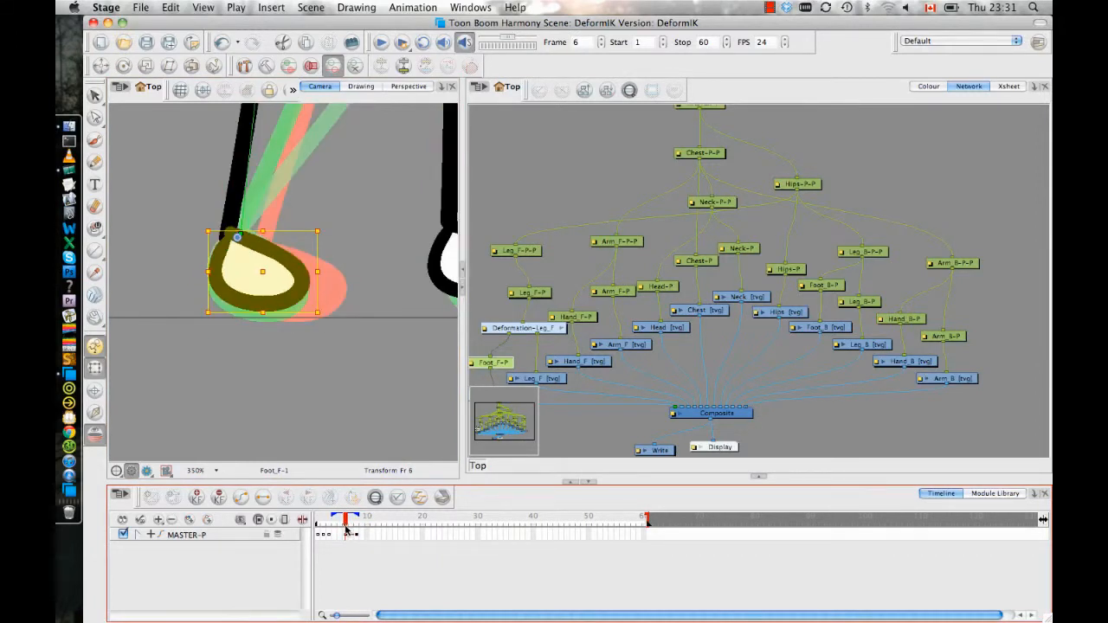
pyautogui.moveTo(347, 530); pyautogui.dragTo(350, 532)
# Widen the camera view and inspect the transformation properties of the Hips-P peg
pyautogui.moveTo(464, 199); pyautogui.dragTo(667, 201)
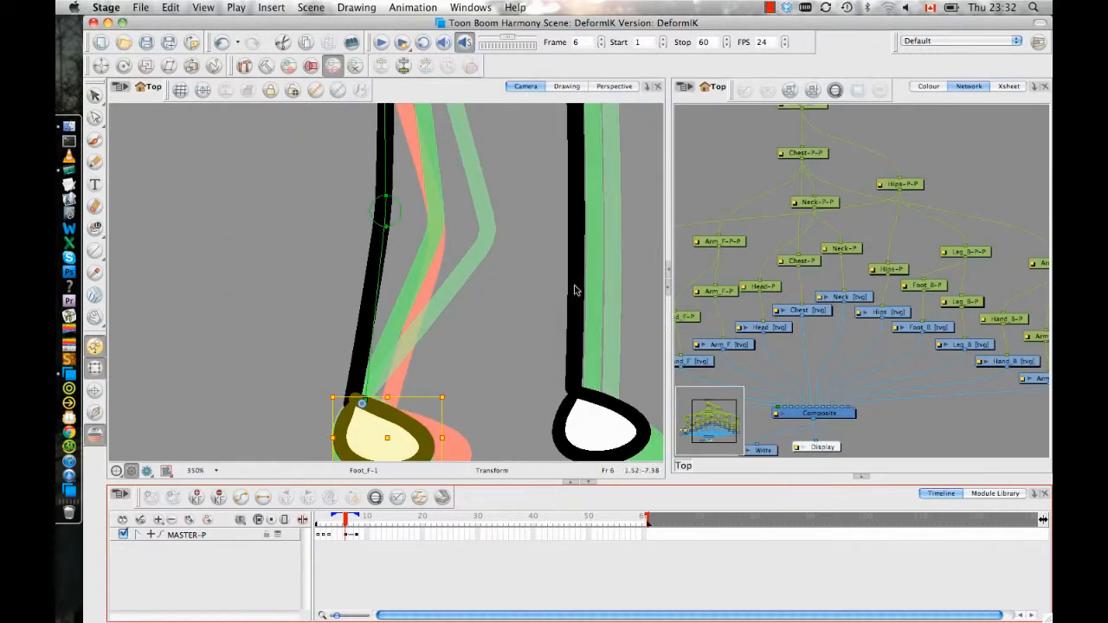
pyautogui.scroll(-5, 497, 363)
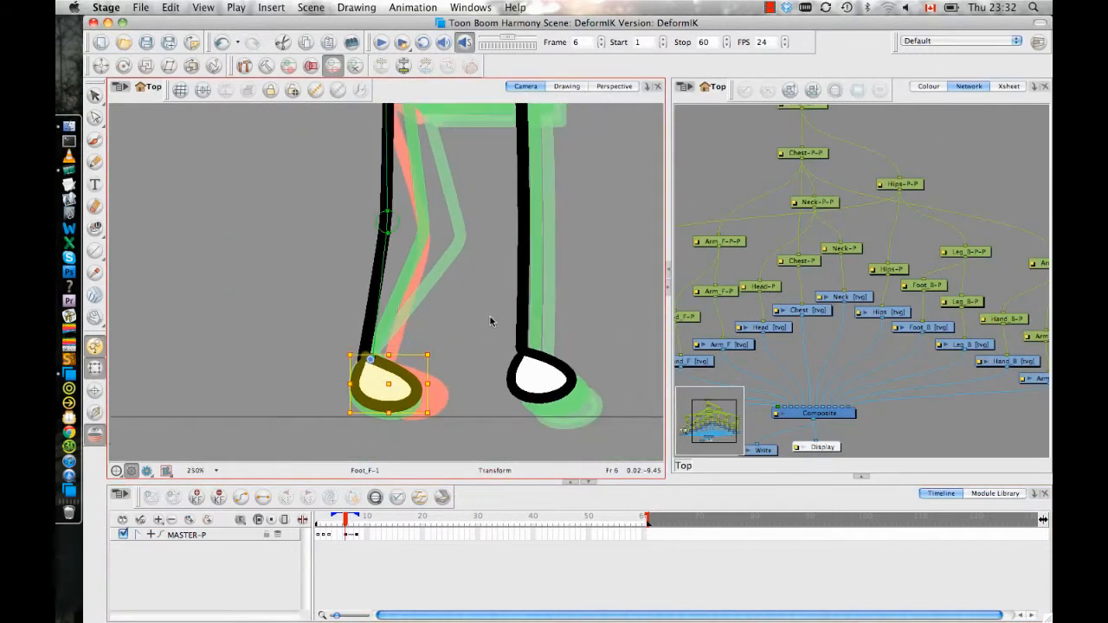
pyautogui.doubleClick(872, 271)
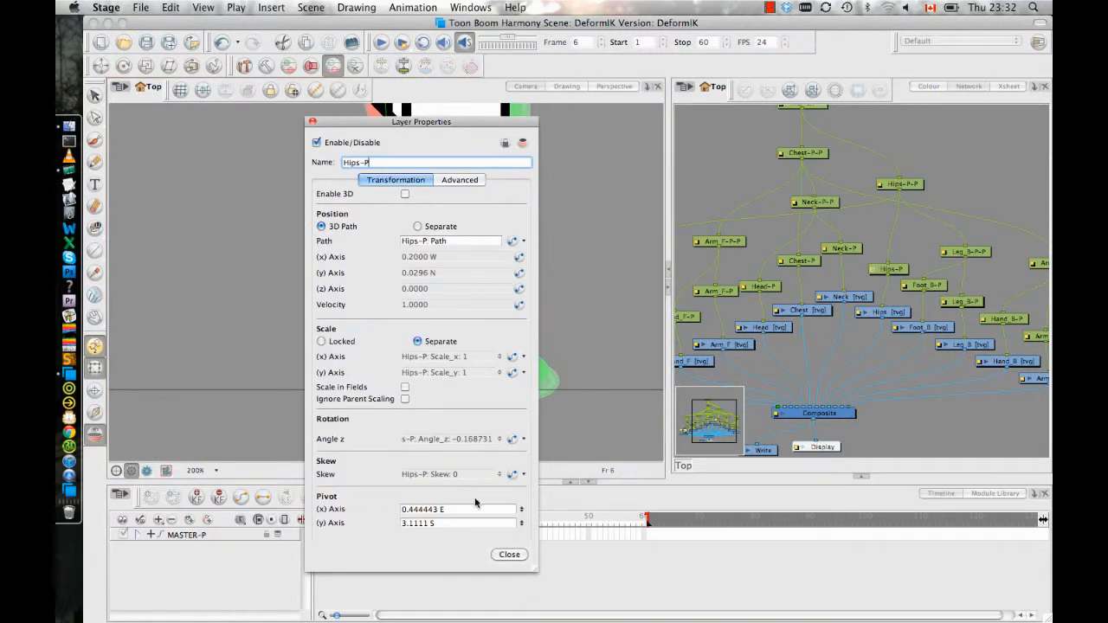
pyautogui.click(511, 555)
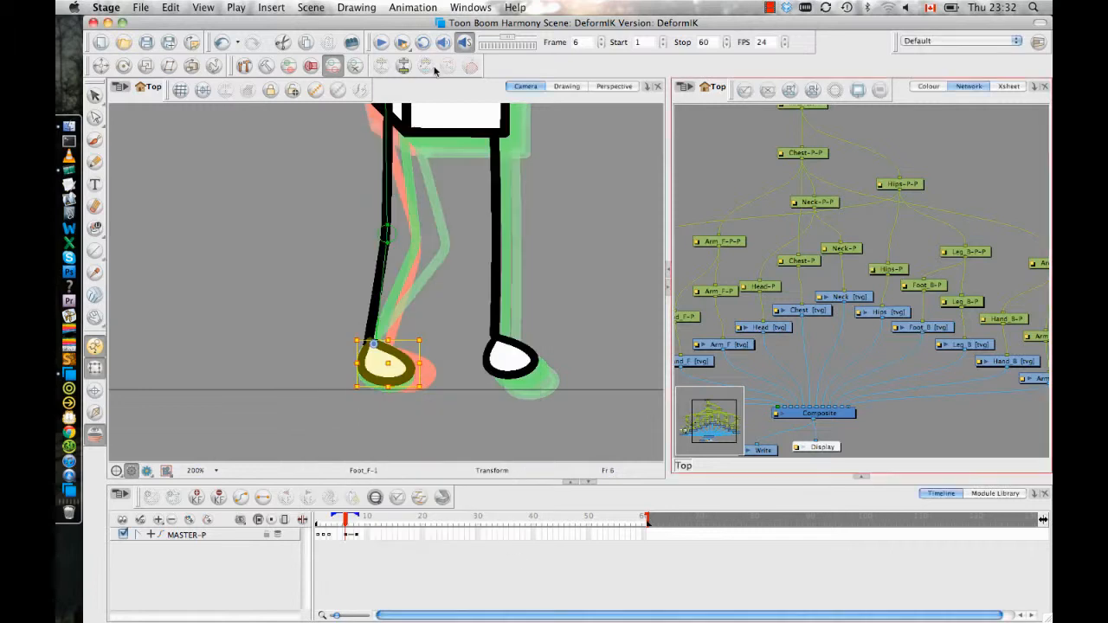
# Turn on Default Separate Position for Pegs in the general preferences
pyautogui.click(104, 7)
pyautogui.click(130, 46)
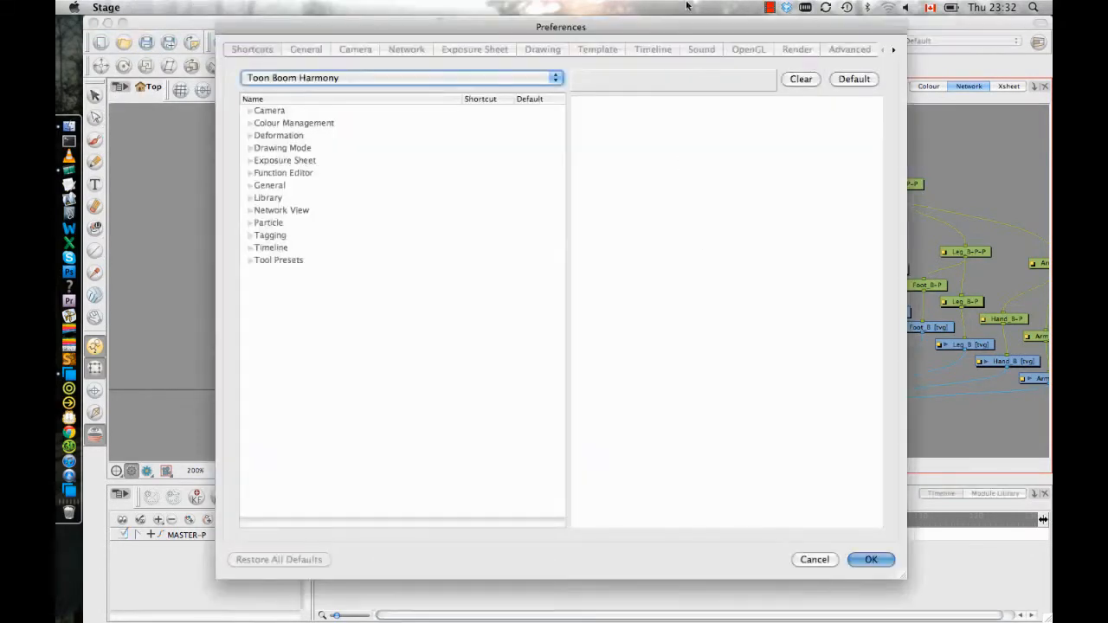
pyautogui.click(311, 52)
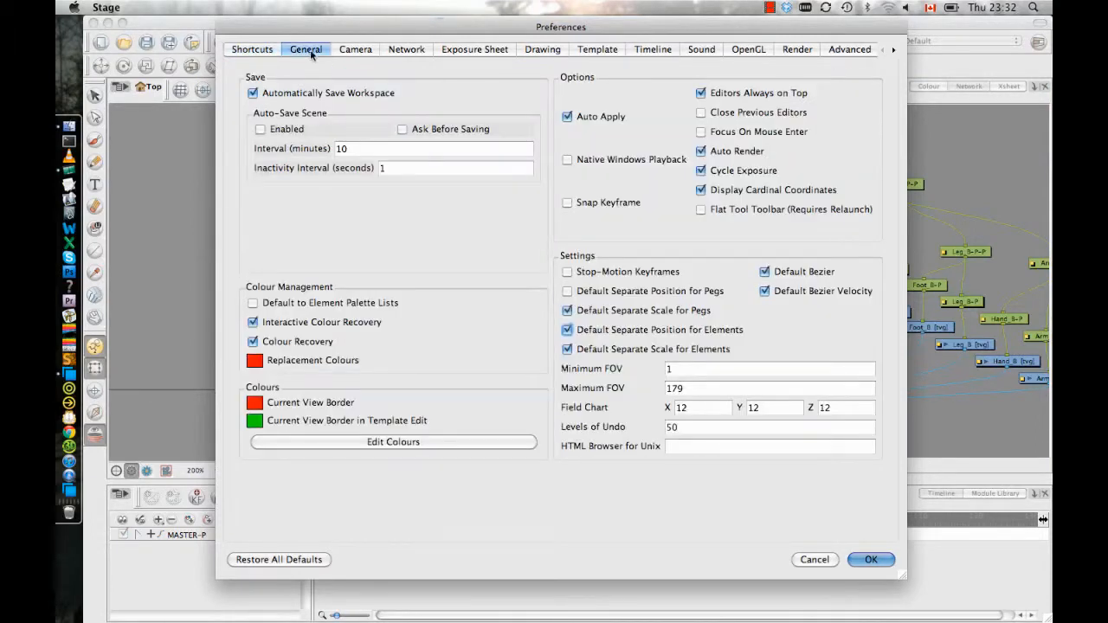
pyautogui.click(567, 291)
pyautogui.click(871, 560)
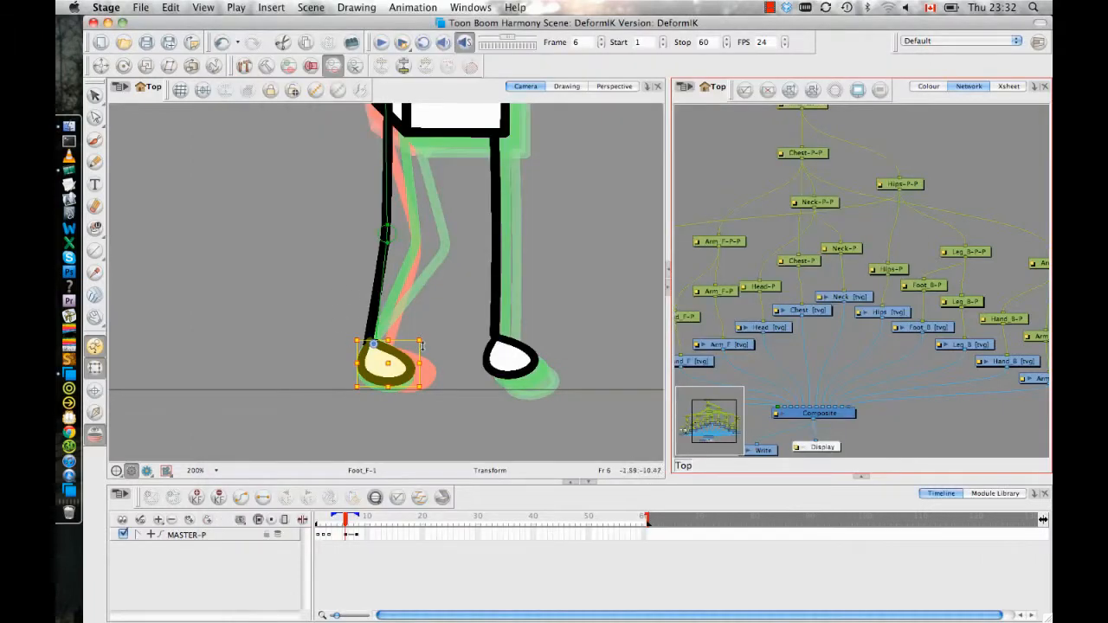
# Examine the rig's node hierarchy by selecting MASTER-P, Chest-P-P, Neck-P-P and Deformation-Leg_F in turn, with the full body in view
pyautogui.press('1')
pyautogui.press('1')
pyautogui.press('1')
pyautogui.press('1')
pyautogui.moveTo(449, 209); pyautogui.dragTo(457, 278)
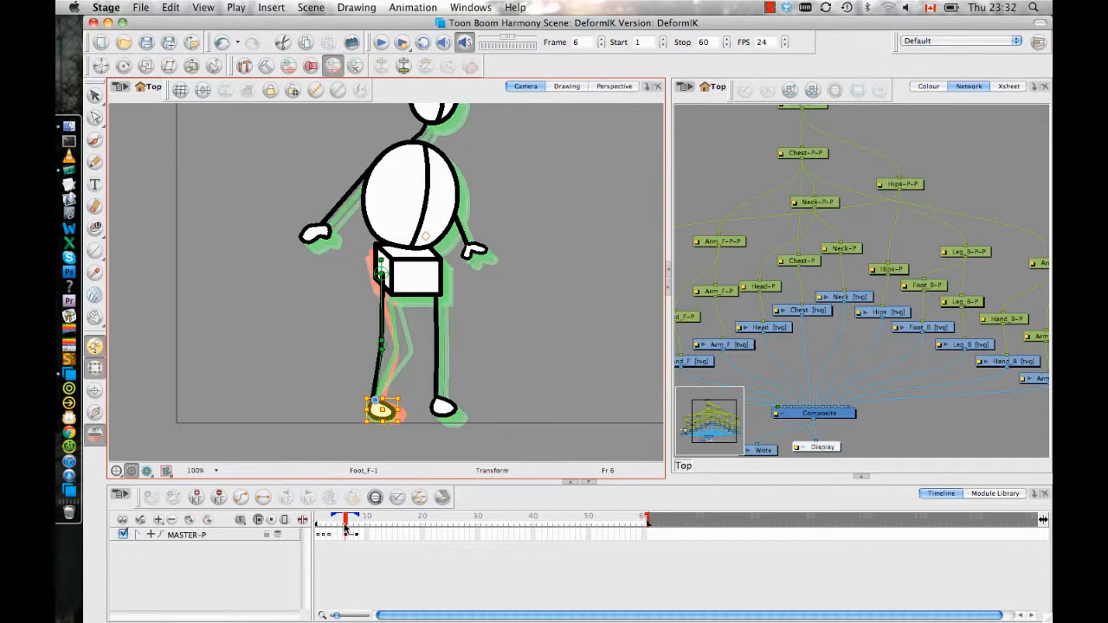
pyautogui.moveTo(346, 525)
pyautogui.mouseDown()
pyautogui.moveTo(367, 525)
pyautogui.moveTo(346, 525)
pyautogui.mouseUp()
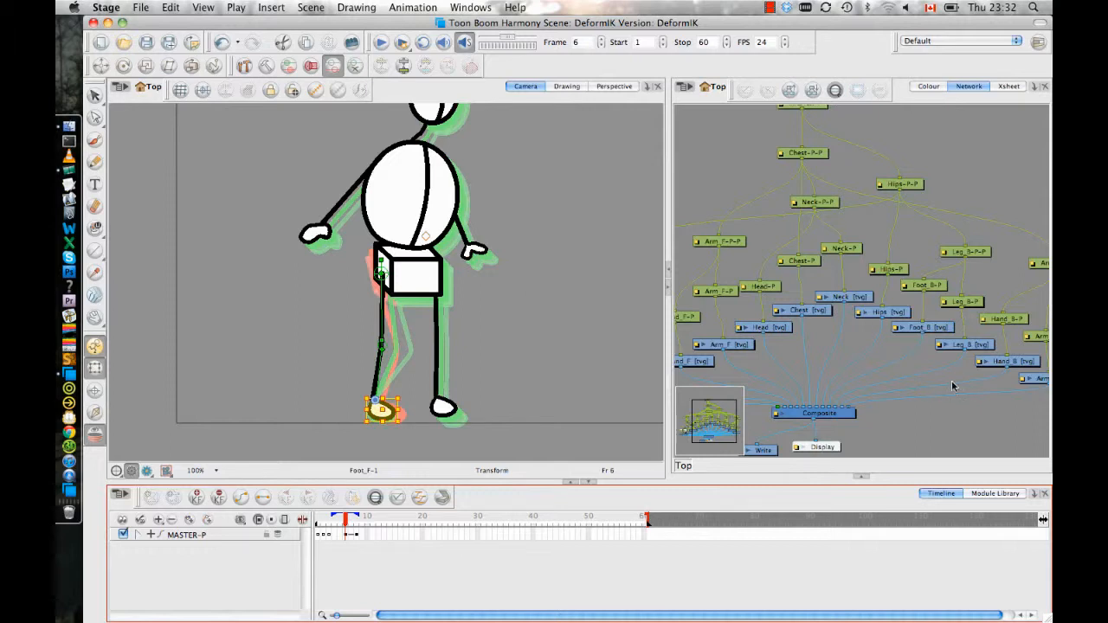
pyautogui.scroll(5, 982, 278)
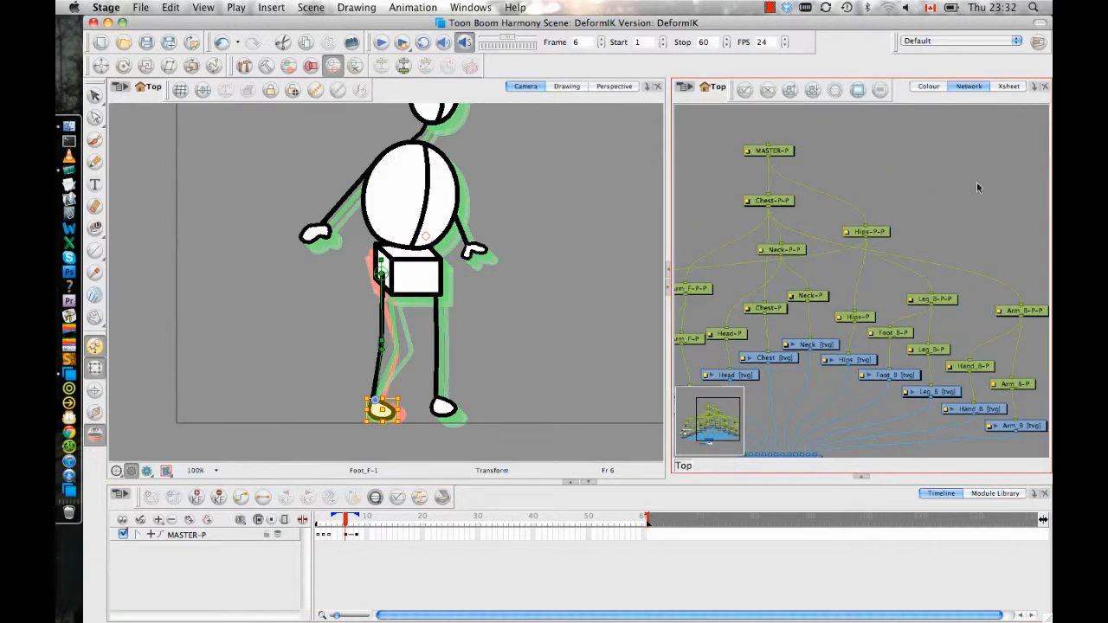
pyautogui.click(769, 151)
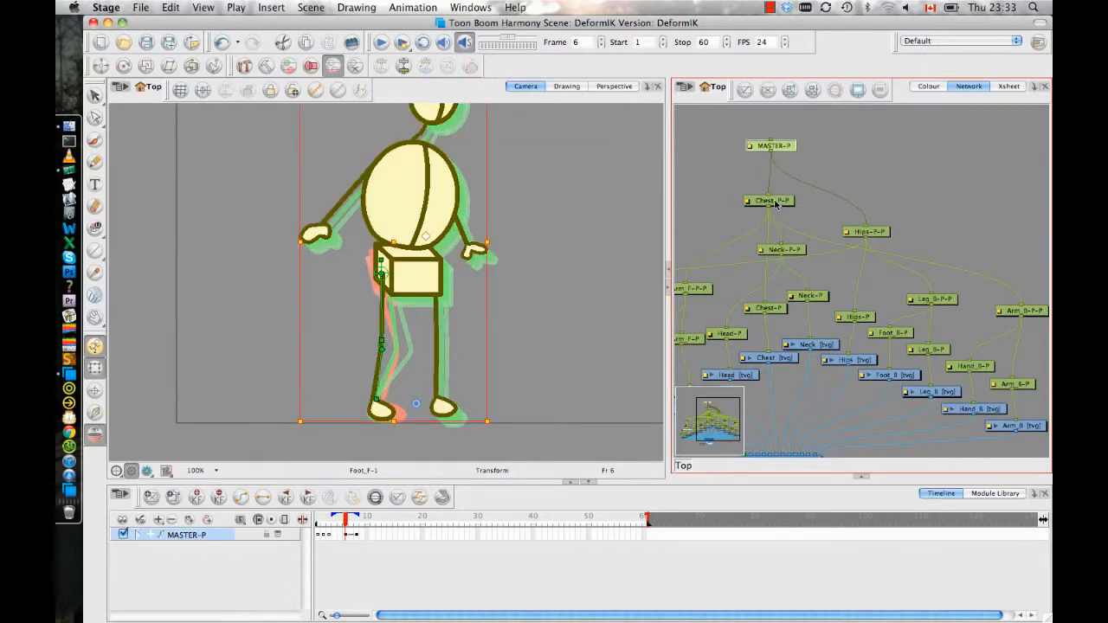
pyautogui.click(770, 201)
pyautogui.click(783, 249)
pyautogui.hscroll(-10, 809, 310)
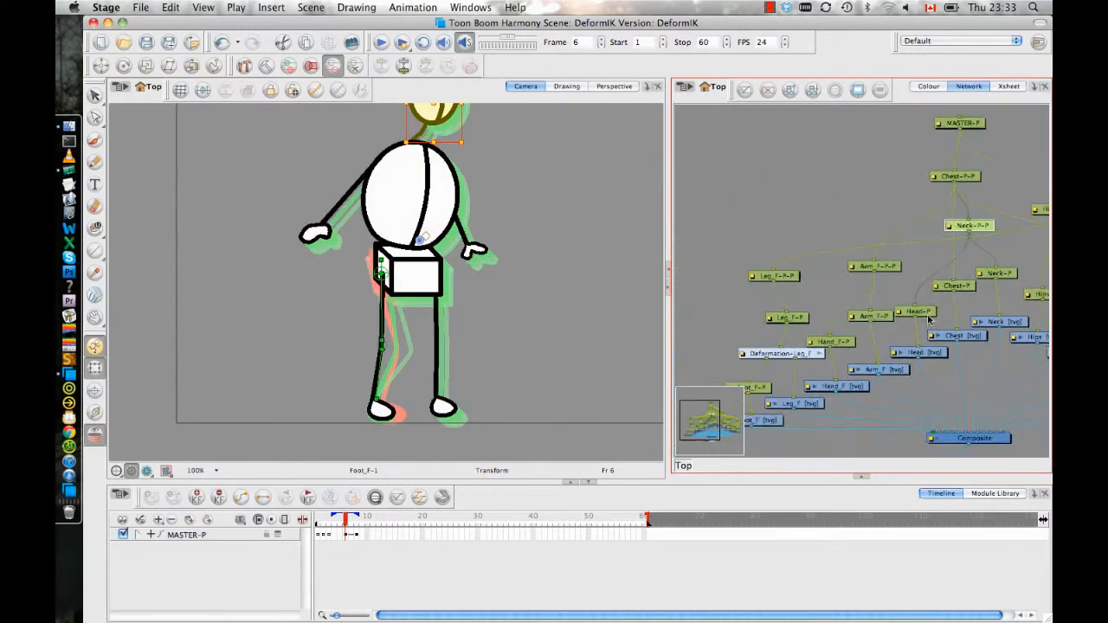
pyautogui.click(765, 351)
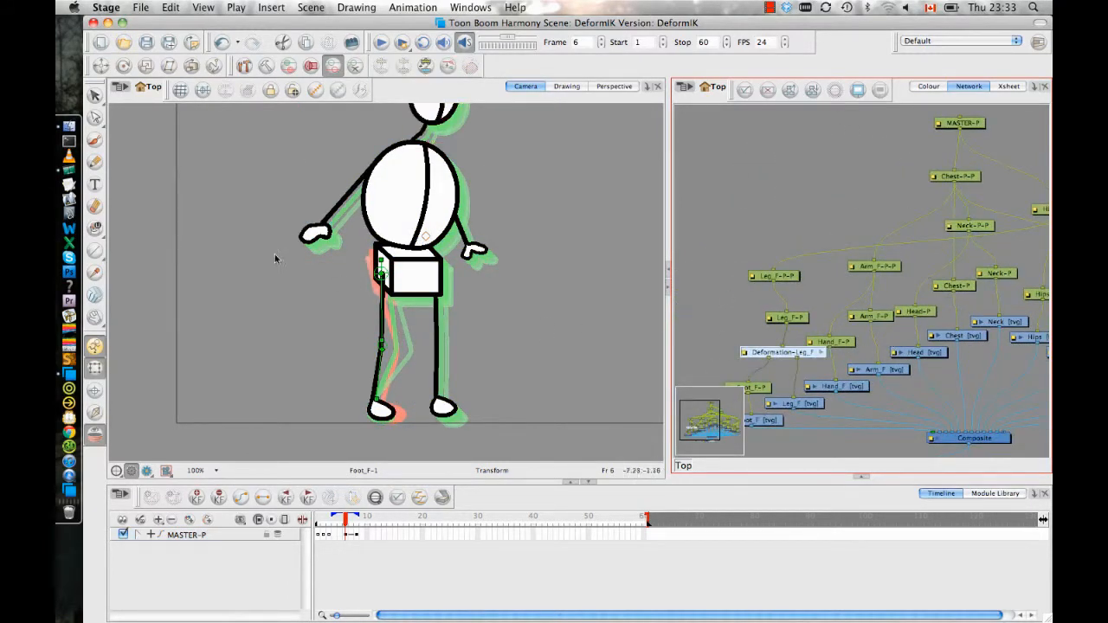
# Turn off onion skinning at frame 1 and advance to frame 2, with the hips and legs in view
pyautogui.click(318, 528)
pyautogui.click(320, 520)
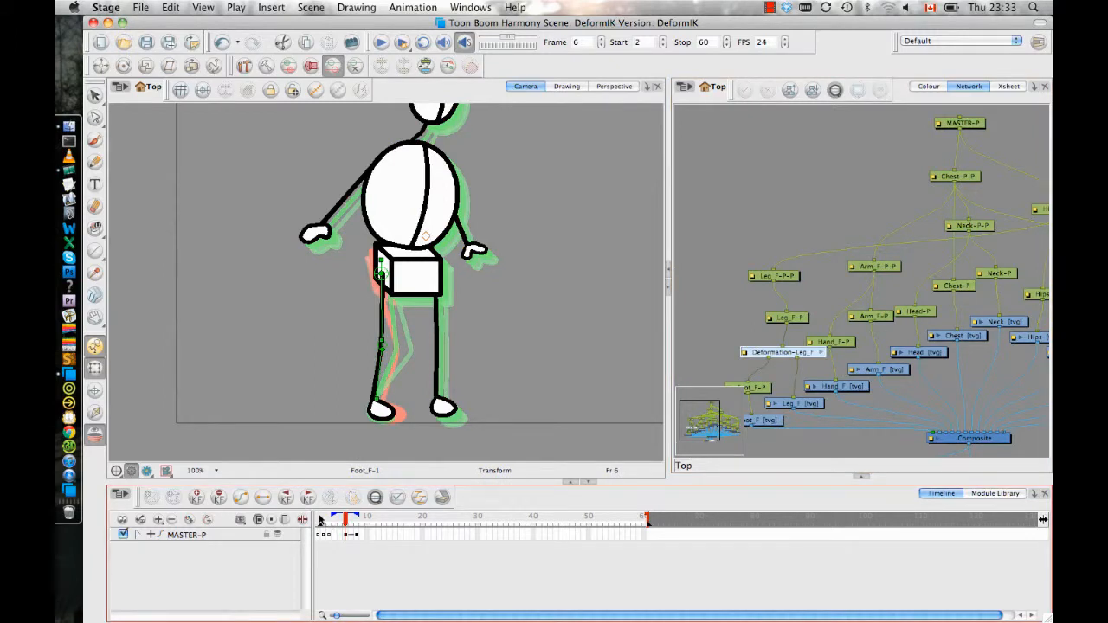
pyautogui.moveTo(494, 354); pyautogui.dragTo(506, 341)
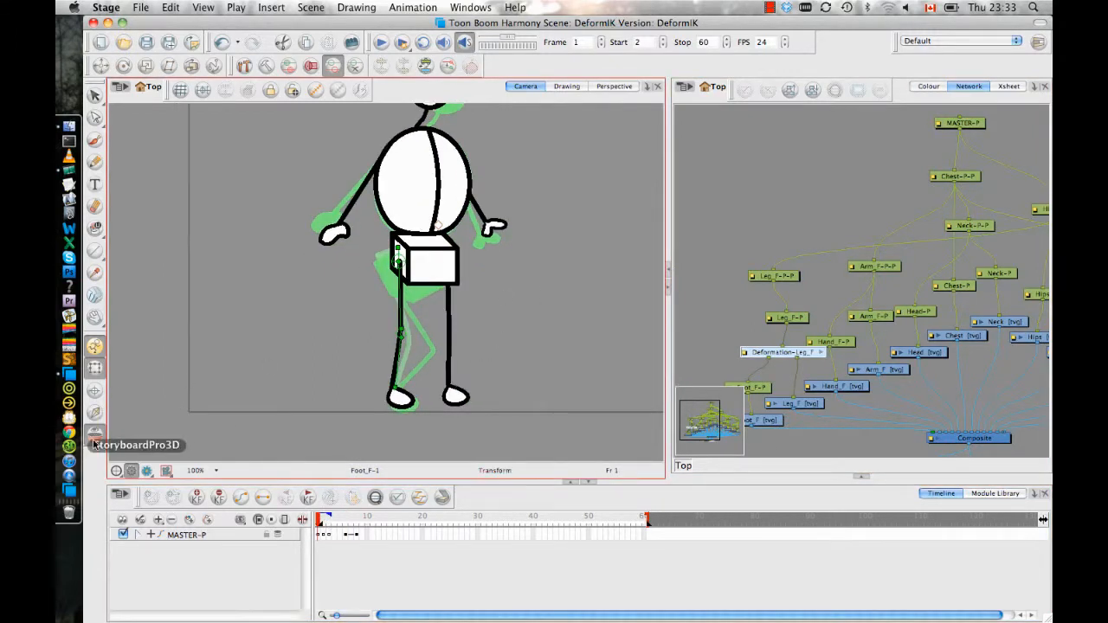
pyautogui.moveTo(297, 371); pyautogui.dragTo(313, 355)
pyautogui.press('2')
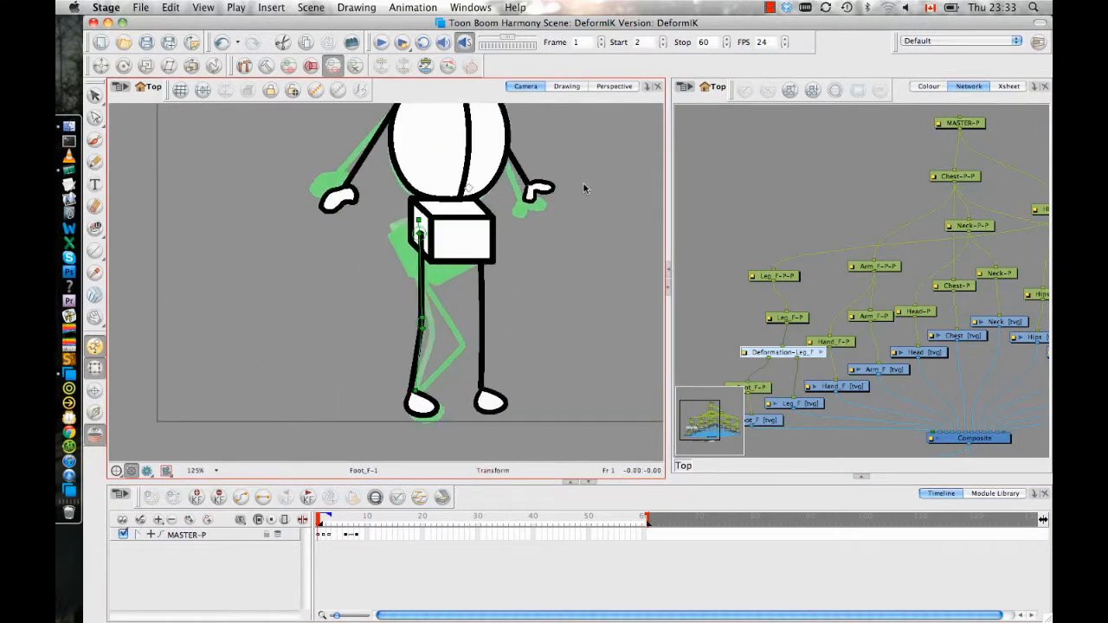
pyautogui.click(95, 436)
pyautogui.press('.')
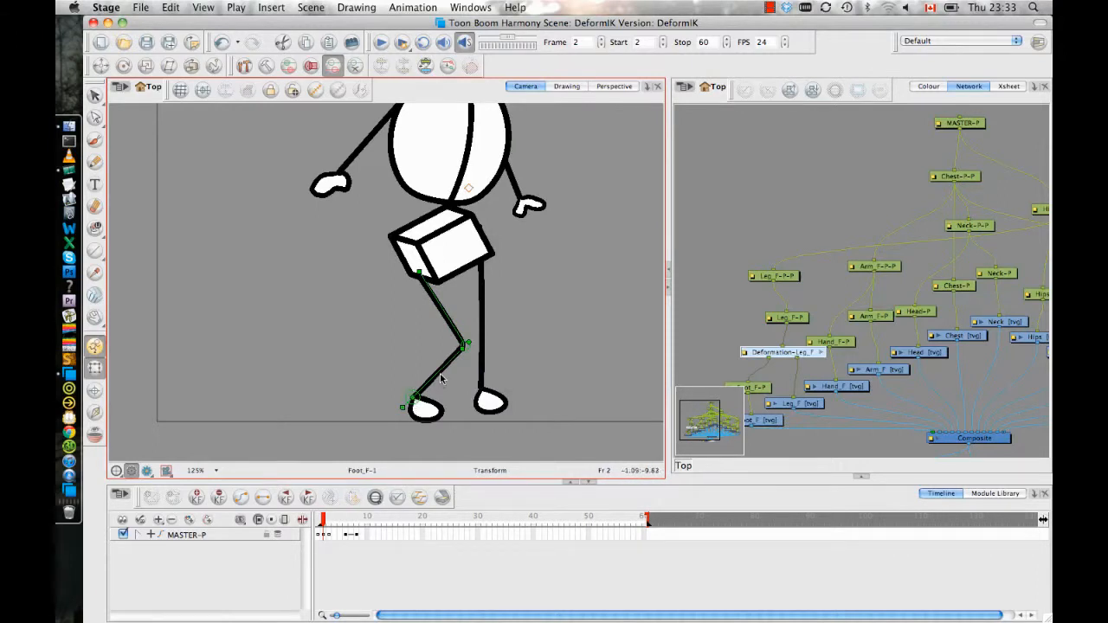
# At frame 2, straighten the deformed front leg and rotate the hips back to level
pyautogui.moveTo(441, 368); pyautogui.dragTo(422, 236)
pyautogui.click(455, 253)
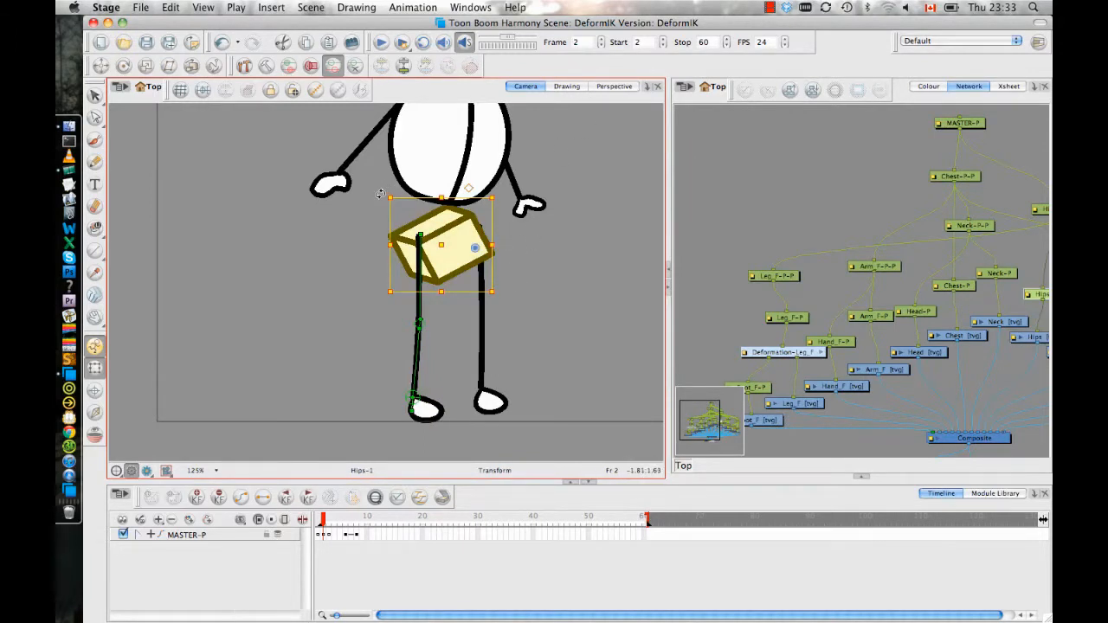
pyautogui.moveTo(383, 192); pyautogui.dragTo(411, 146)
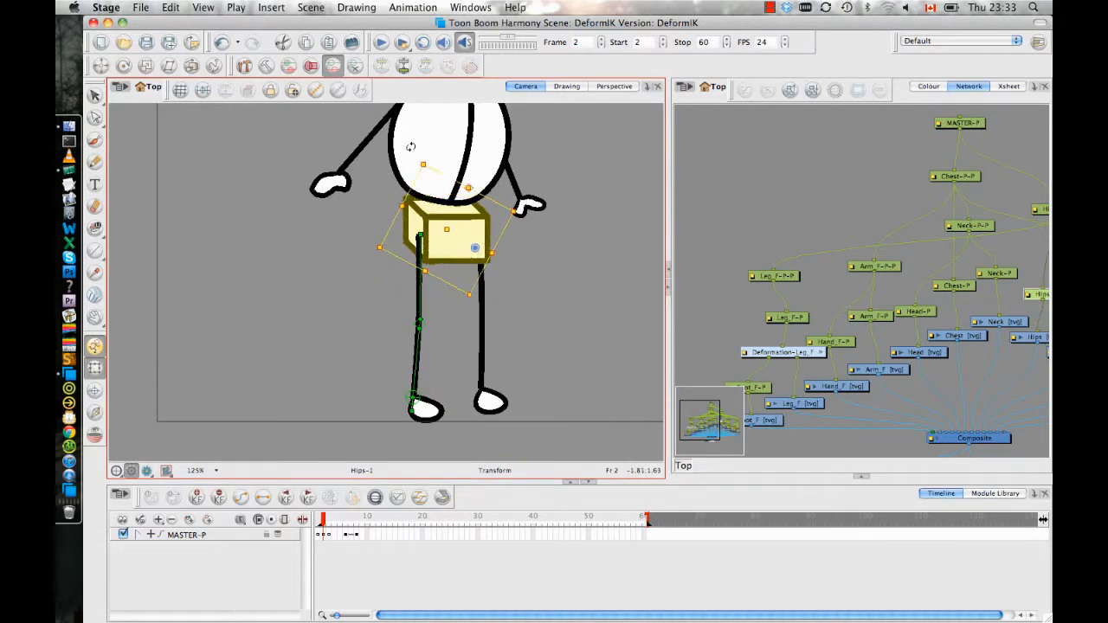
pyautogui.click(329, 314)
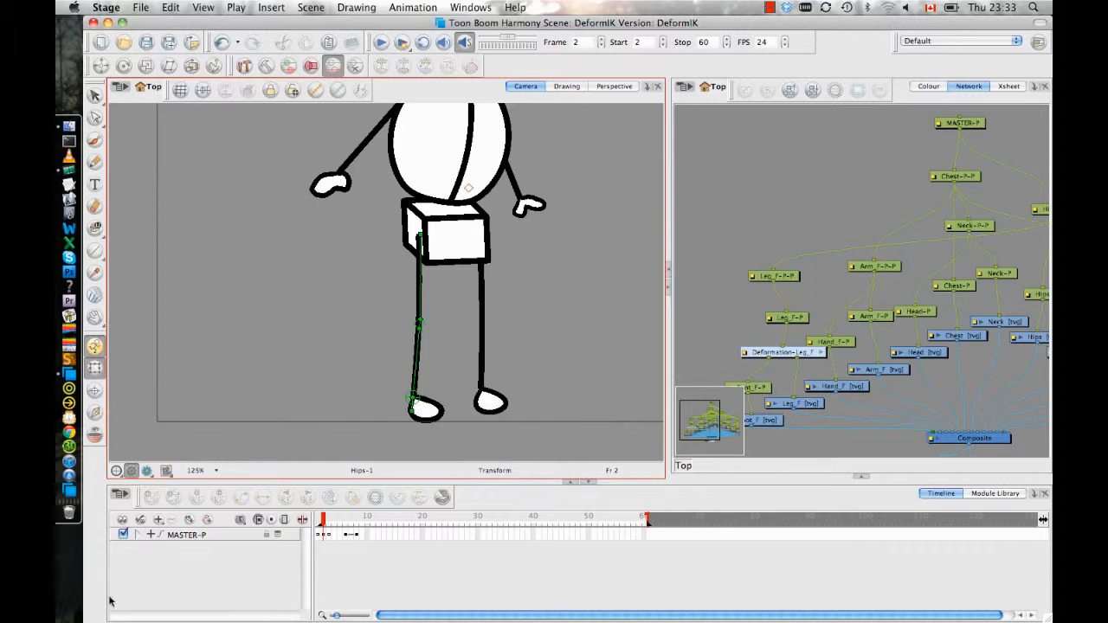
# Copy the MASTER-P keyframe pose from frame 2 to frames 20 and 22
pyautogui.click(324, 537)
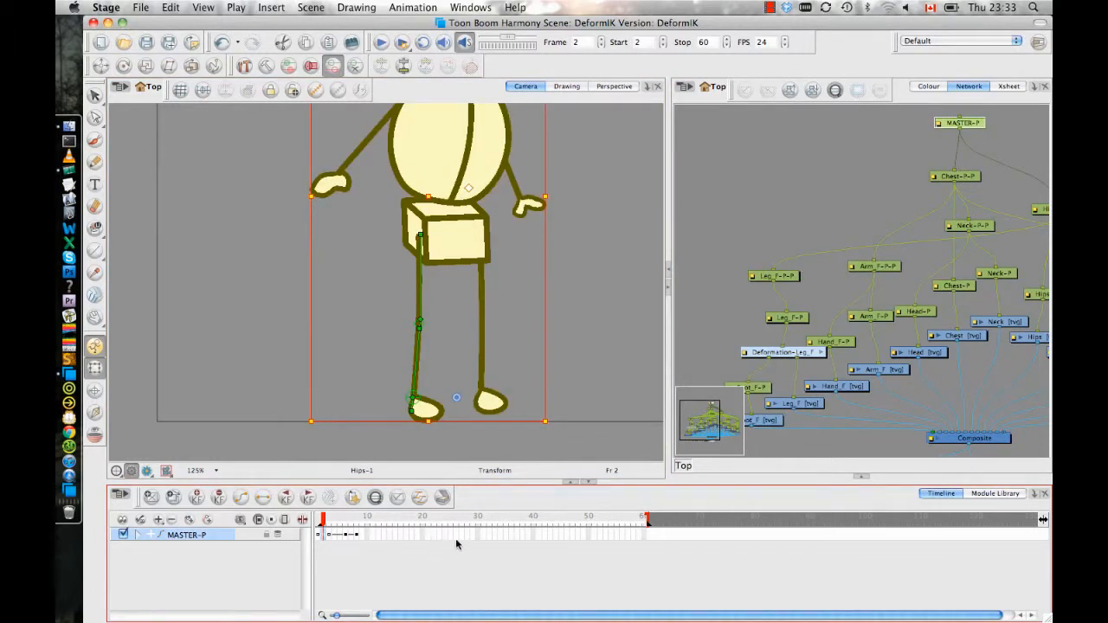
pyautogui.click(424, 537)
pyautogui.press('r')
pyautogui.click(577, 381)
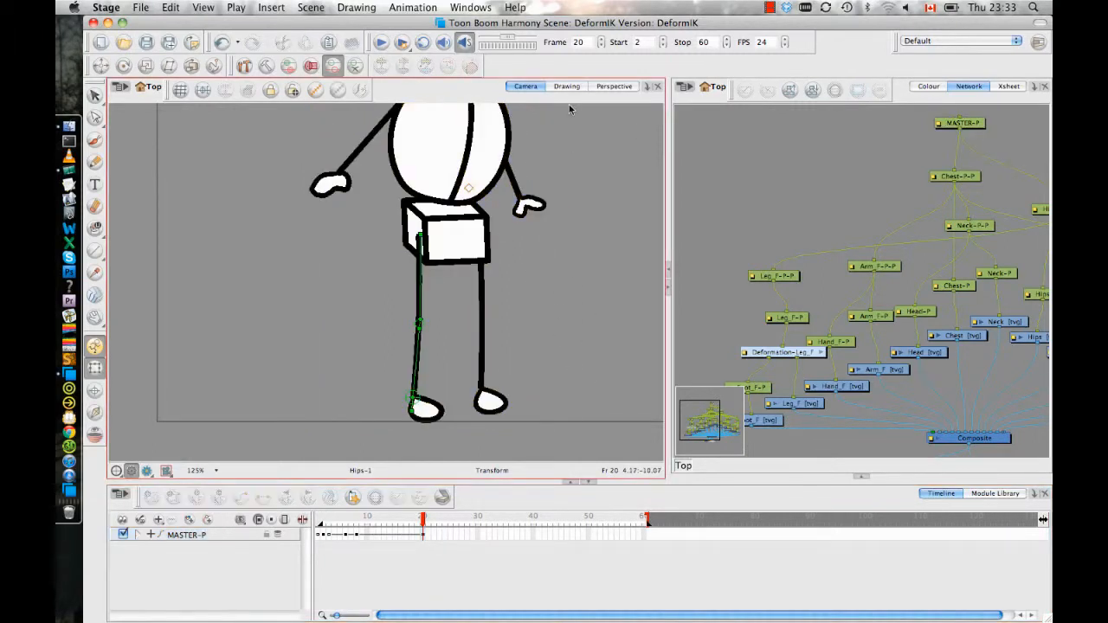
pyautogui.click(424, 536)
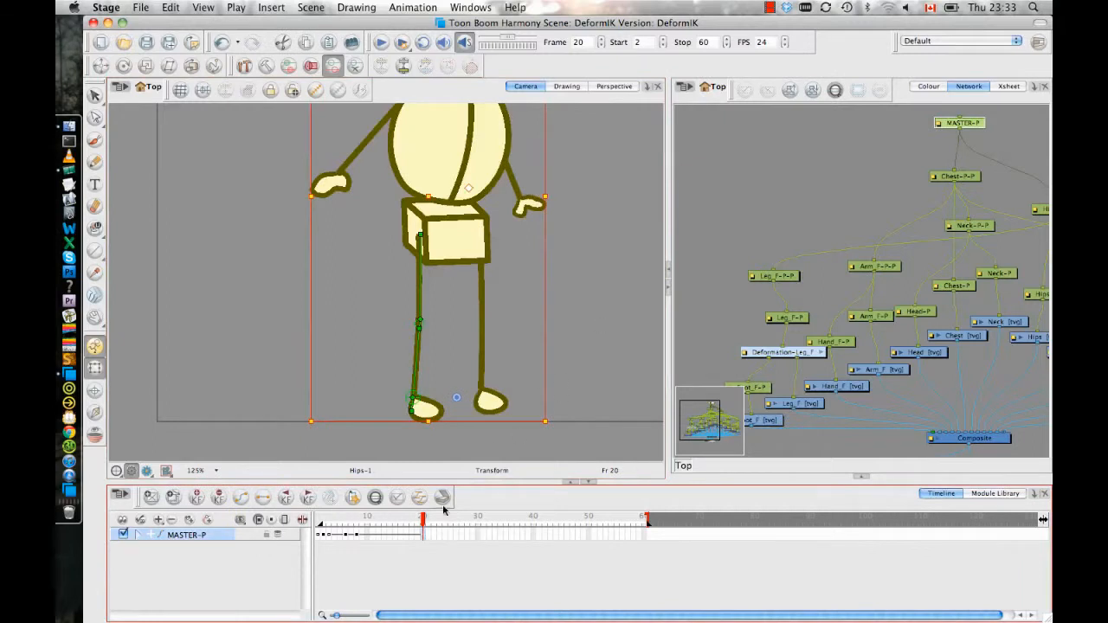
pyautogui.click(434, 536)
pyautogui.click(437, 374)
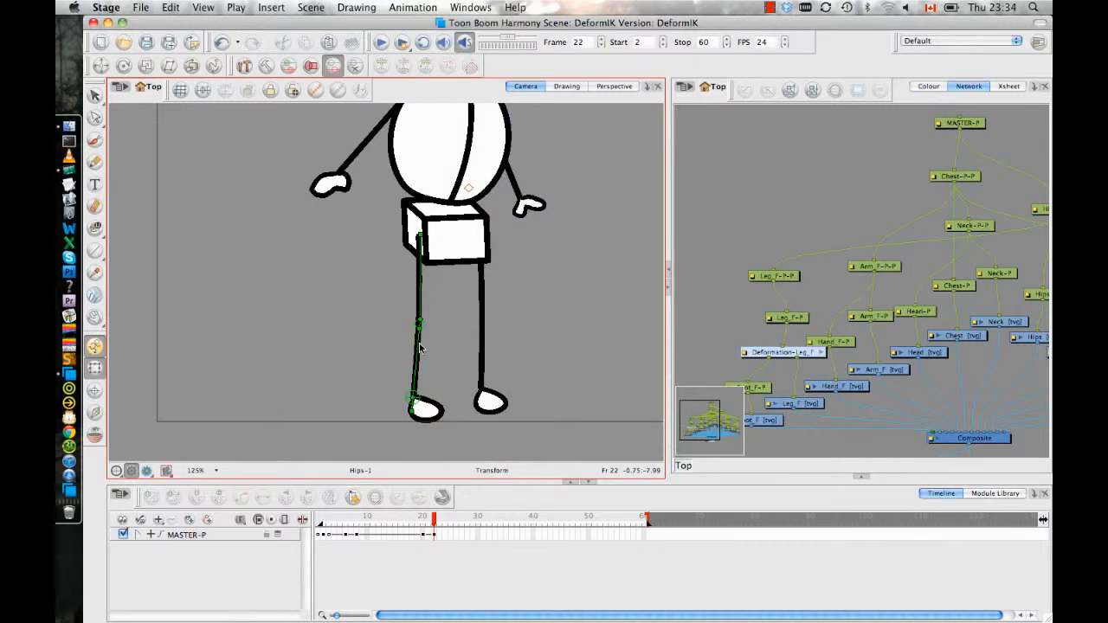
# At frame 22, bend the front leg forward at the knee and tilt the hips to meet the top of the thigh
pyautogui.moveTo(420, 348); pyautogui.dragTo(457, 247)
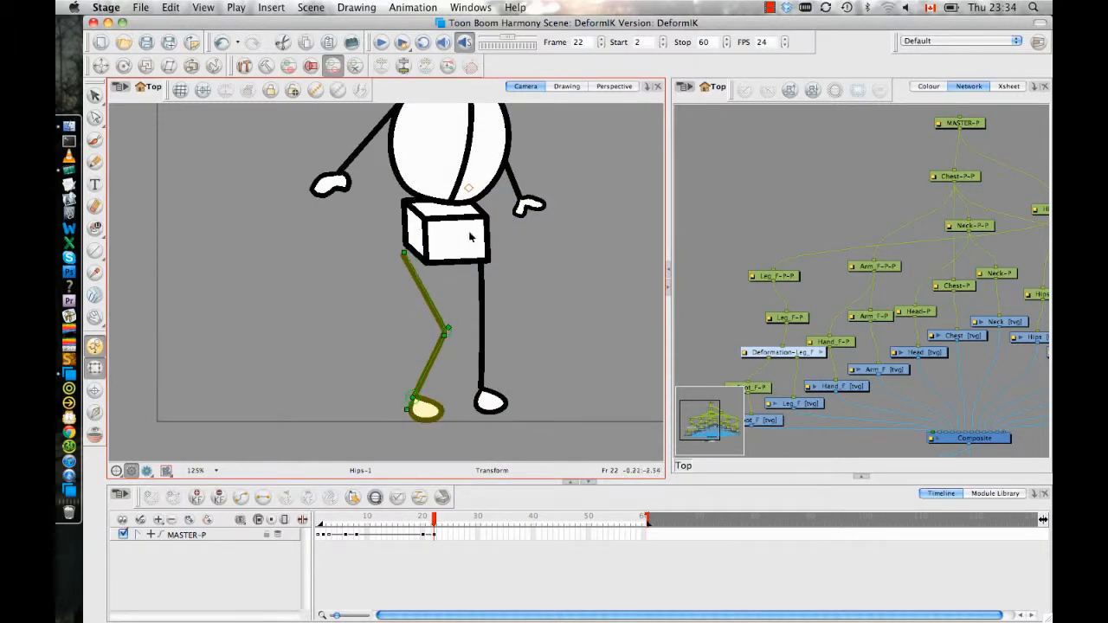
pyautogui.click(470, 237)
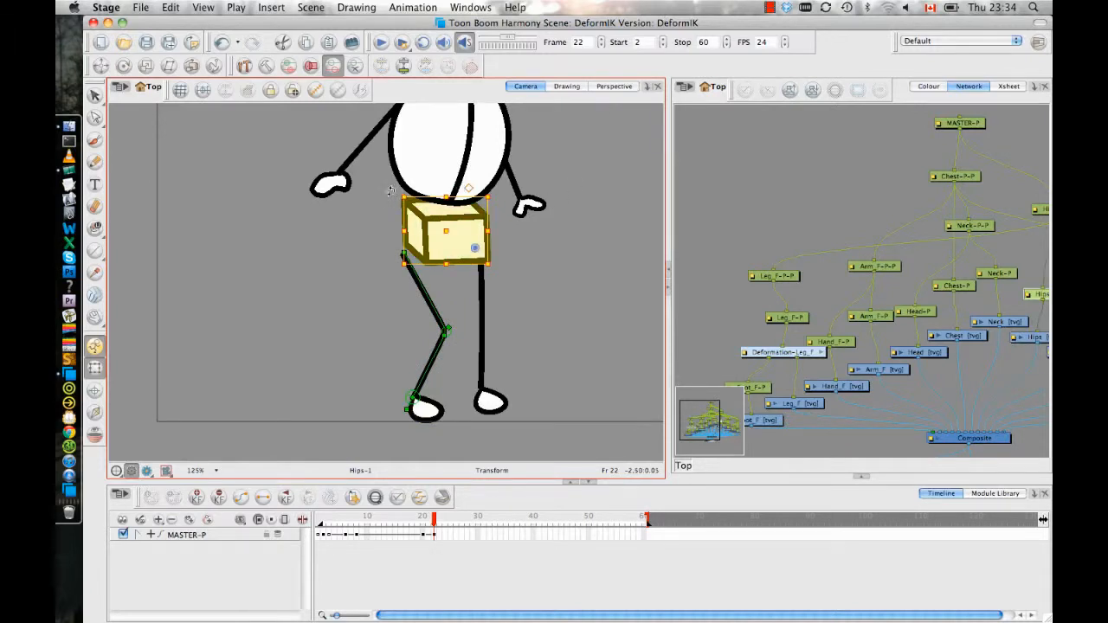
pyautogui.moveTo(390, 190); pyautogui.dragTo(435, 244)
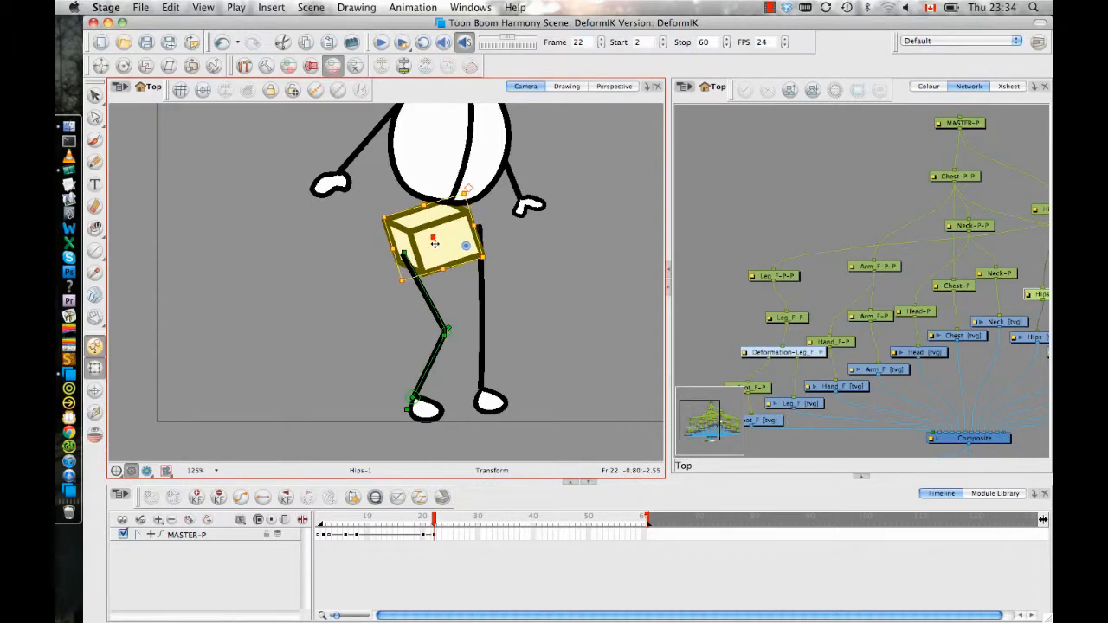
# Nudge the hips slightly toward the back leg so they cover the top of its thigh at frame 22
pyautogui.click(483, 290)
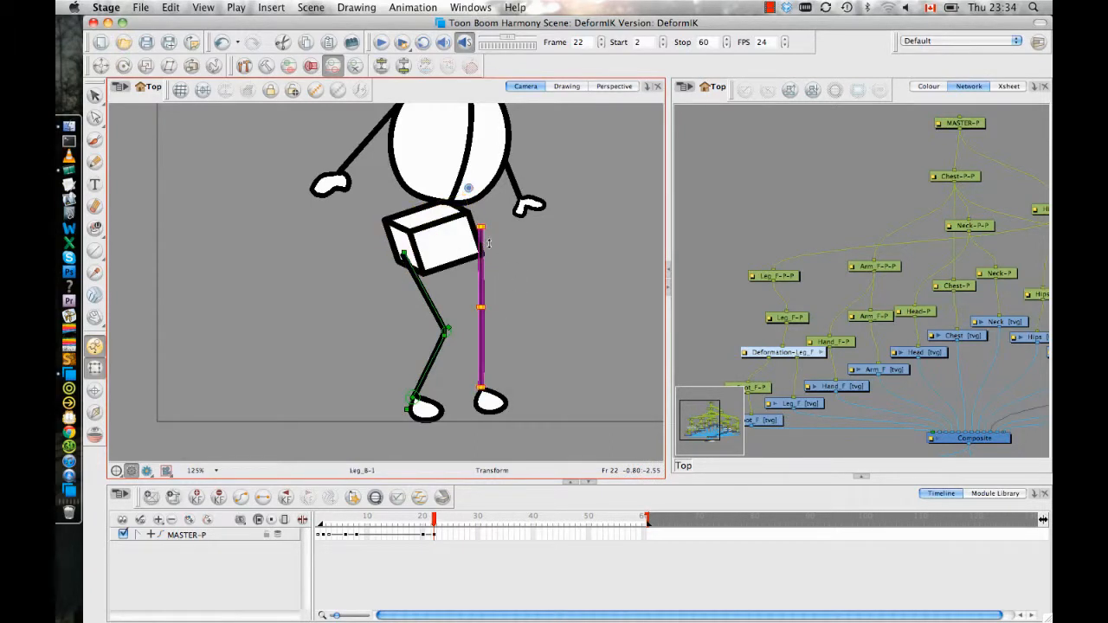
pyautogui.click(515, 321)
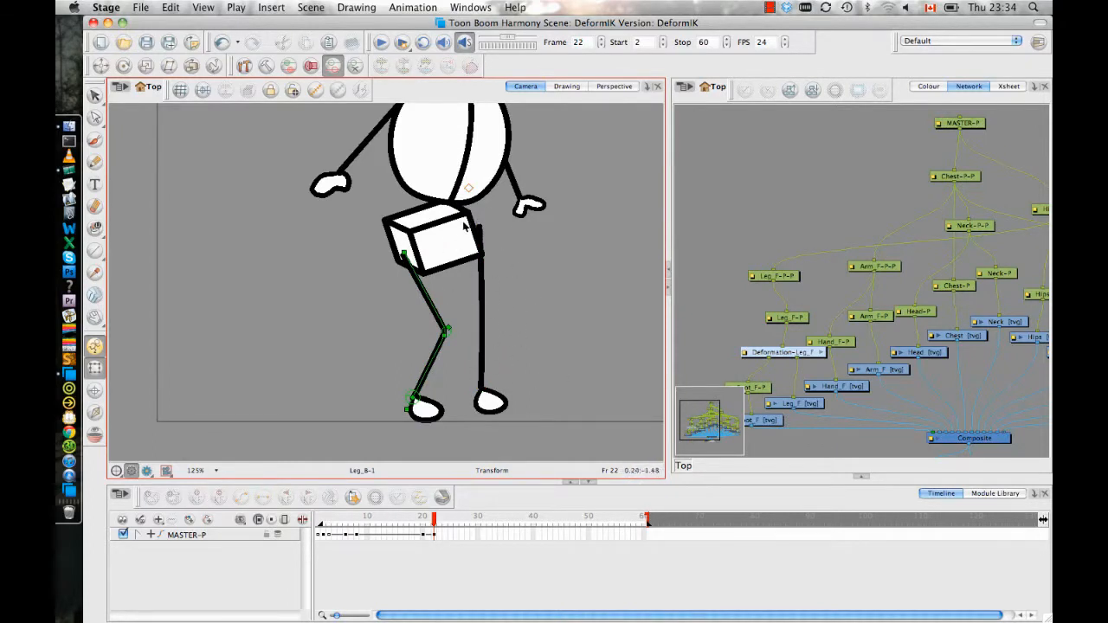
pyautogui.click(467, 232)
pyautogui.click(535, 285)
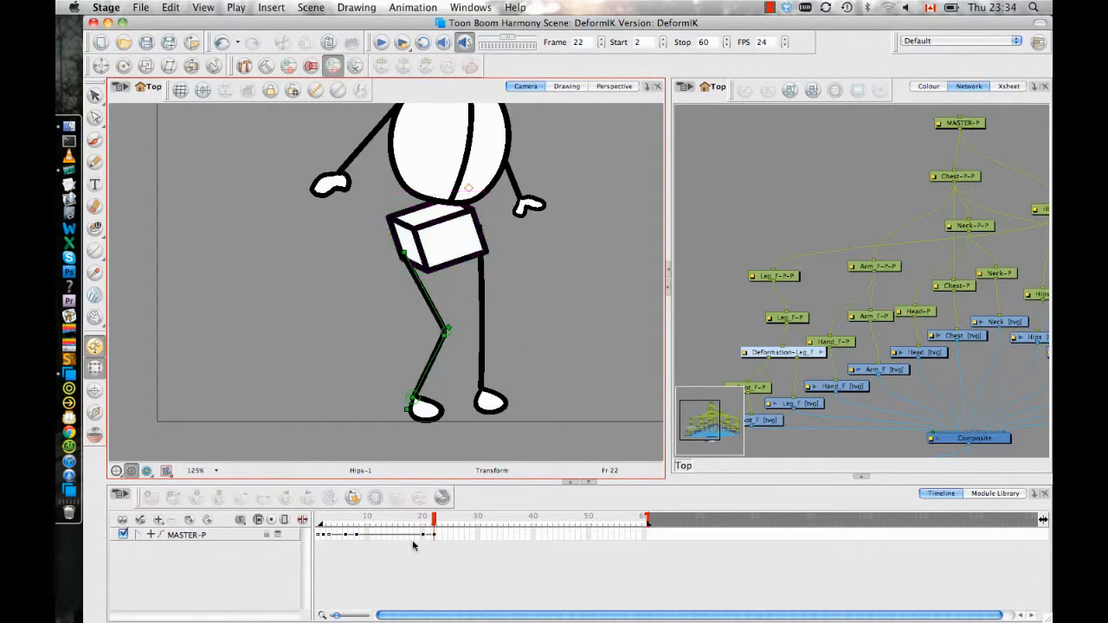
# Examine the front foot up close at frame 20 against the ground line and its place in the neighbouring pose
pyautogui.moveTo(436, 520); pyautogui.dragTo(424, 523)
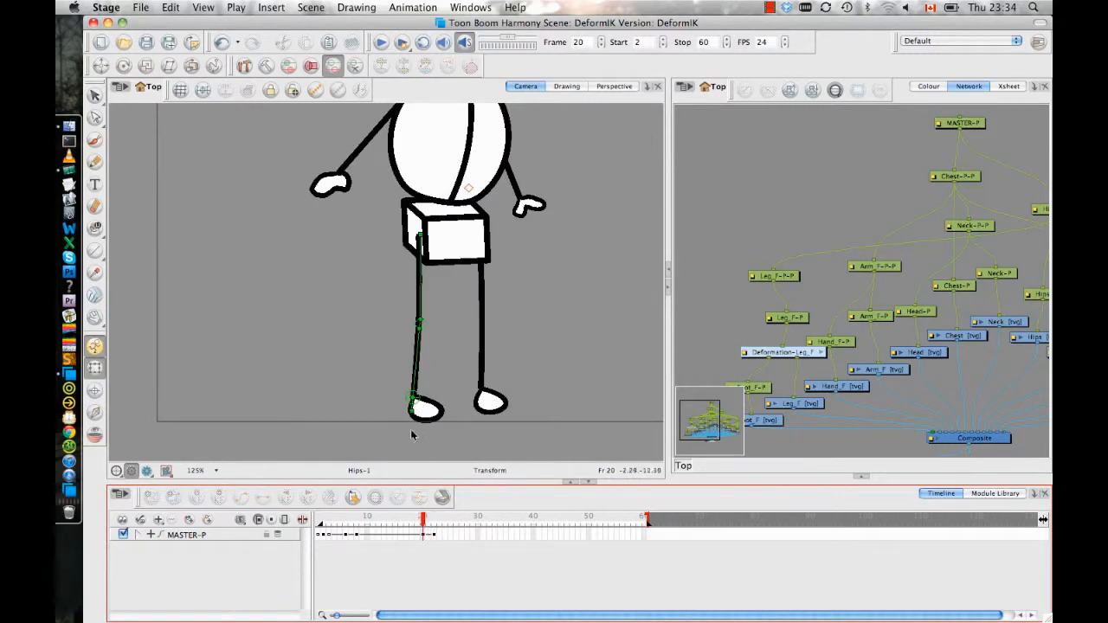
pyautogui.scroll(2, 467, 417)
pyautogui.scroll(4, 483, 428)
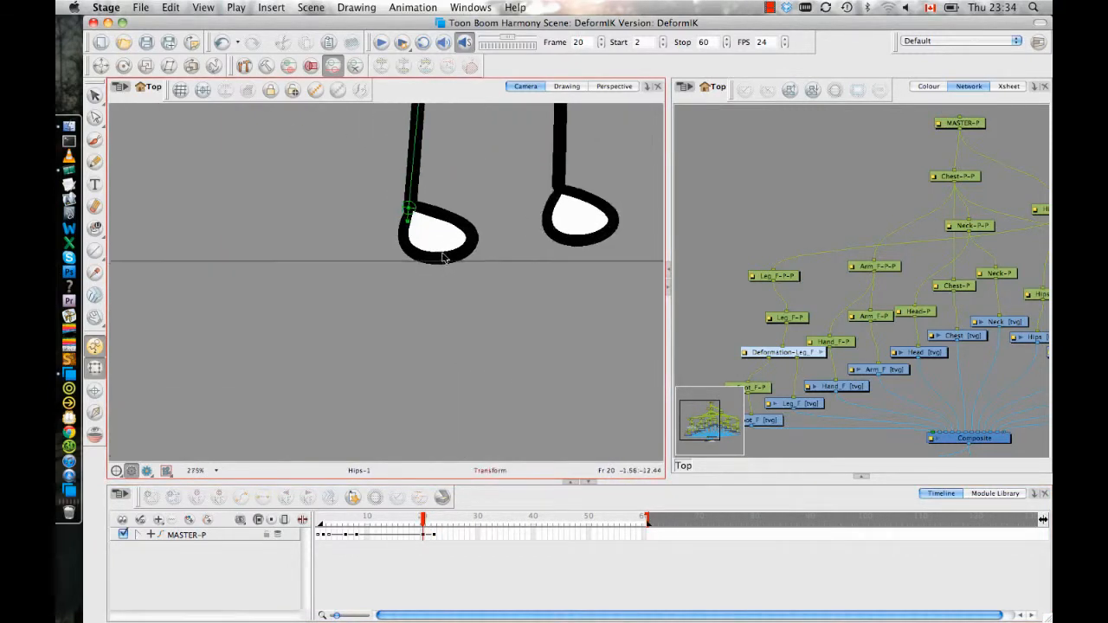
pyautogui.click(433, 333)
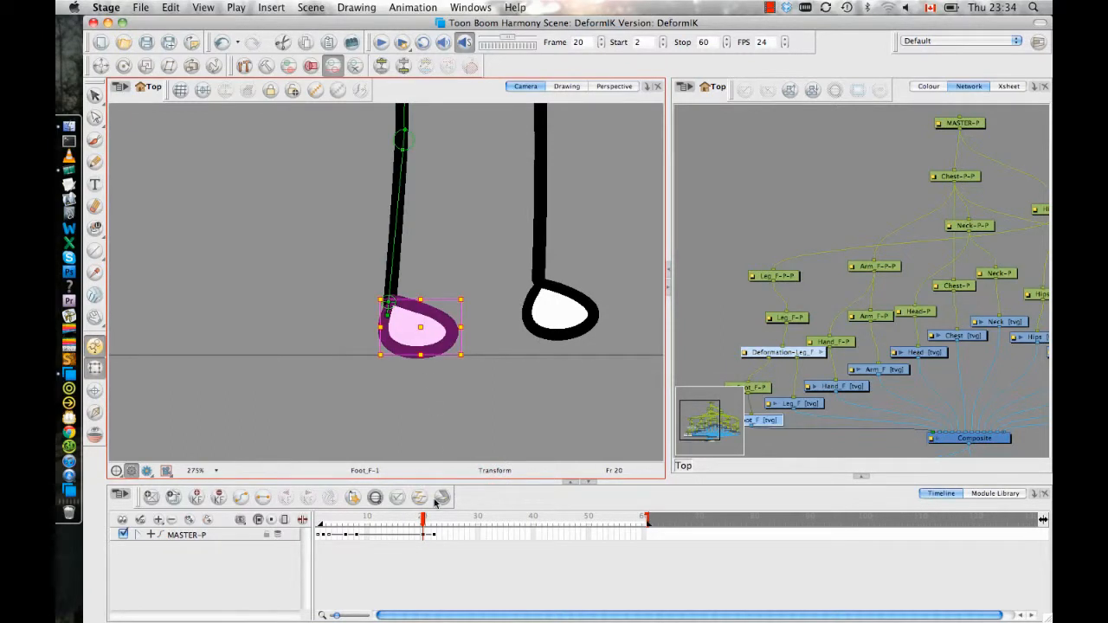
pyautogui.moveTo(423, 520)
pyautogui.mouseDown()
pyautogui.moveTo(439, 520)
pyautogui.moveTo(423, 518)
pyautogui.mouseUp()
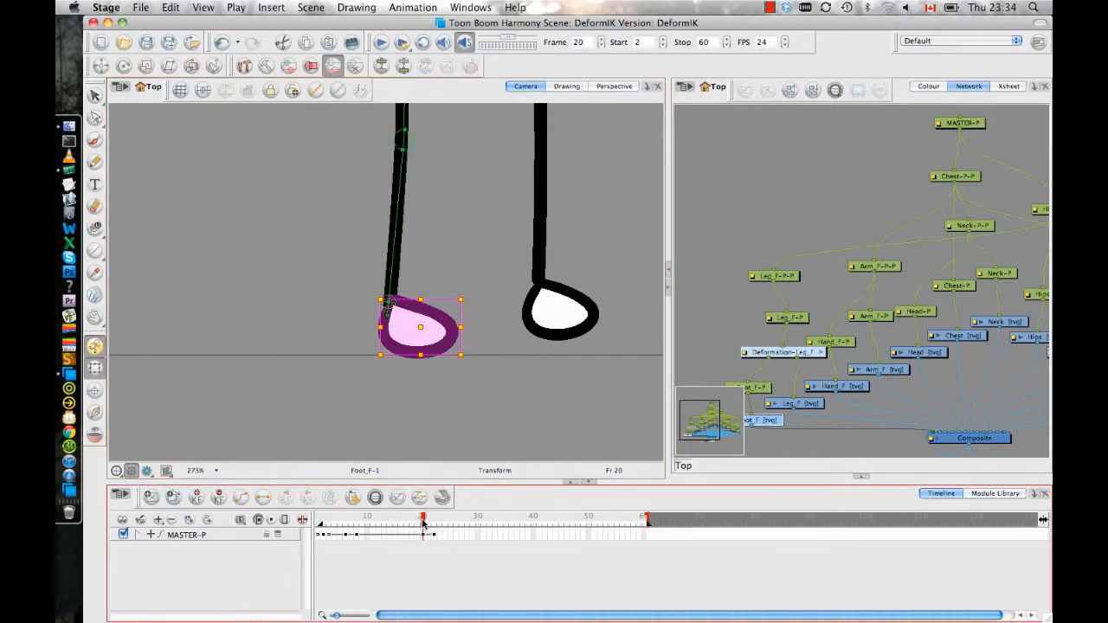
pyautogui.scroll(-4, 460, 404)
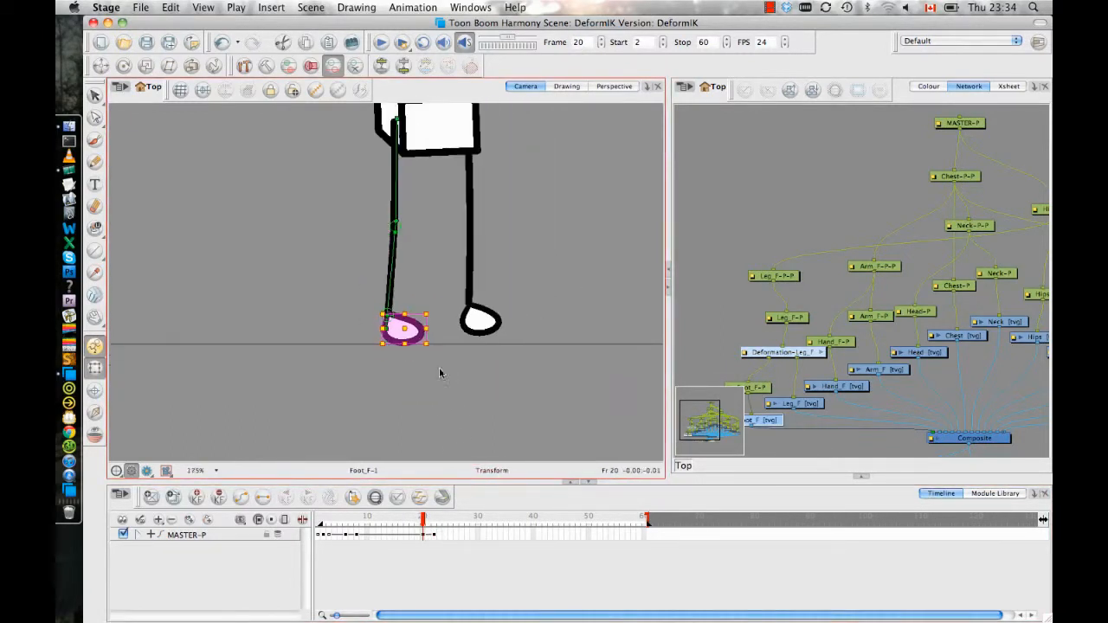
pyautogui.scroll(1, 439, 373)
pyautogui.moveTo(426, 527)
pyautogui.mouseDown()
pyautogui.moveTo(438, 531)
pyautogui.moveTo(424, 531)
pyautogui.mouseUp()
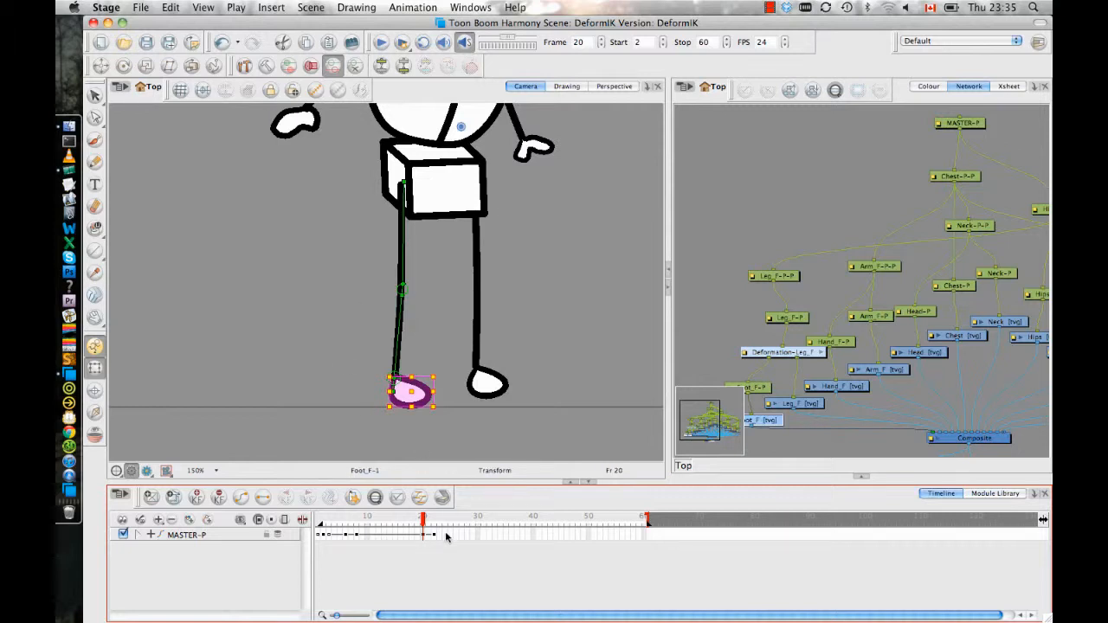
# At frame 22, rotate and shift the whole upper body from the chest's parent peg so it leans over the hips
pyautogui.moveTo(423, 526); pyautogui.dragTo(434, 527)
pyautogui.scroll(-4, 539, 323)
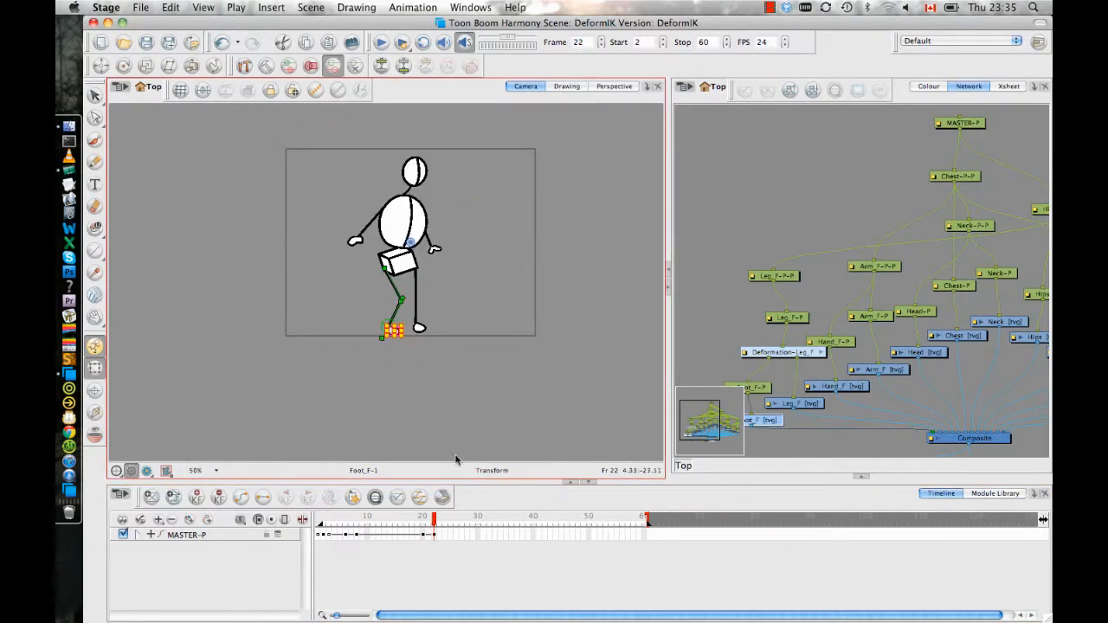
pyautogui.press('2')
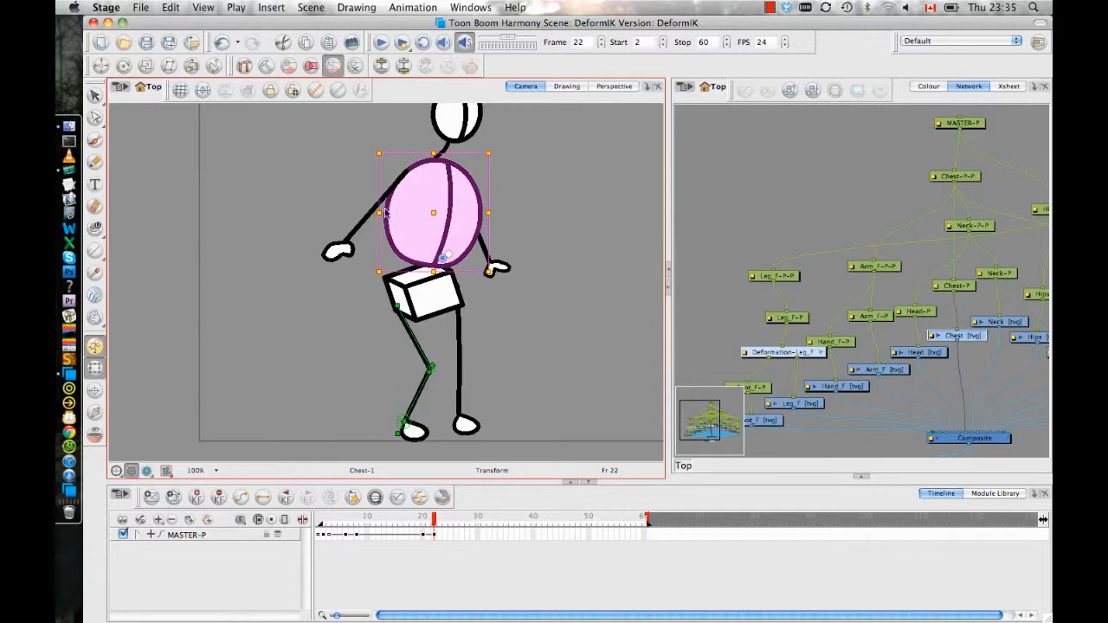
pyautogui.moveTo(433, 524)
pyautogui.mouseDown()
pyautogui.moveTo(420, 525)
pyautogui.moveTo(434, 525)
pyautogui.mouseUp()
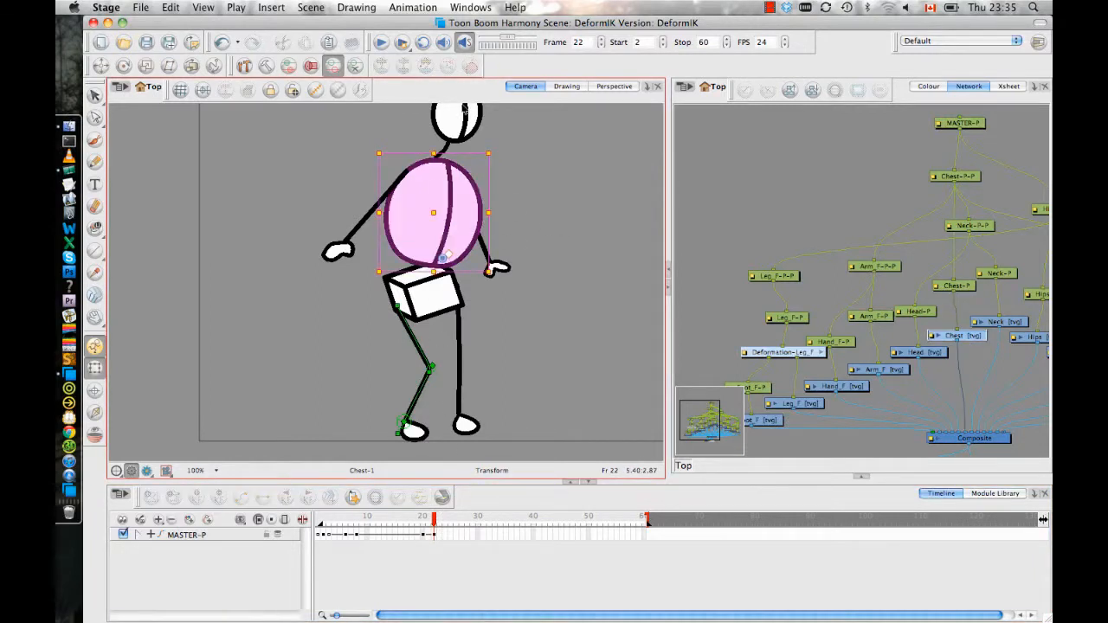
pyautogui.press('b')
pyautogui.moveTo(520, 283); pyautogui.dragTo(515, 294)
pyautogui.moveTo(452, 215); pyautogui.dragTo(438, 219)
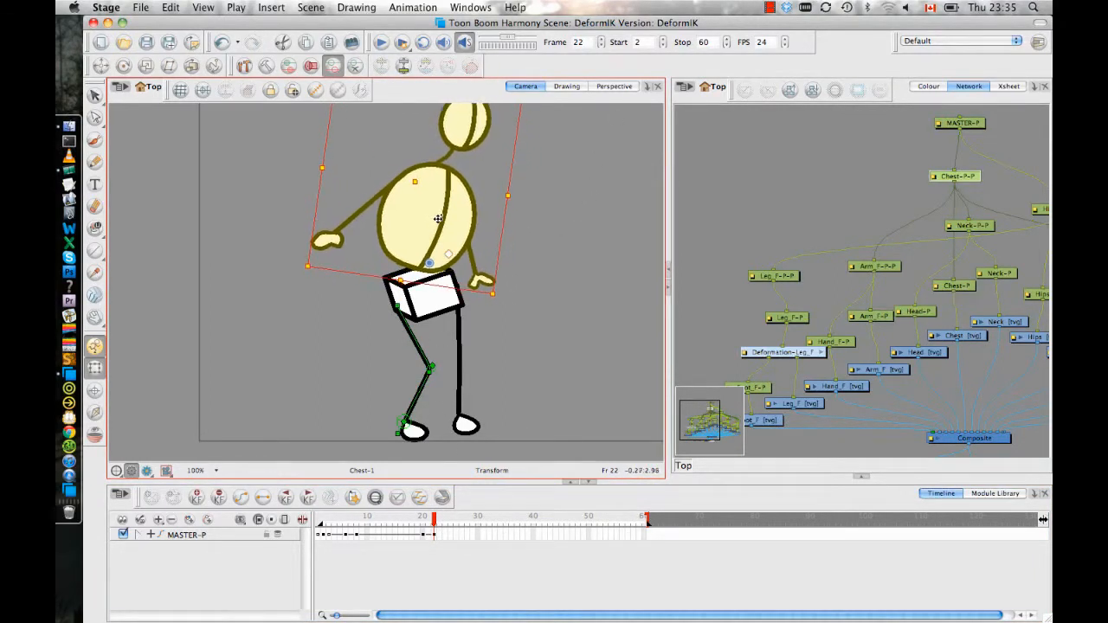
pyautogui.click(563, 284)
# Try to transform the hips together with both legs from their shared parent peg at frame 22, and undo the change
pyautogui.moveTo(563, 284); pyautogui.dragTo(585, 294)
pyautogui.press('1')
pyautogui.click(446, 246)
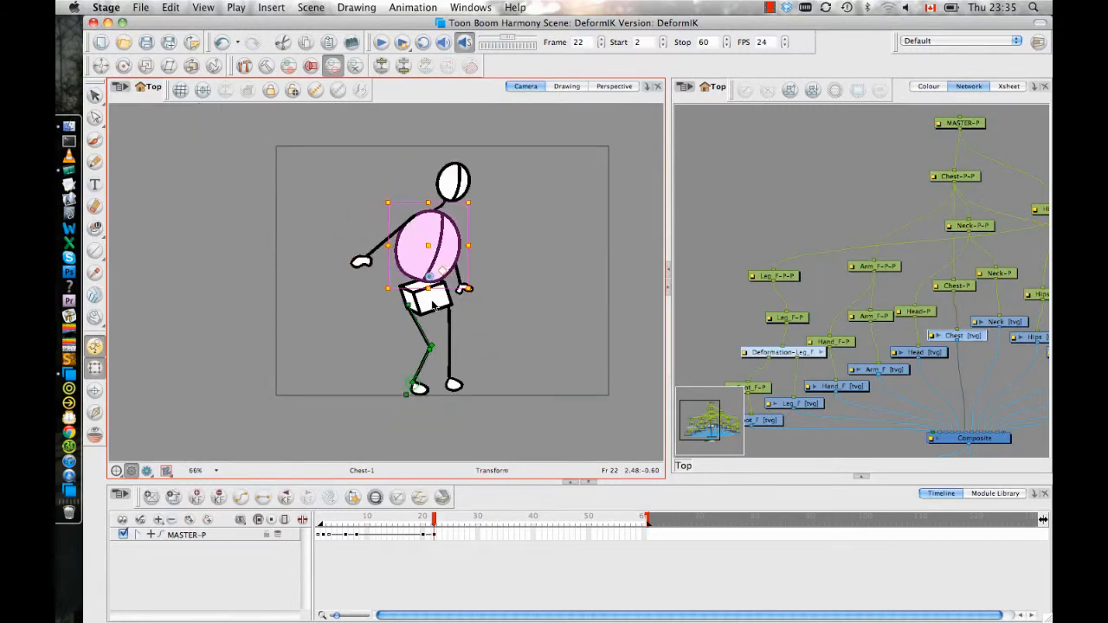
pyautogui.click(433, 305)
pyautogui.press('b')
pyautogui.press('b')
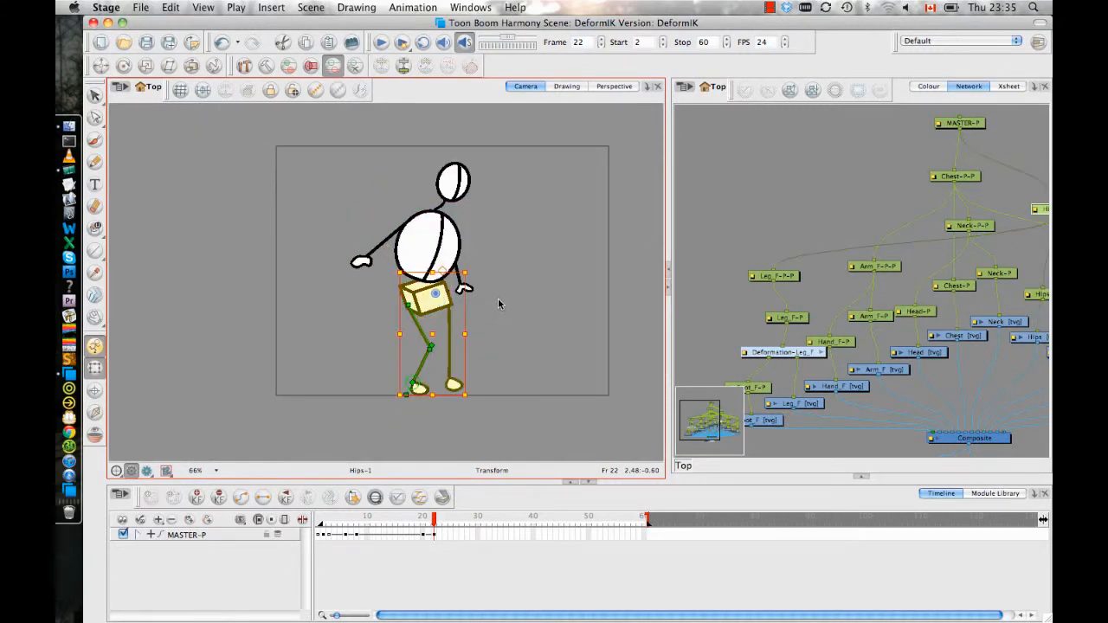
pyautogui.moveTo(472, 395)
pyautogui.mouseDown()
pyautogui.moveTo(456, 399)
pyautogui.moveTo(475, 394)
pyautogui.mouseUp()
pyautogui.press('super+z')
pyautogui.click(500, 310)
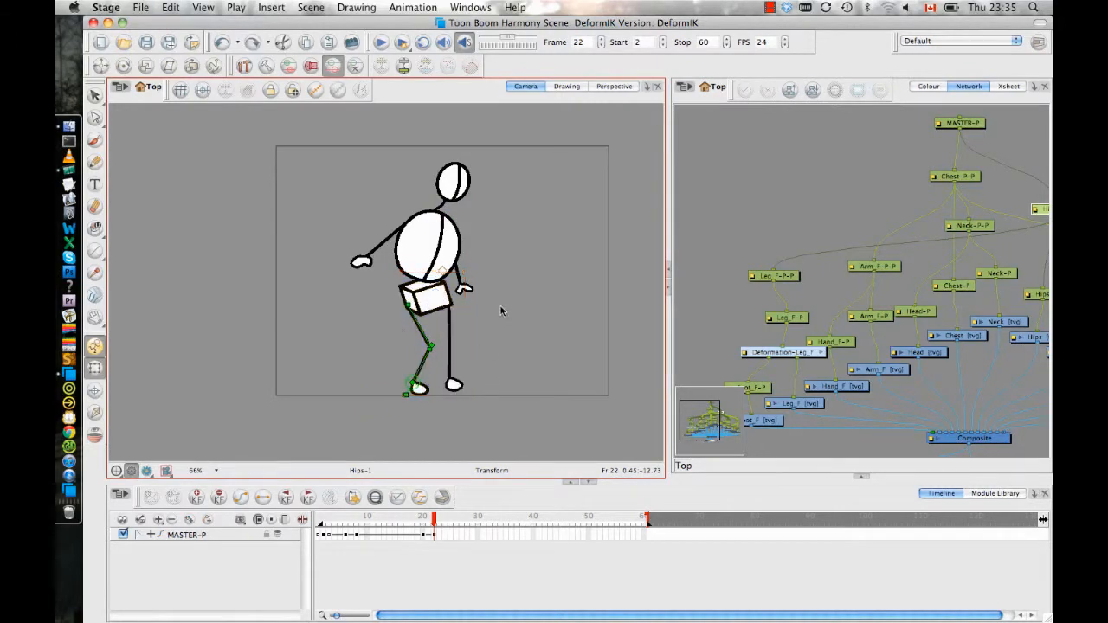
# Select the hips on their own peg, excluding the legs, to check what it controls
pyautogui.click(435, 302)
pyautogui.press('b')
pyautogui.moveTo(462, 322); pyautogui.dragTo(478, 357)
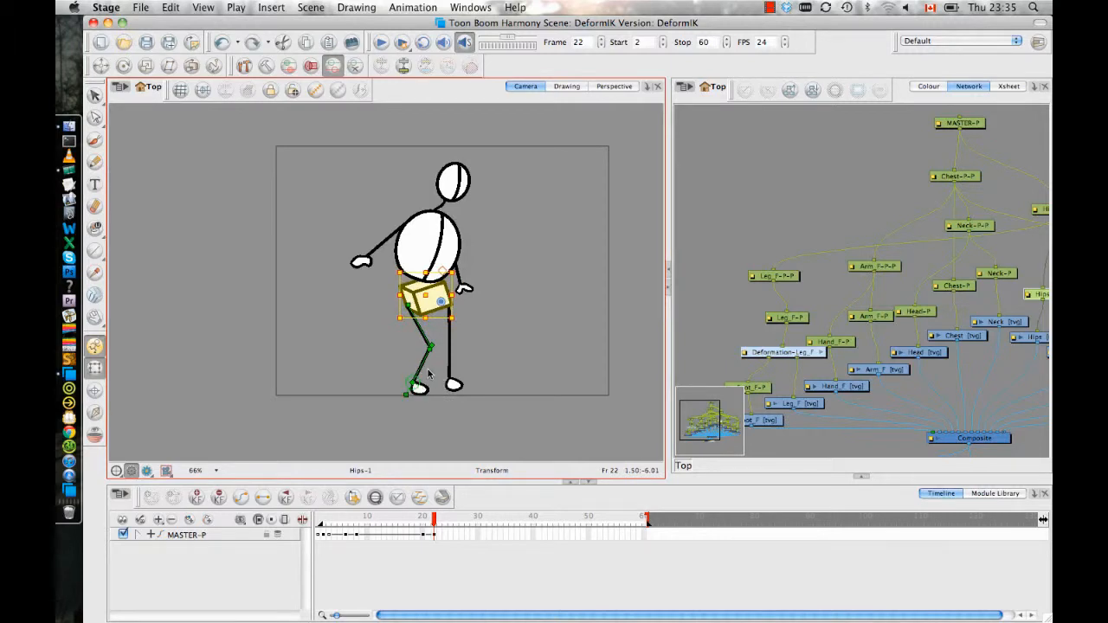
pyautogui.click(429, 373)
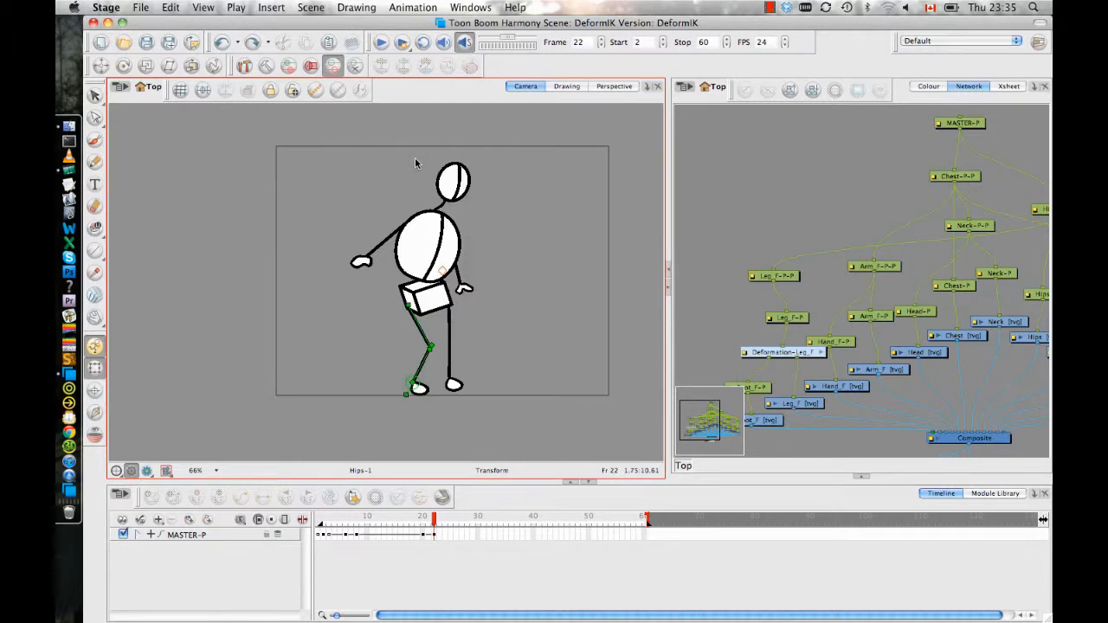
# Try to move the front leg's deformation chain backward off the foot at frame 22, and undo the move
pyautogui.press('space')
pyautogui.moveTo(493, 343); pyautogui.dragTo(523, 294)
pyautogui.press('2')
pyautogui.press('2')
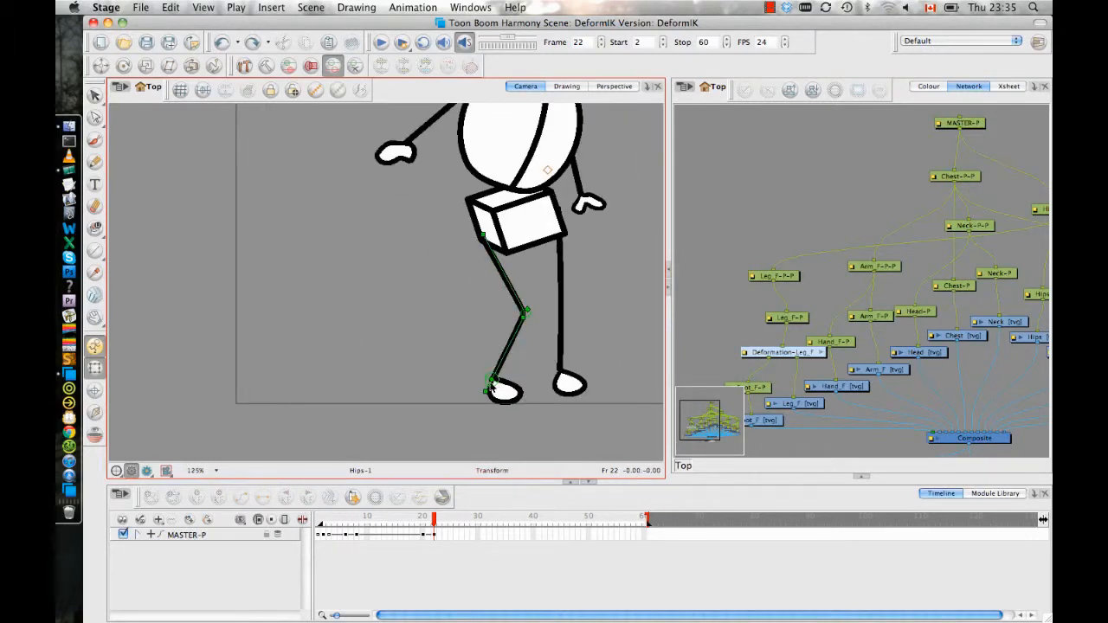
pyautogui.moveTo(490, 389); pyautogui.dragTo(472, 390)
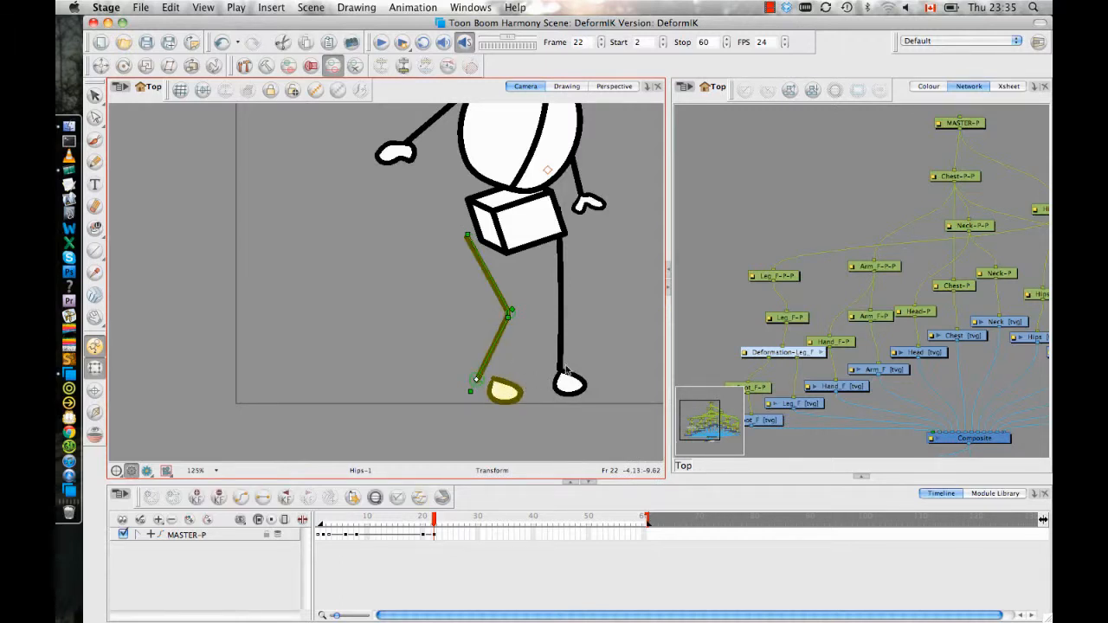
pyautogui.hotkey('ctrl', 'z')
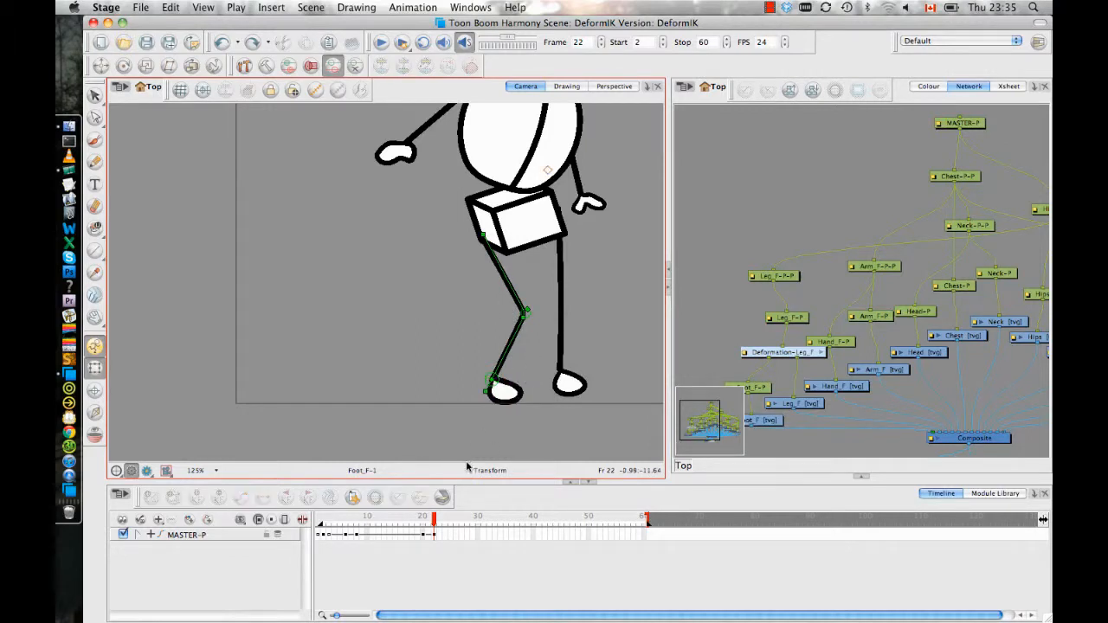
# At frame 3, raise the front leg deformation's top point into the hips so the leg overlaps them, keeping the foot planted
pyautogui.click(421, 523)
pyautogui.moveTo(421, 523)
pyautogui.mouseDown()
pyautogui.moveTo(436, 523)
pyautogui.moveTo(424, 522)
pyautogui.mouseUp()
pyautogui.hotkey('shift', 'm')
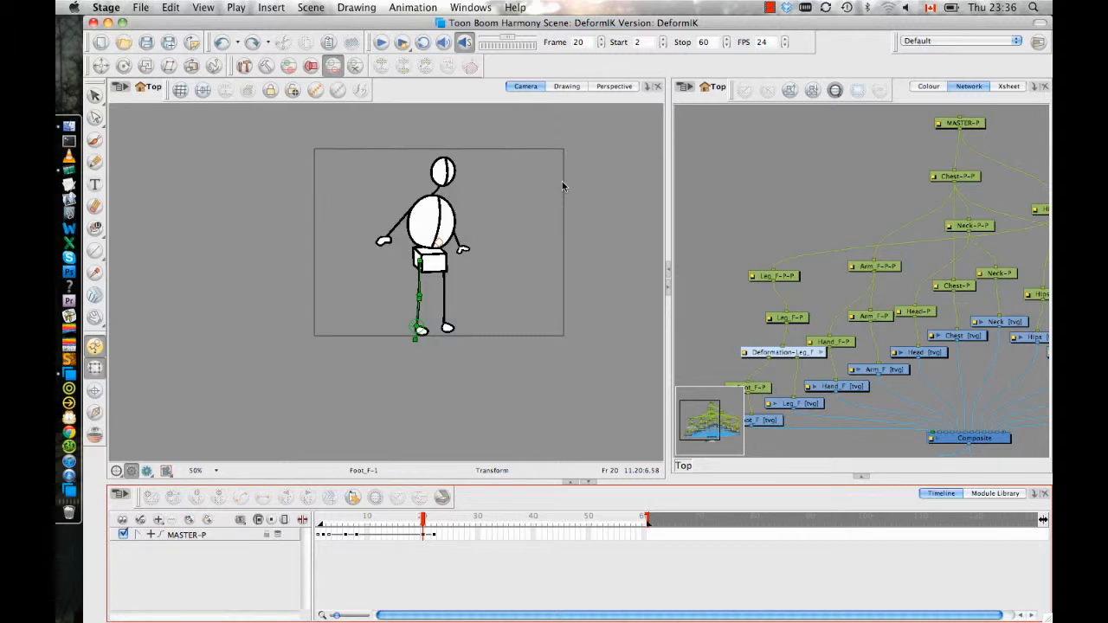
pyautogui.press('2')
pyautogui.press('2')
pyautogui.press('2')
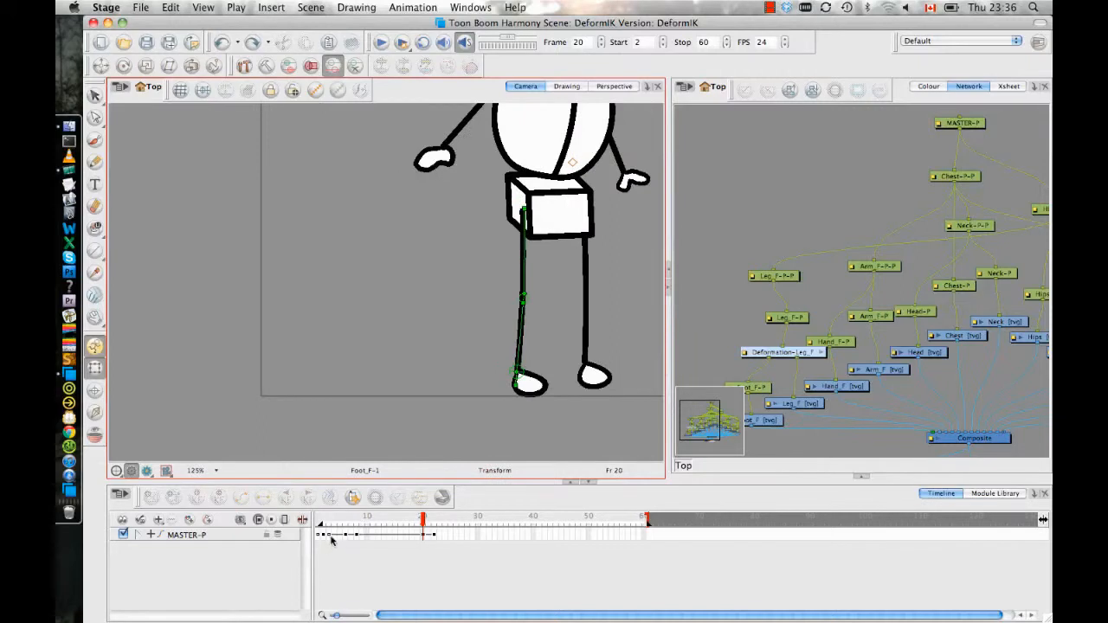
pyautogui.click(331, 535)
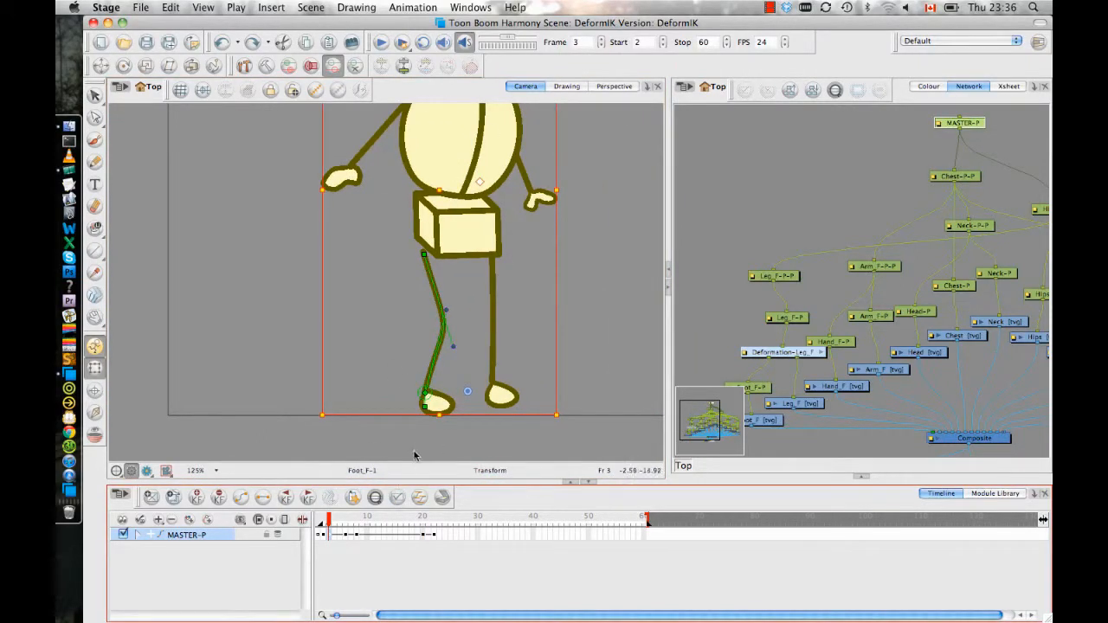
pyautogui.press('F6')
pyautogui.click(314, 262)
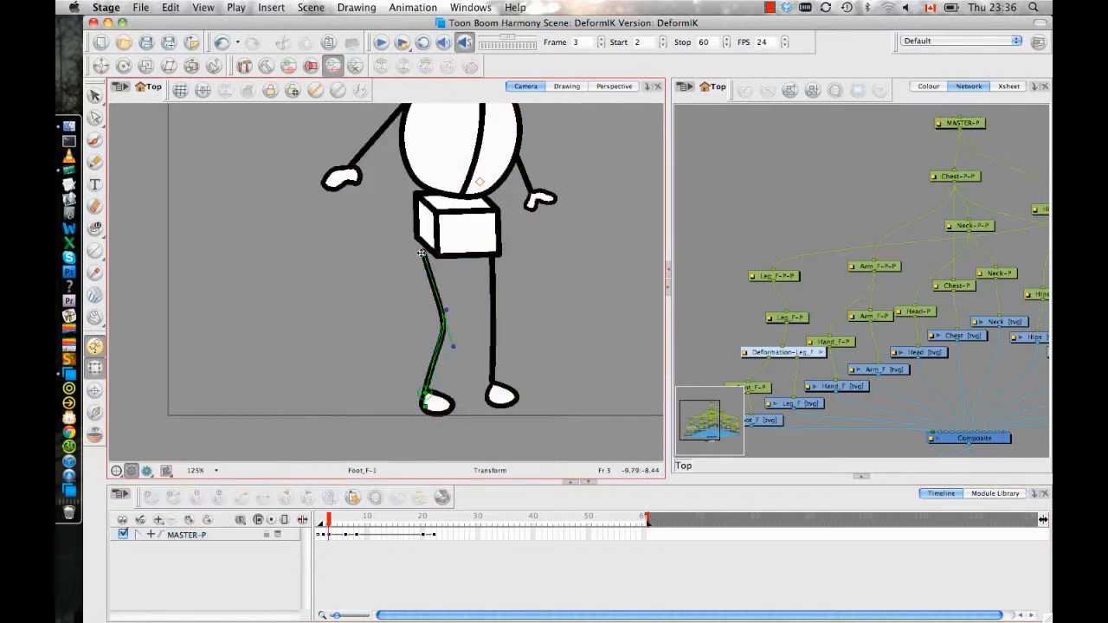
pyautogui.moveTo(422, 253); pyautogui.dragTo(423, 227)
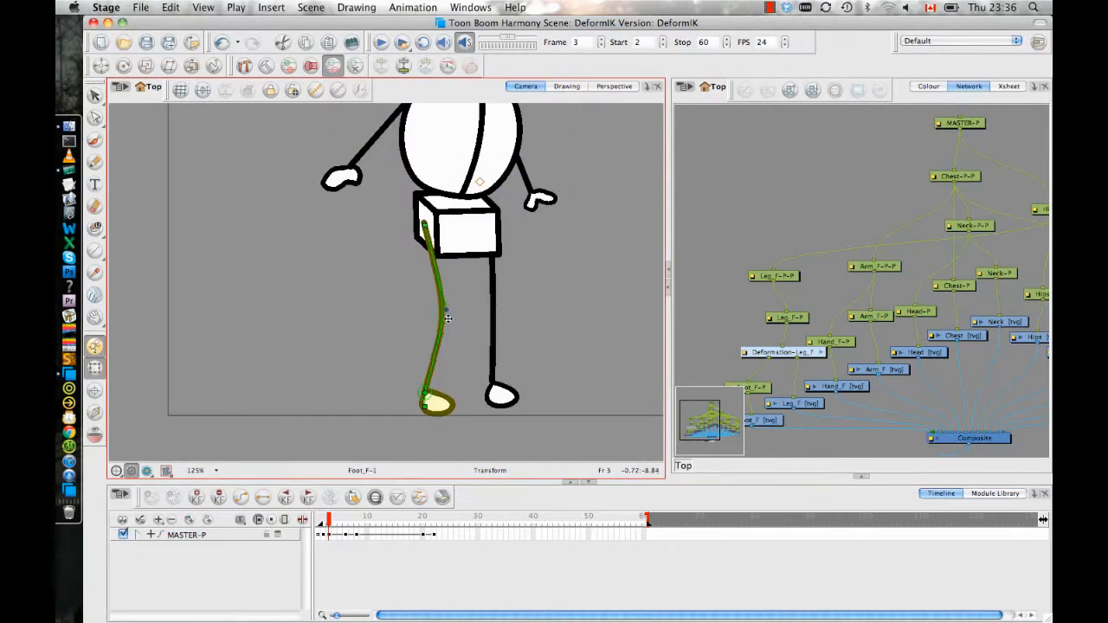
# Copy the rig's keyframe pose from frame 3 and paste it at frame 25
pyautogui.click(329, 534)
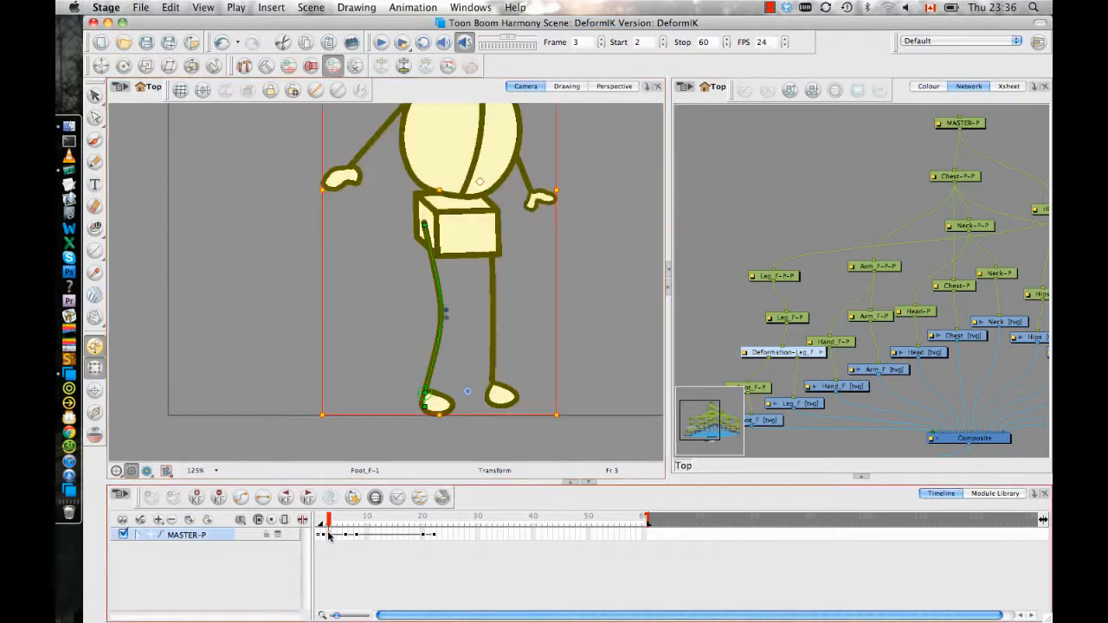
pyautogui.click(451, 535)
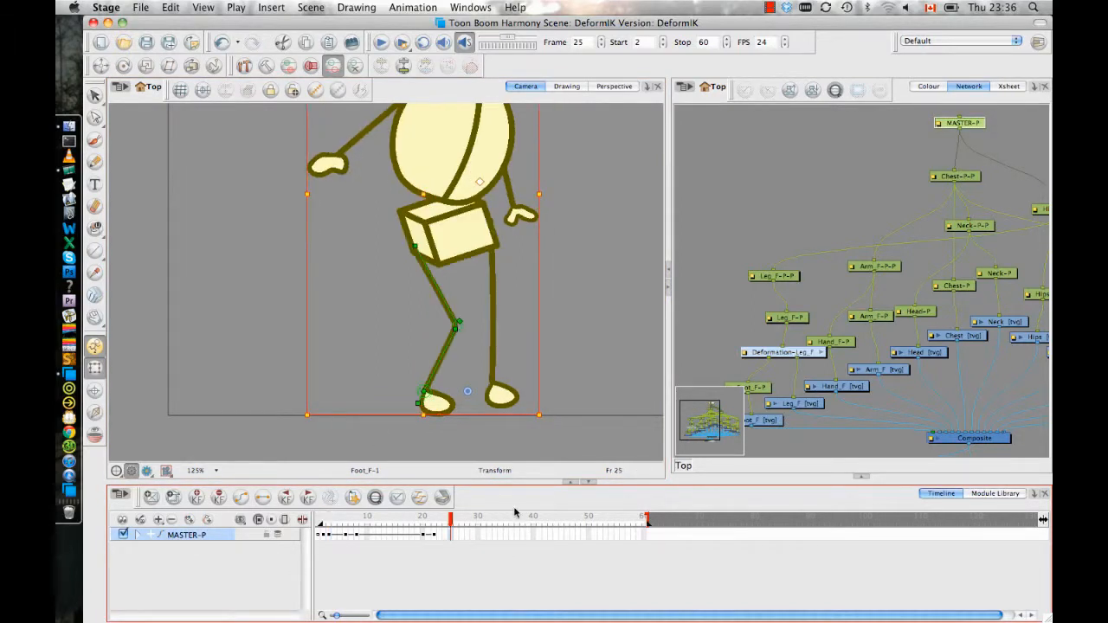
pyautogui.click(524, 270)
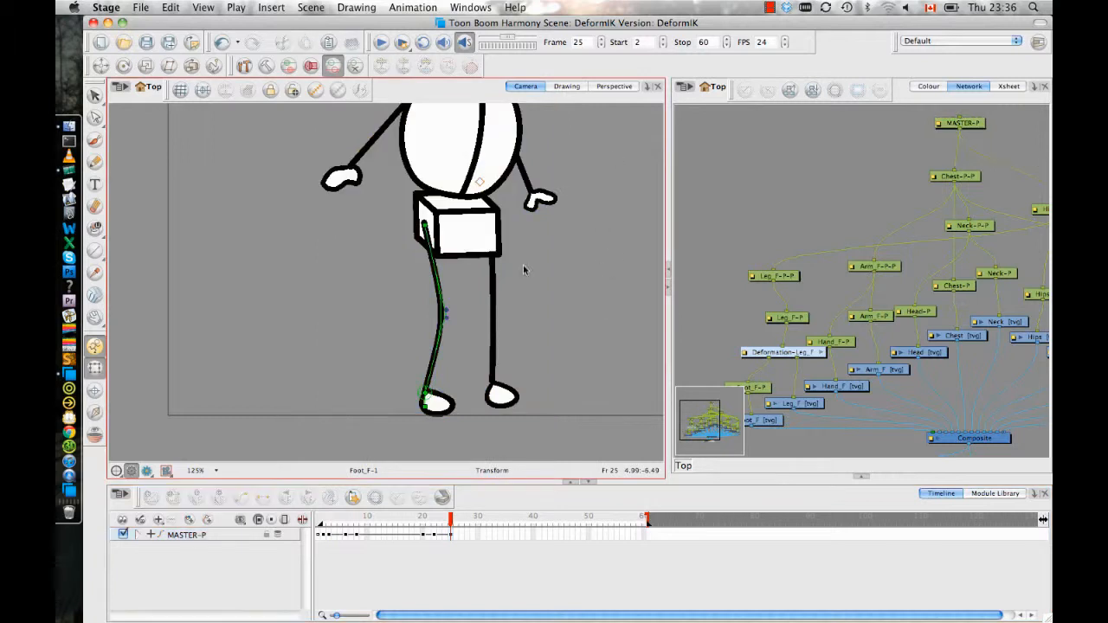
pyautogui.moveTo(457, 363); pyautogui.dragTo(428, 374)
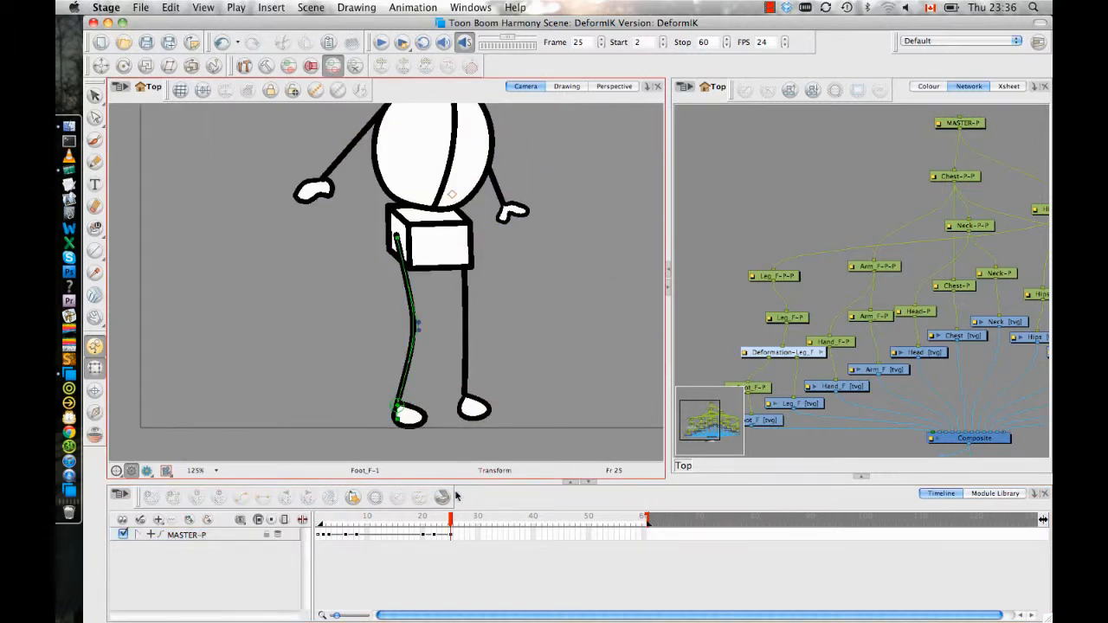
# At frame 27, lower the front leg deformation's top point and bend the knee forward, keeping the foot planted
pyautogui.click(460, 519)
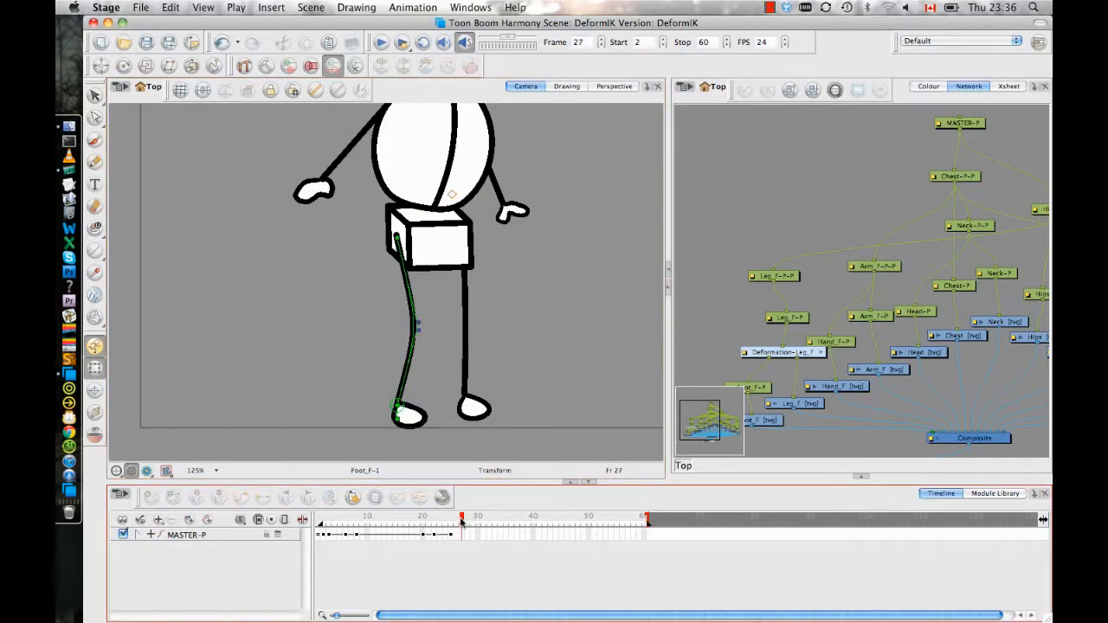
pyautogui.click(428, 333)
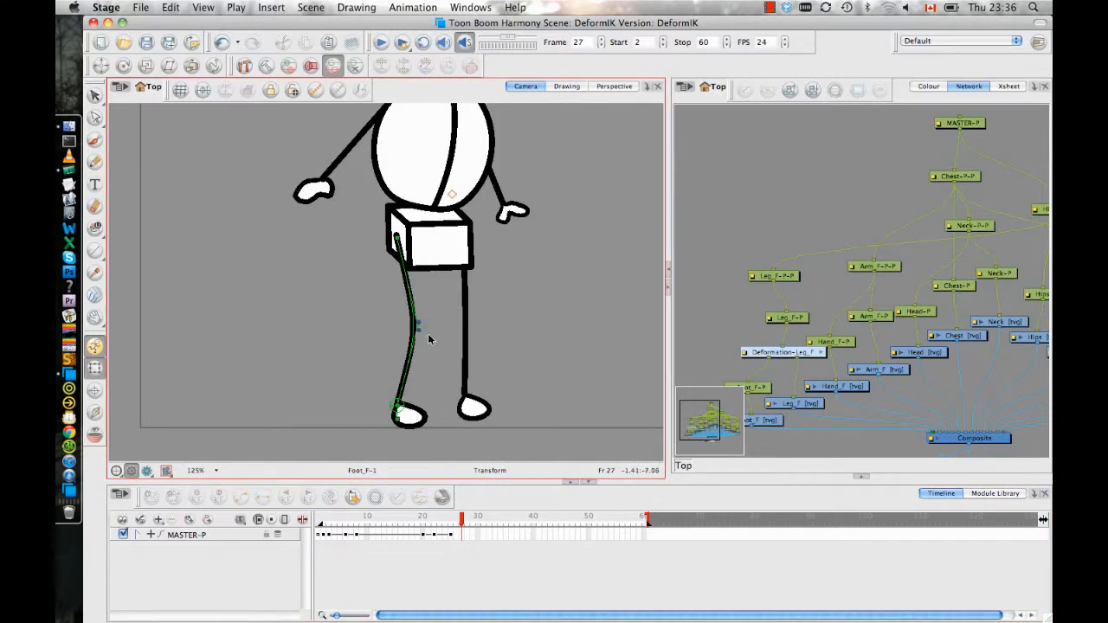
pyautogui.click(426, 343)
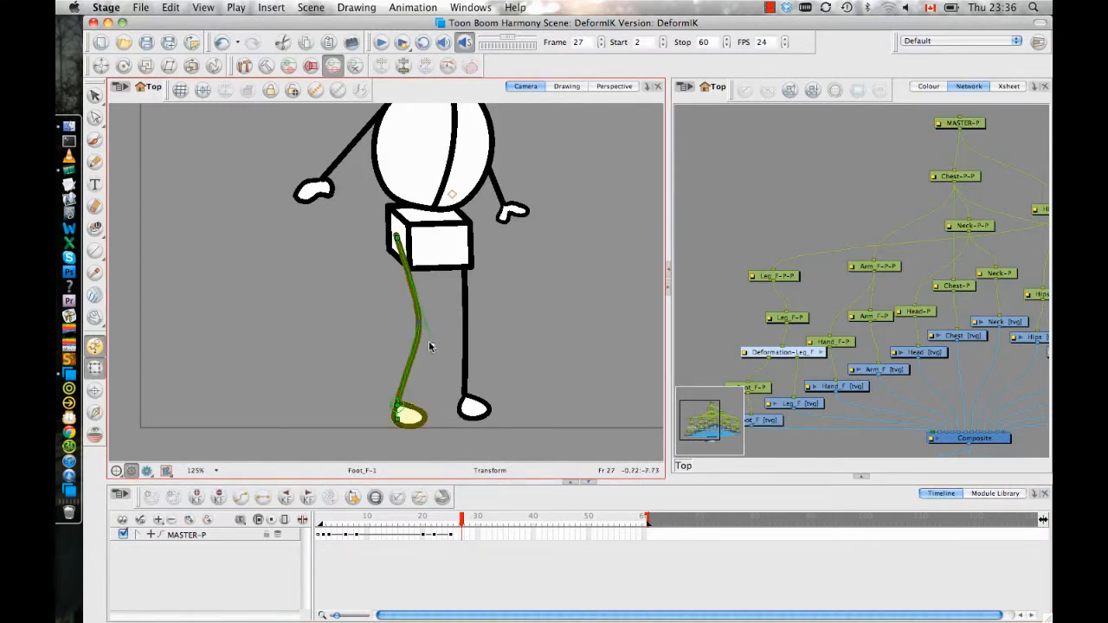
pyautogui.moveTo(395, 237); pyautogui.dragTo(428, 342)
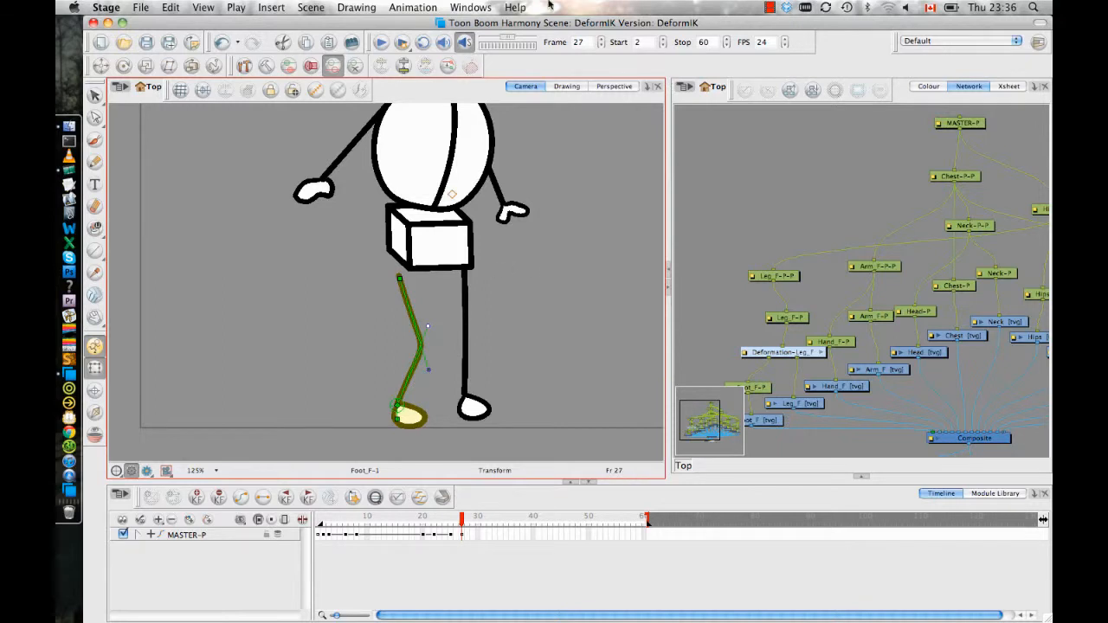
# At frame 27, tilt and lower the hips on their own peg, and tuck the front leg's top point inside them
pyautogui.click(438, 251)
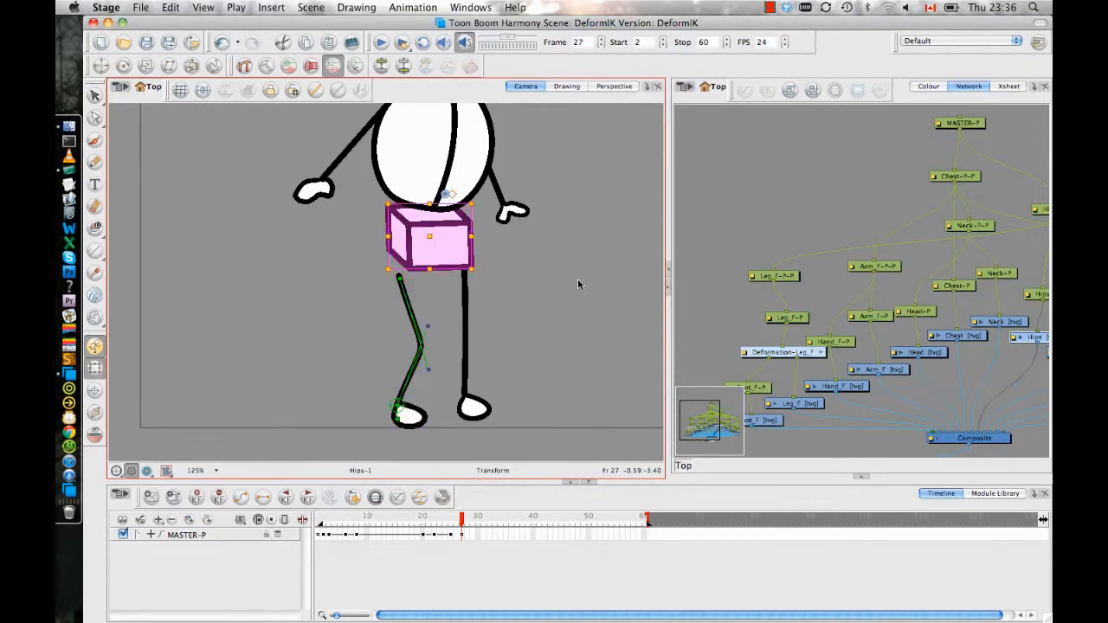
pyautogui.click(475, 243)
pyautogui.moveTo(376, 195); pyautogui.dragTo(405, 224)
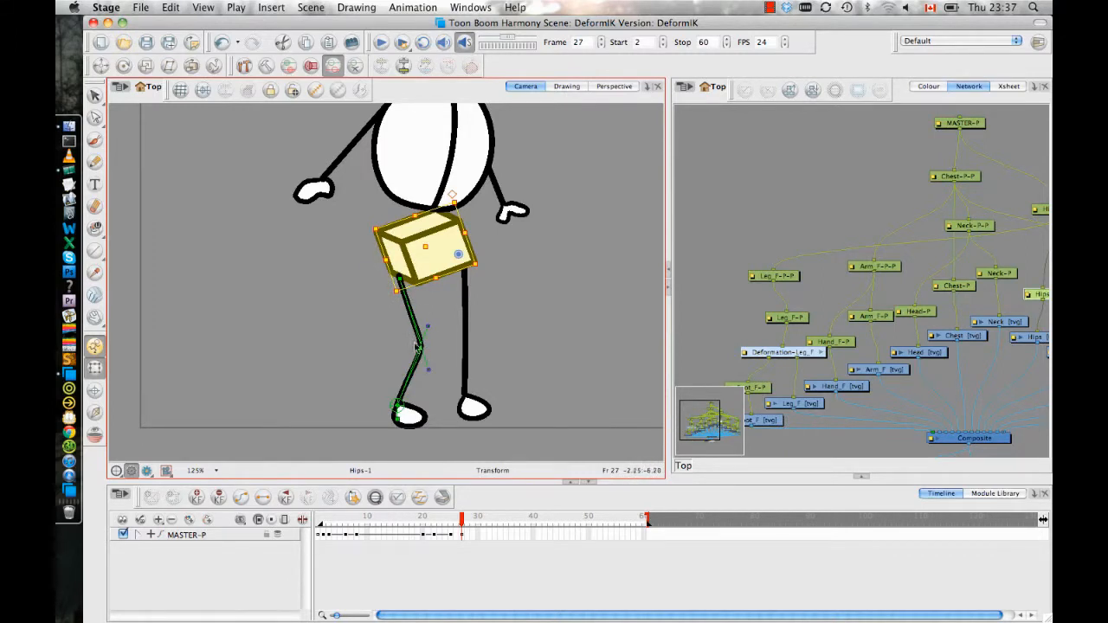
pyautogui.click(401, 284)
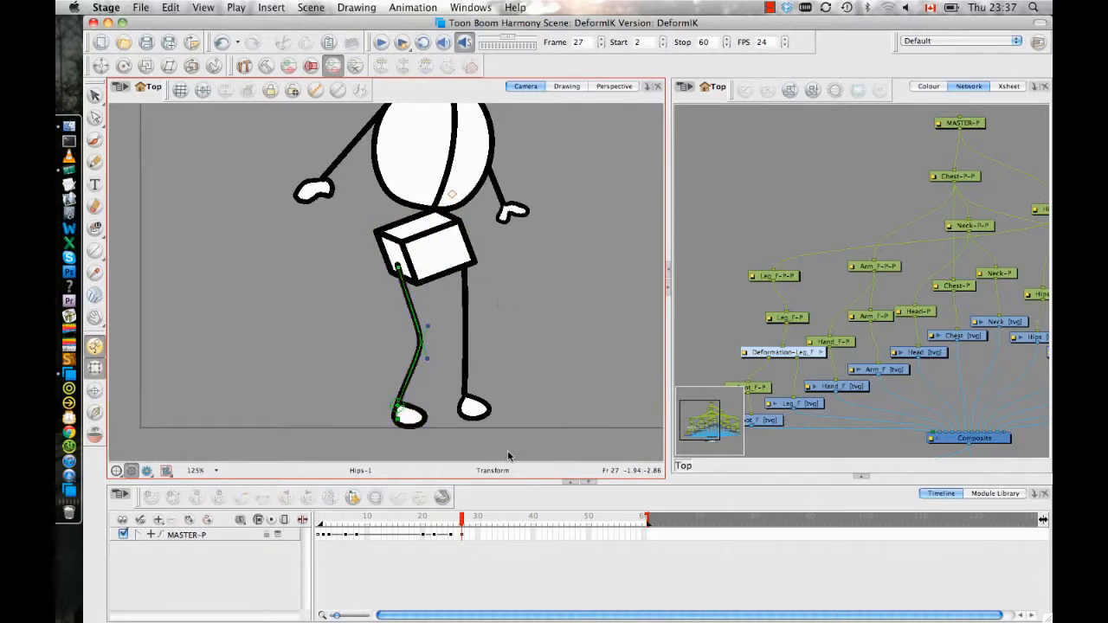
# At frame 27, lower and slightly rotate the whole upper body from the Chest-P-P peg so it rests on the hips
pyautogui.click(440, 183)
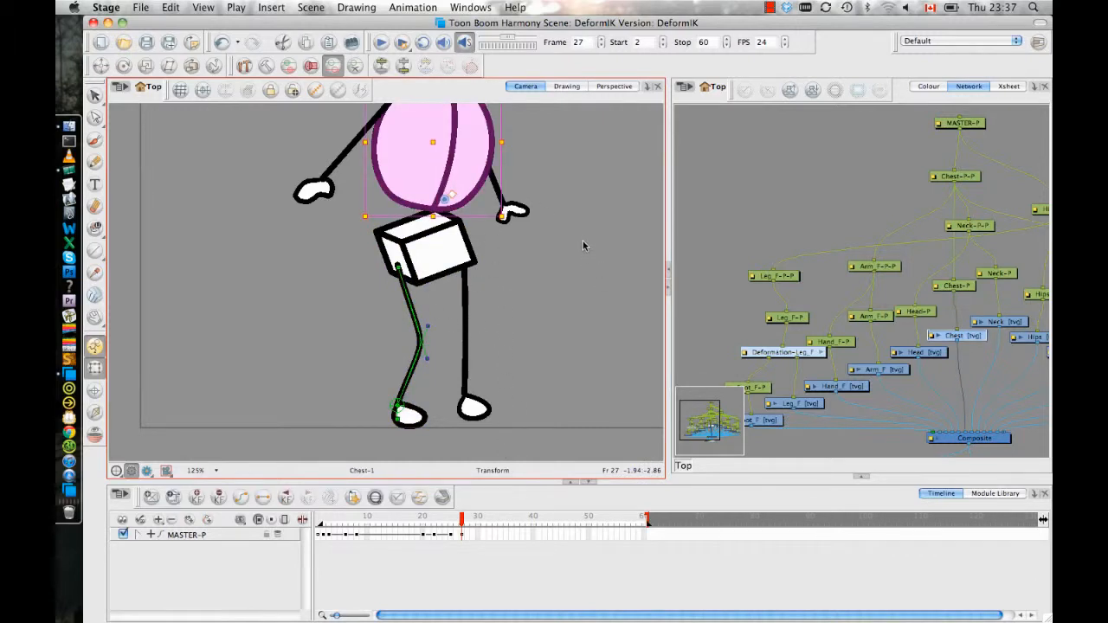
pyautogui.press('b')
pyautogui.press('b')
pyautogui.click(546, 247)
pyautogui.click(456, 165)
pyautogui.press('b')
pyautogui.moveTo(458, 164); pyautogui.dragTo(452, 174)
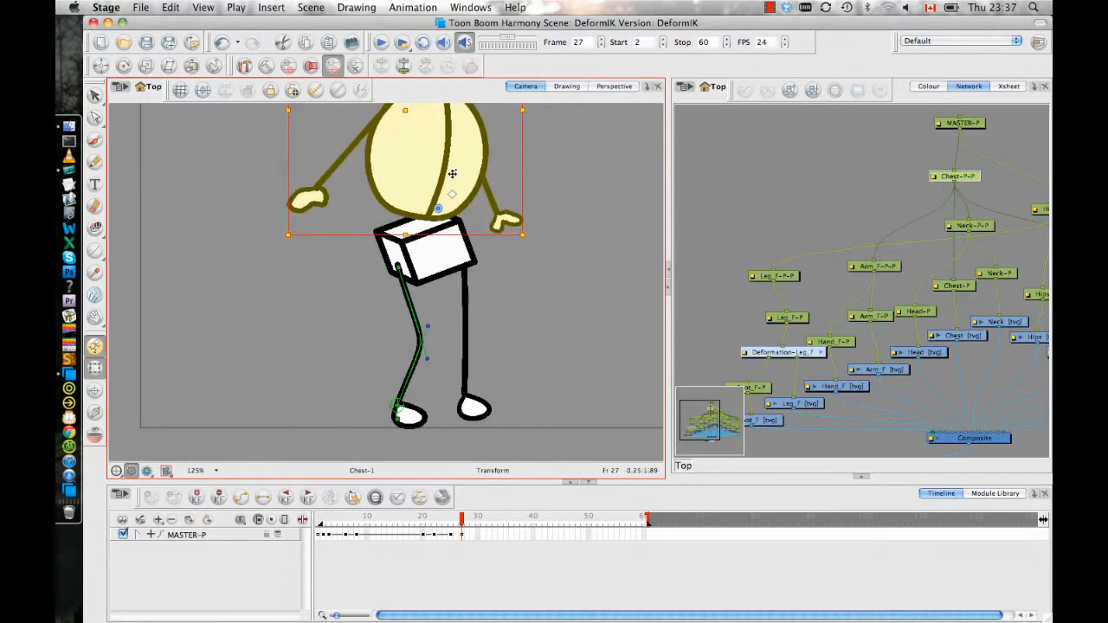
pyautogui.moveTo(532, 238); pyautogui.dragTo(530, 246)
pyautogui.click(517, 326)
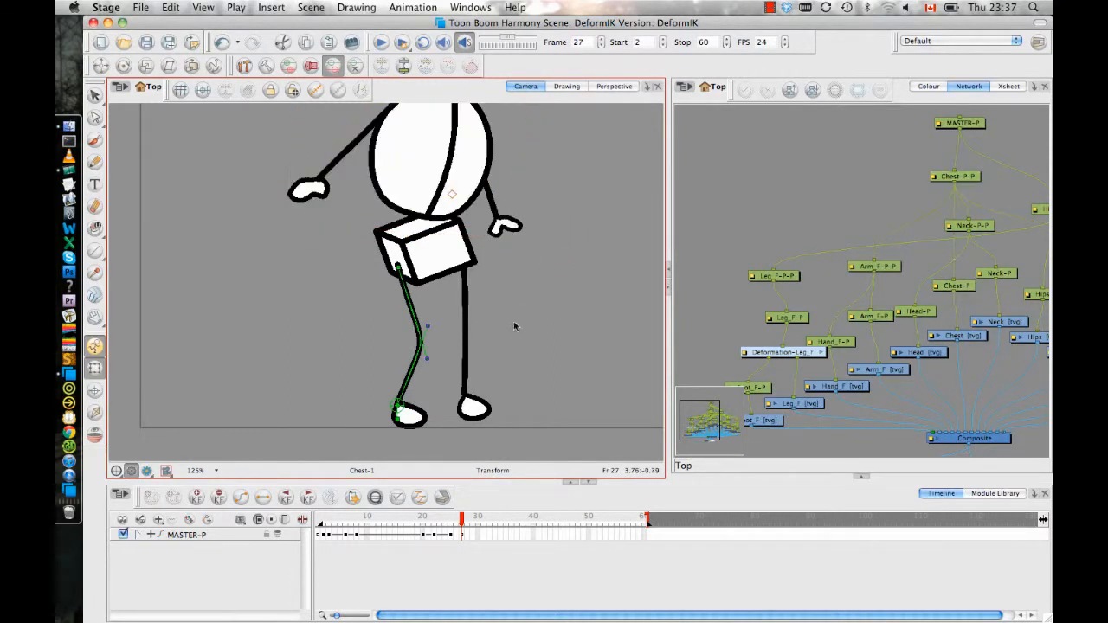
# Examine the full-body motion between frames 23 and 27 to compare the leg, hips and chest poses
pyautogui.moveTo(459, 523)
pyautogui.mouseDown()
pyautogui.moveTo(414, 526)
pyautogui.moveTo(445, 528)
pyautogui.mouseUp()
pyautogui.scroll(-4, 517, 277)
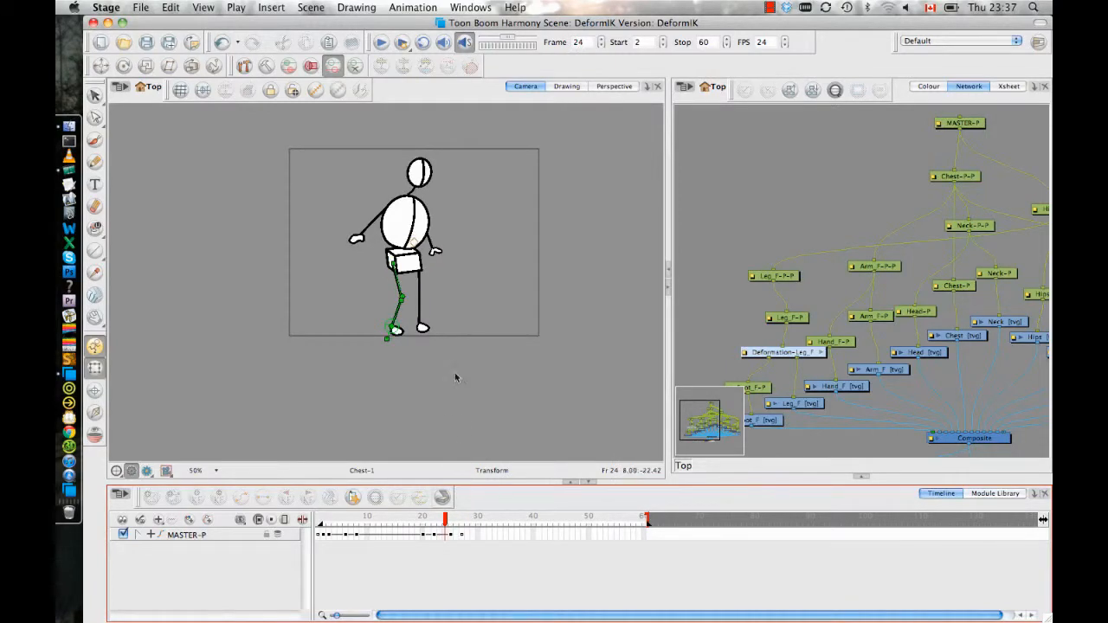
pyautogui.moveTo(455, 372); pyautogui.dragTo(449, 397)
pyautogui.press('2')
pyautogui.press('2')
pyautogui.press('2')
pyautogui.press('1')
pyautogui.press('1')
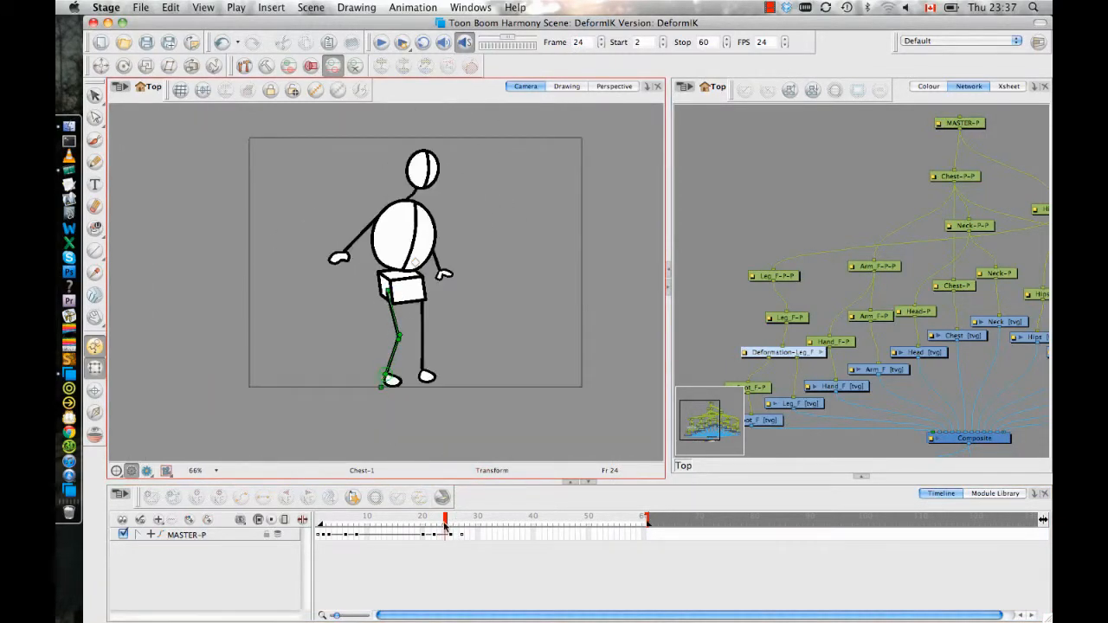
pyautogui.moveTo(446, 528)
pyautogui.mouseDown()
pyautogui.moveTo(410, 528)
pyautogui.moveTo(476, 526)
pyautogui.moveTo(420, 526)
pyautogui.moveTo(461, 527)
pyautogui.mouseUp()
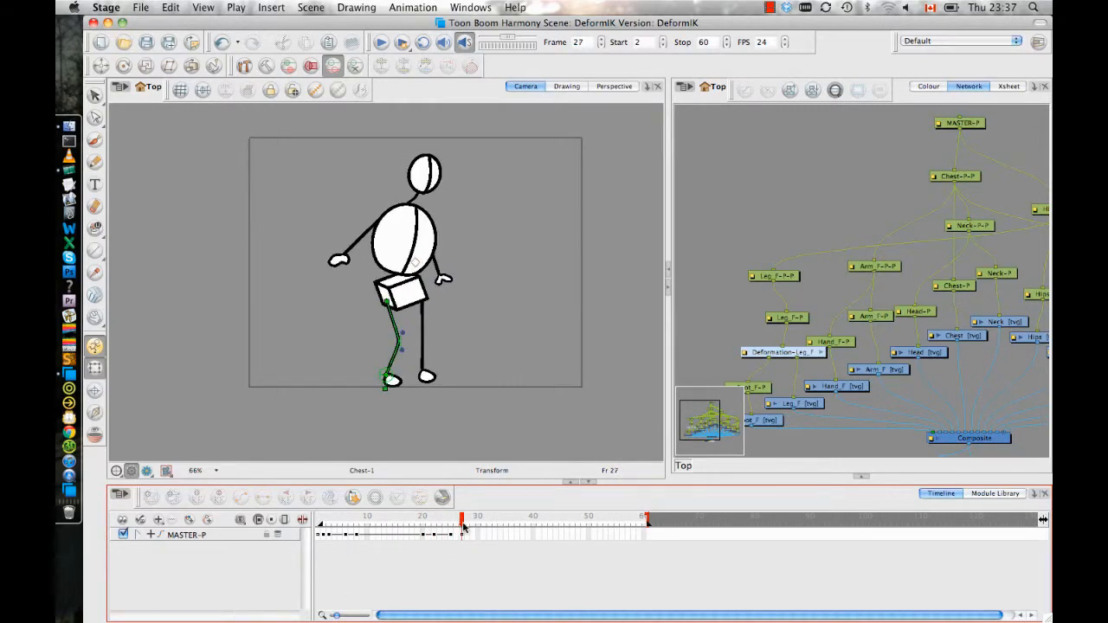
pyautogui.moveTo(461, 526); pyautogui.dragTo(440, 534)
# Hide the deformation controls and examine the front leg and planted foot up close between frames 23 and 25
pyautogui.click(338, 90)
pyautogui.press('space')
pyautogui.moveTo(450, 339); pyautogui.dragTo(454, 329)
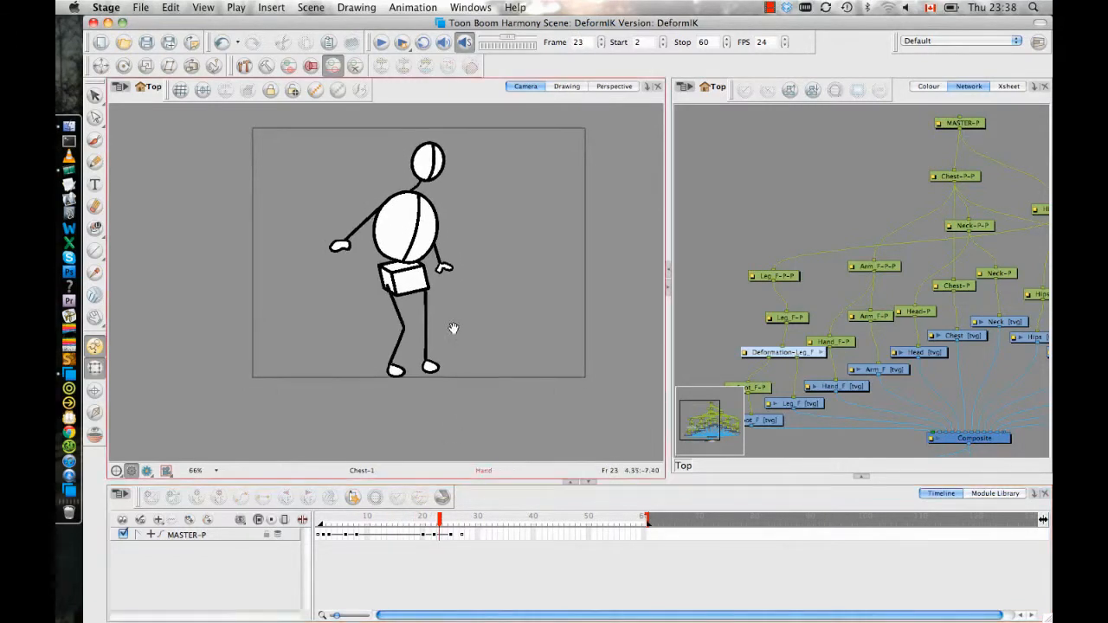
pyautogui.scroll(7, 454, 329)
pyautogui.press('space')
pyautogui.moveTo(492, 398); pyautogui.dragTo(418, 237)
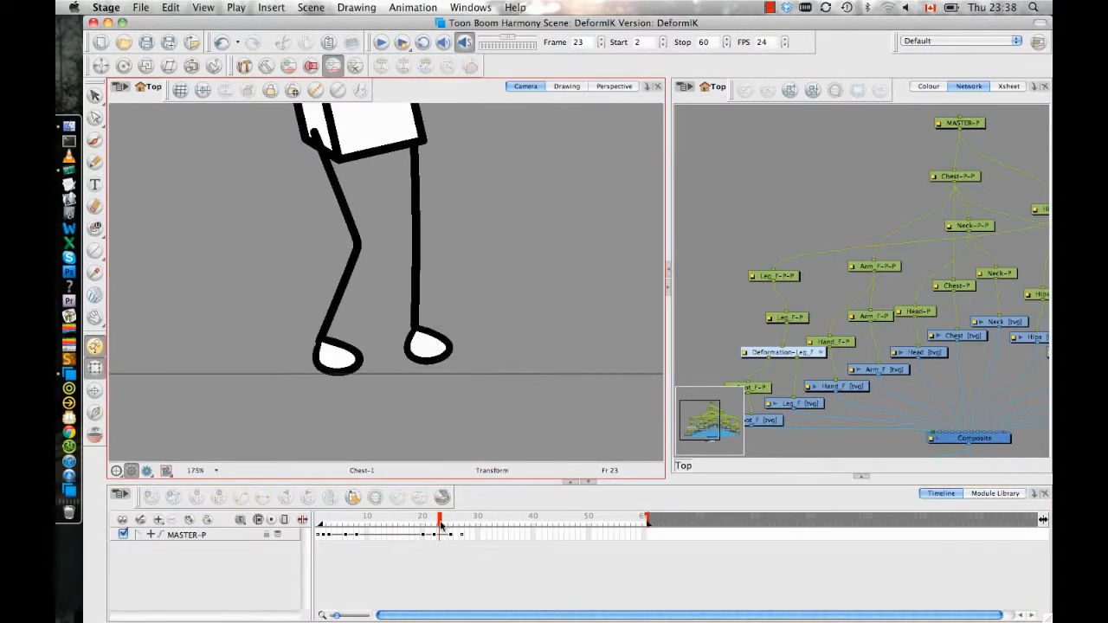
pyautogui.moveTo(440, 526)
pyautogui.mouseDown()
pyautogui.moveTo(471, 530)
pyautogui.moveTo(406, 537)
pyautogui.moveTo(451, 534)
pyautogui.mouseUp()
pyautogui.scroll(-5, 488, 249)
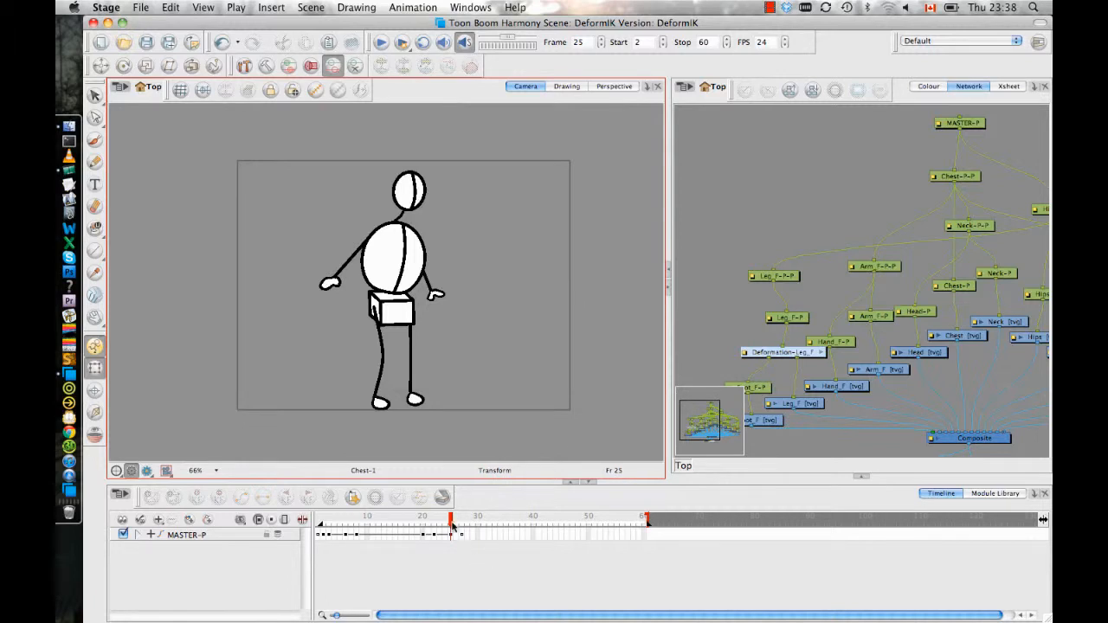
# Return to frame 1 and widen the node network view to expose the peg hierarchy of both legs and arms
pyautogui.moveTo(453, 532); pyautogui.dragTo(327, 535)
pyautogui.moveTo(317, 496); pyautogui.dragTo(317, 493)
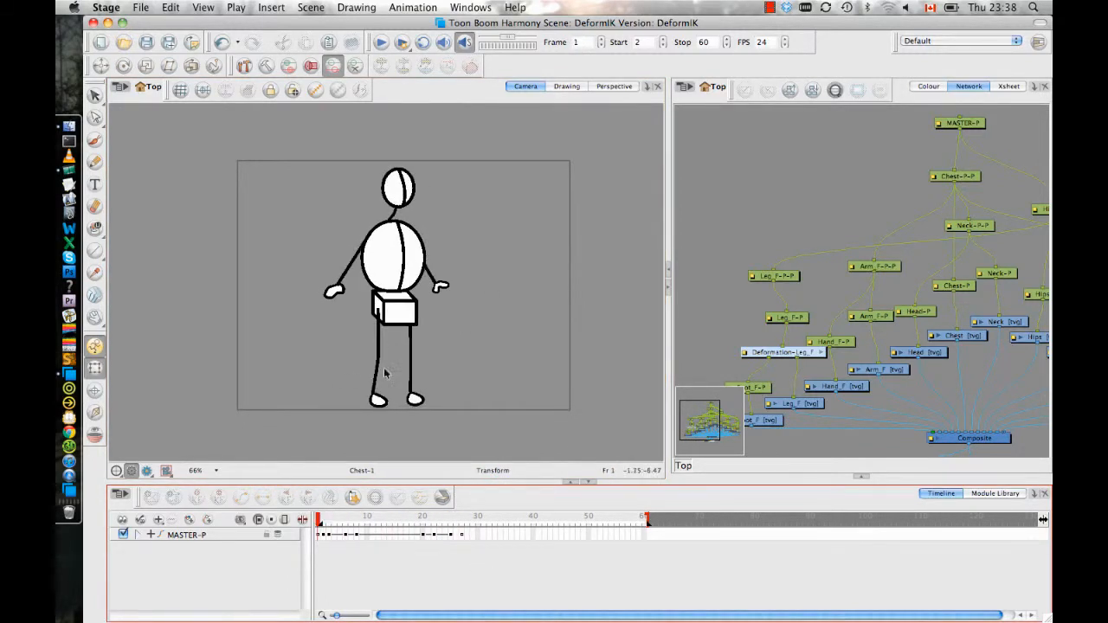
pyautogui.moveTo(524, 277); pyautogui.dragTo(462, 274)
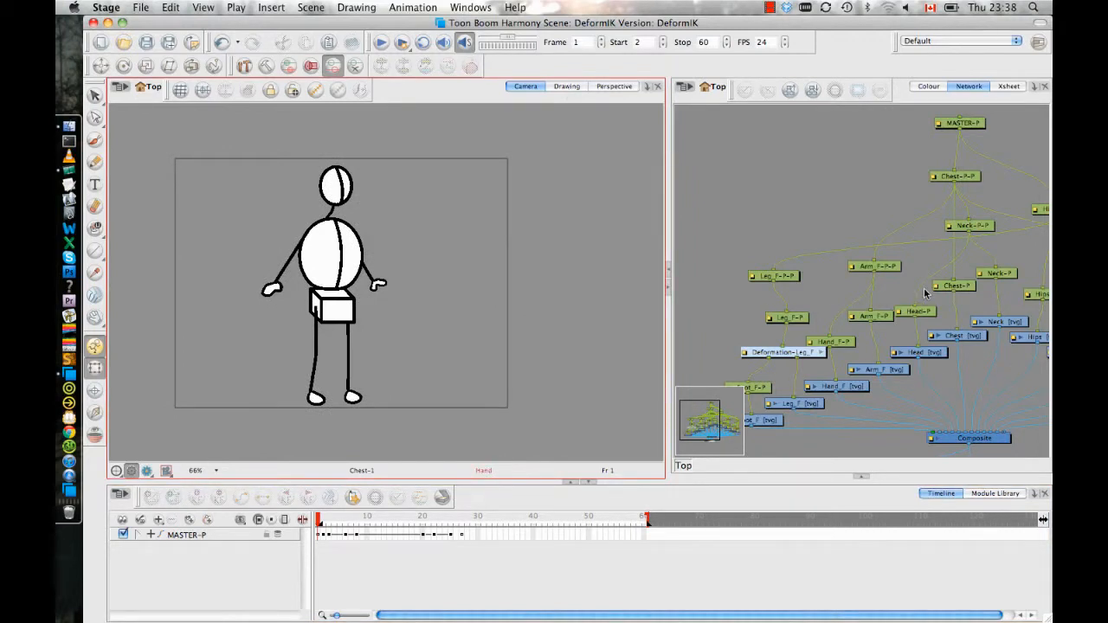
pyautogui.moveTo(924, 294); pyautogui.dragTo(853, 249)
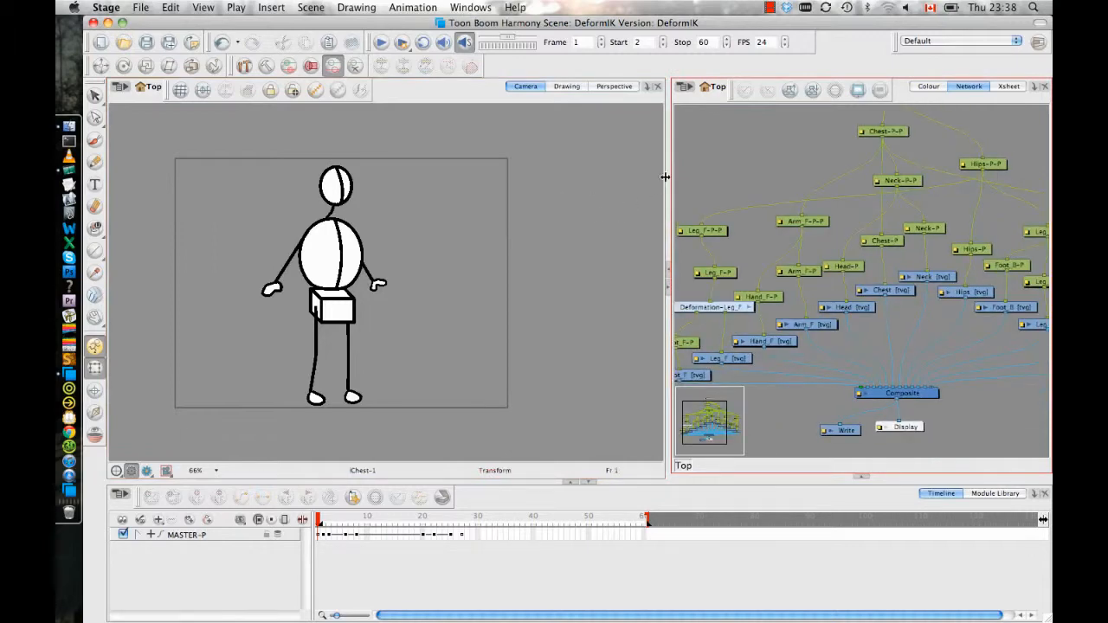
pyautogui.moveTo(665, 173); pyautogui.dragTo(539, 178)
pyautogui.moveTo(870, 326); pyautogui.dragTo(777, 318)
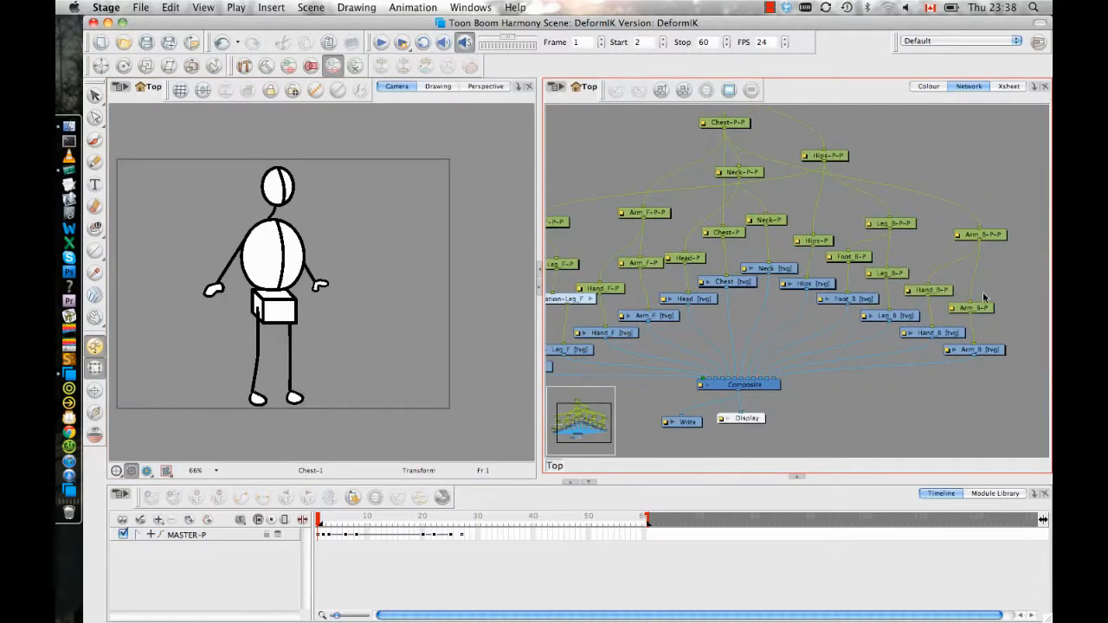
pyautogui.moveTo(829, 286); pyautogui.dragTo(950, 290)
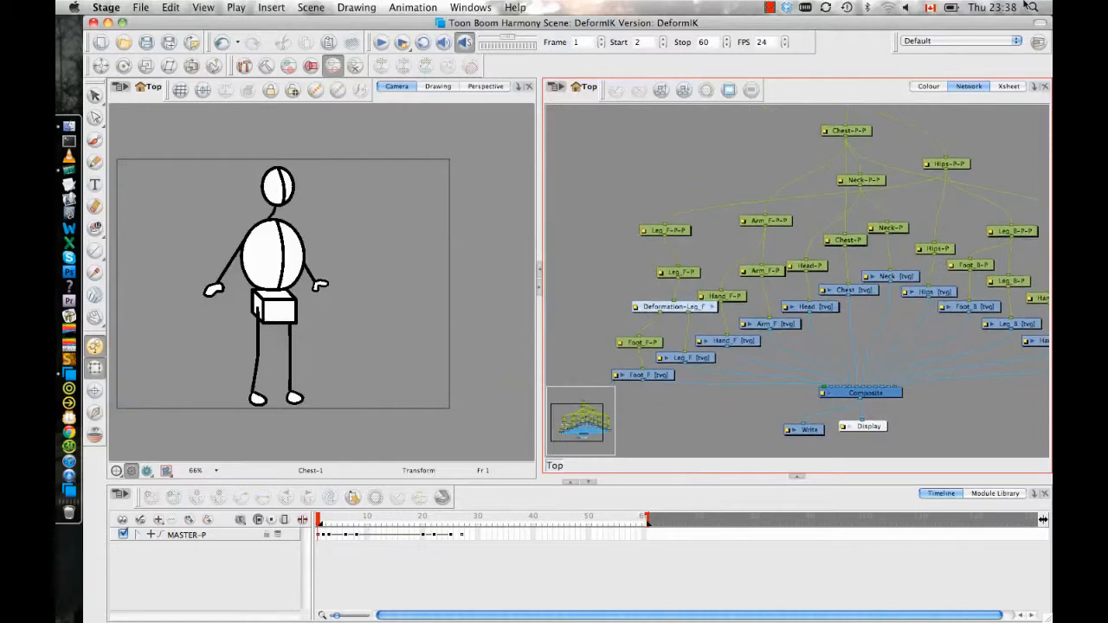
# Delete the front leg's extra parent peg, Leg_F-P-P, above Leg_F-P in the network
pyautogui.moveTo(684, 228); pyautogui.dragTo(686, 211)
pyautogui.press('2')
pyautogui.moveTo(708, 288); pyautogui.dragTo(684, 280)
pyautogui.click(681, 287)
pyautogui.moveTo(678, 218); pyautogui.dragTo(638, 185)
pyautogui.press('Delete')
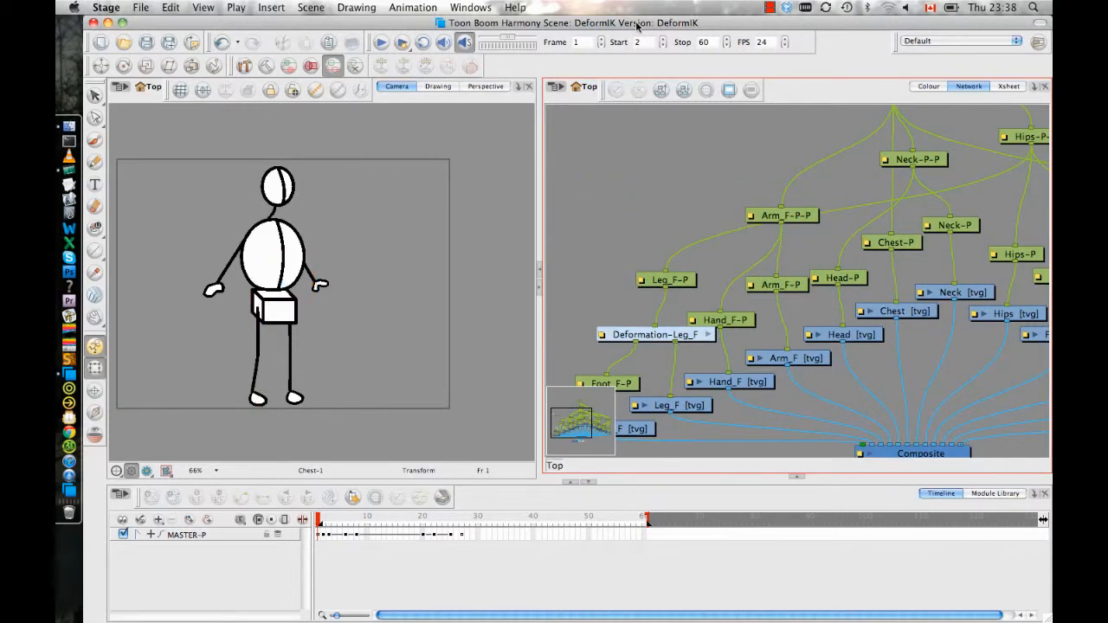
# Examine the Hips-P-P peg's connections to the hips and back leg in the network, and select the hips drawing
pyautogui.scroll(-3, 771, 291)
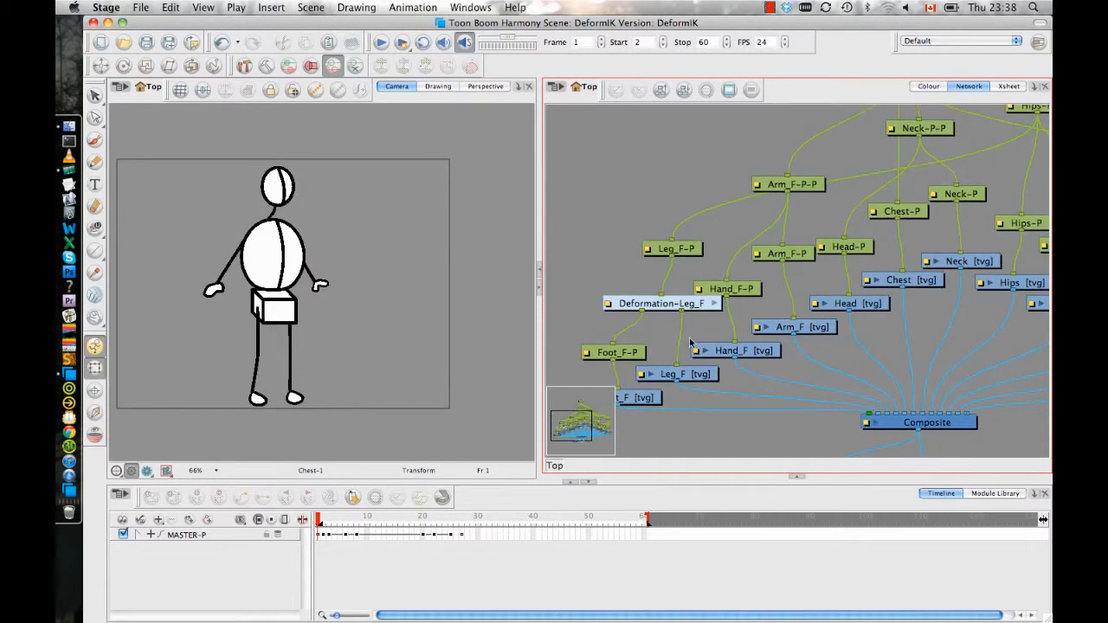
pyautogui.scroll(-1, 589, 347)
pyautogui.hscroll(10, 581, 347)
pyautogui.scroll(4, 582, 346)
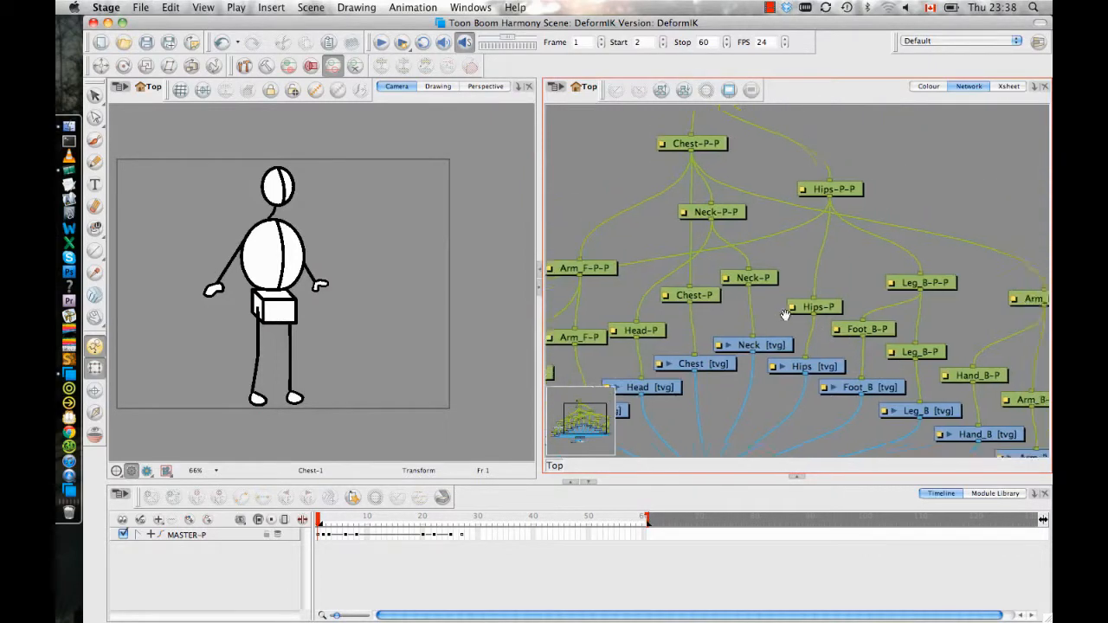
pyautogui.click(809, 174)
pyautogui.scroll(-3, 779, 191)
pyautogui.hscroll(5, 762, 182)
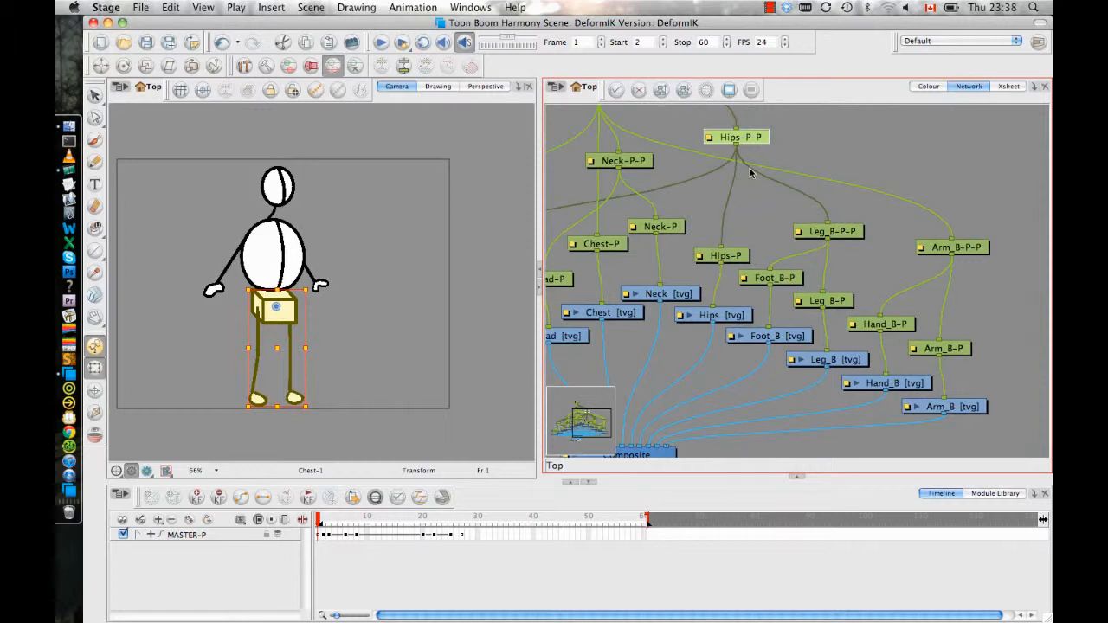
pyautogui.click(723, 316)
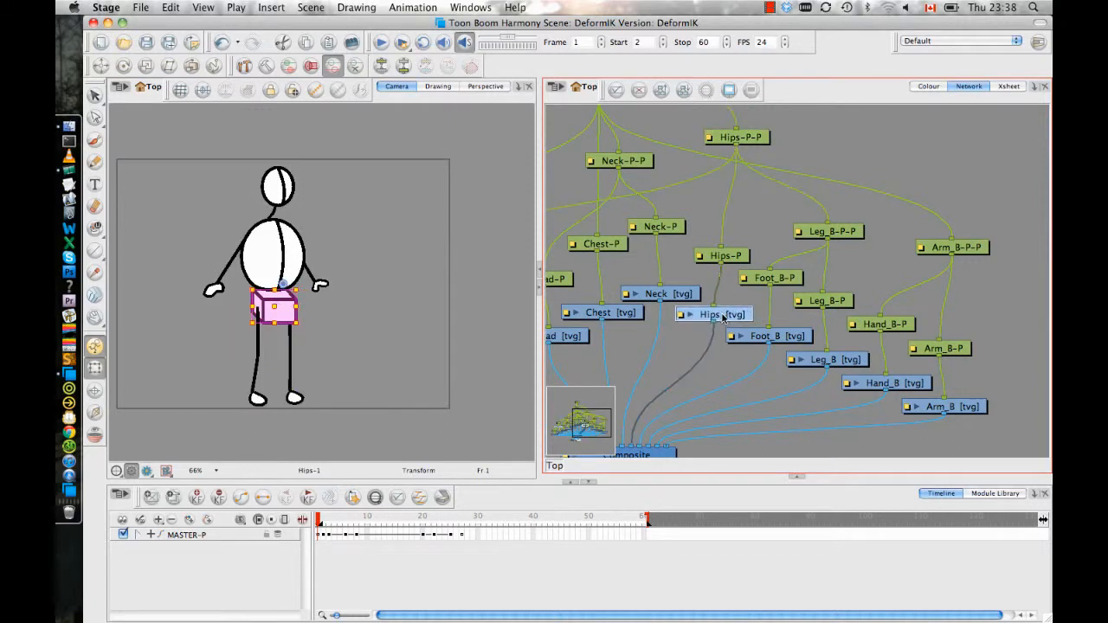
# Try transforming the hips alone through Hips-P and rotating the hips and legs together through Hips-P-P, undoing both tests
pyautogui.click(733, 254)
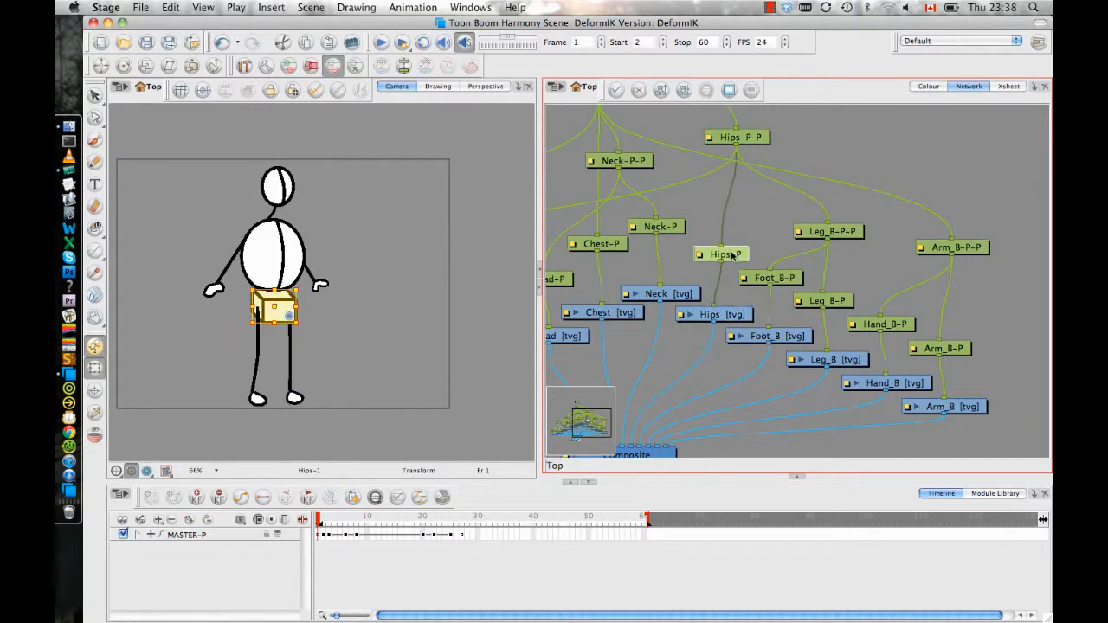
pyautogui.moveTo(246, 274); pyautogui.dragTo(332, 216)
pyautogui.hotkey('ctrl', 'z')
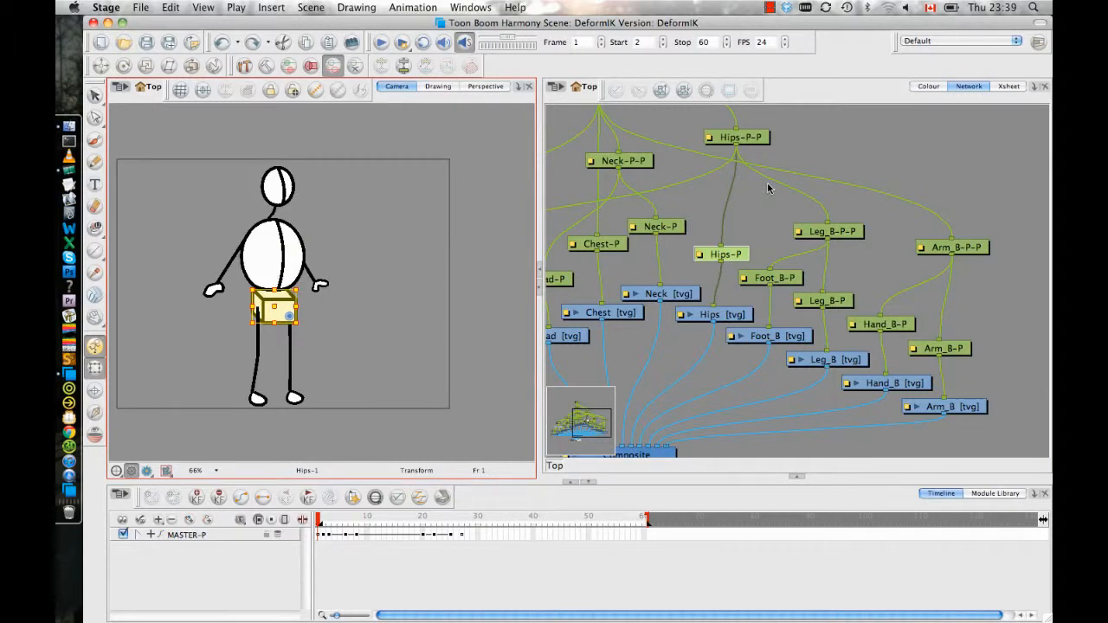
pyautogui.click(745, 140)
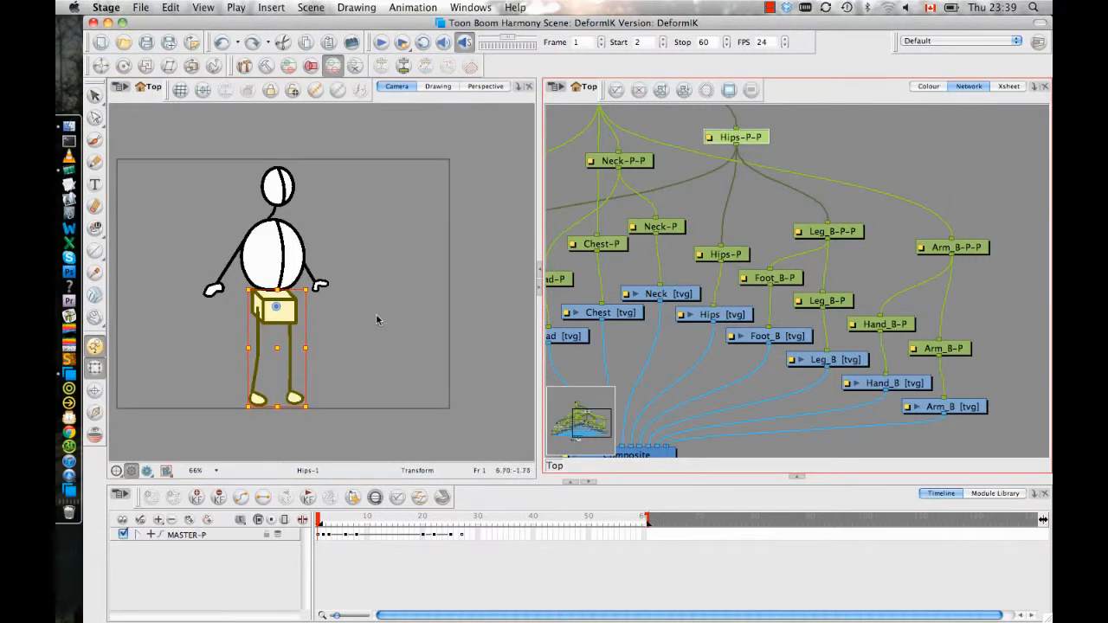
pyautogui.moveTo(310, 411); pyautogui.dragTo(373, 346)
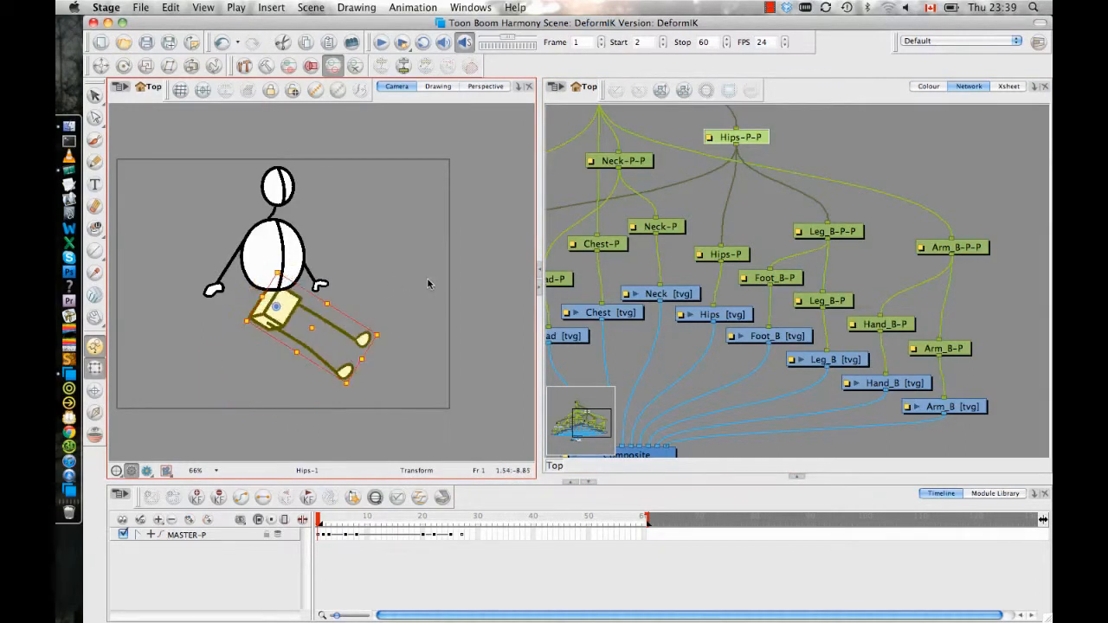
pyautogui.hotkey('ctrl', 'z')
# Examine which body parts the MASTER-P, Chest-P-P and Hips-P-P pegs each control by selecting them in turn
pyautogui.click(864, 176)
pyautogui.moveTo(843, 187); pyautogui.dragTo(910, 304)
pyautogui.click(834, 278)
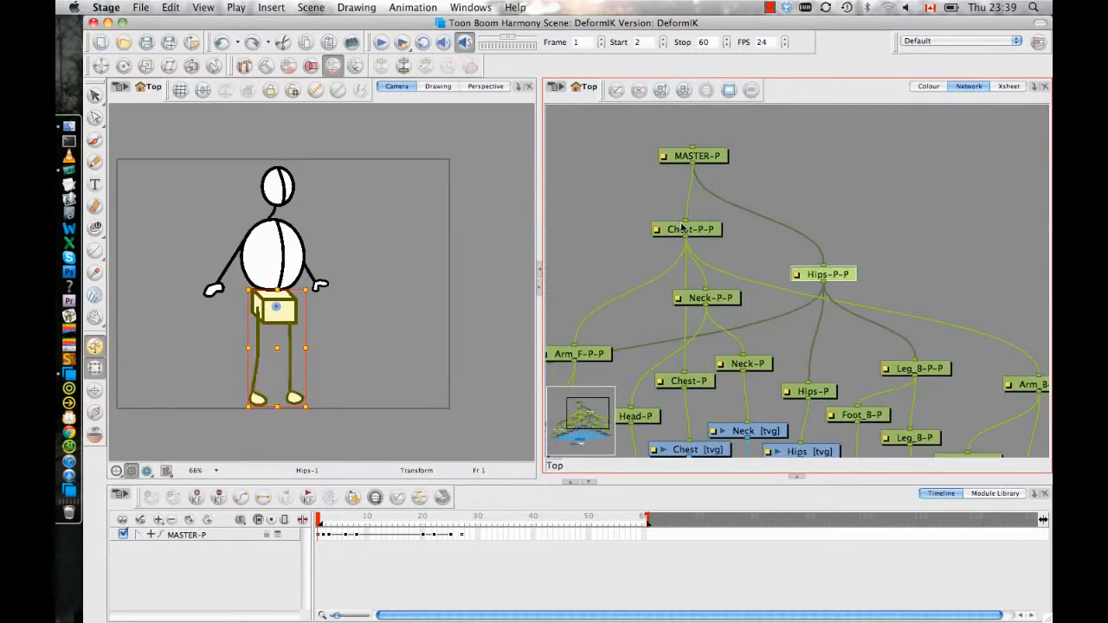
pyautogui.click(693, 232)
pyautogui.click(830, 273)
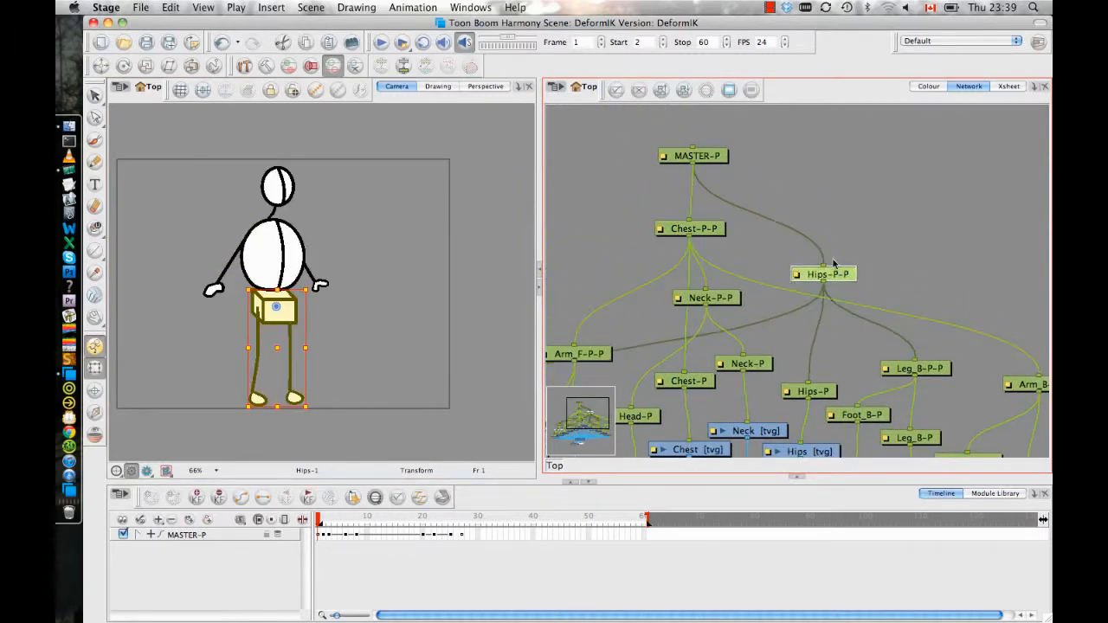
pyautogui.click(696, 232)
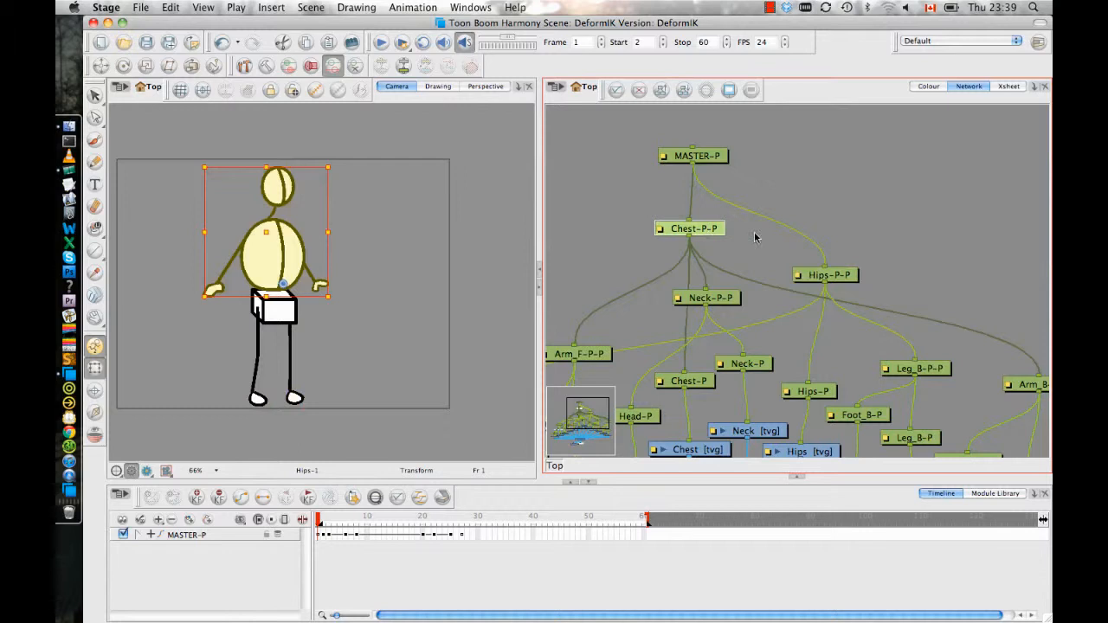
pyautogui.click(833, 276)
pyautogui.click(708, 230)
pyautogui.click(715, 157)
pyautogui.moveTo(715, 156); pyautogui.dragTo(720, 155)
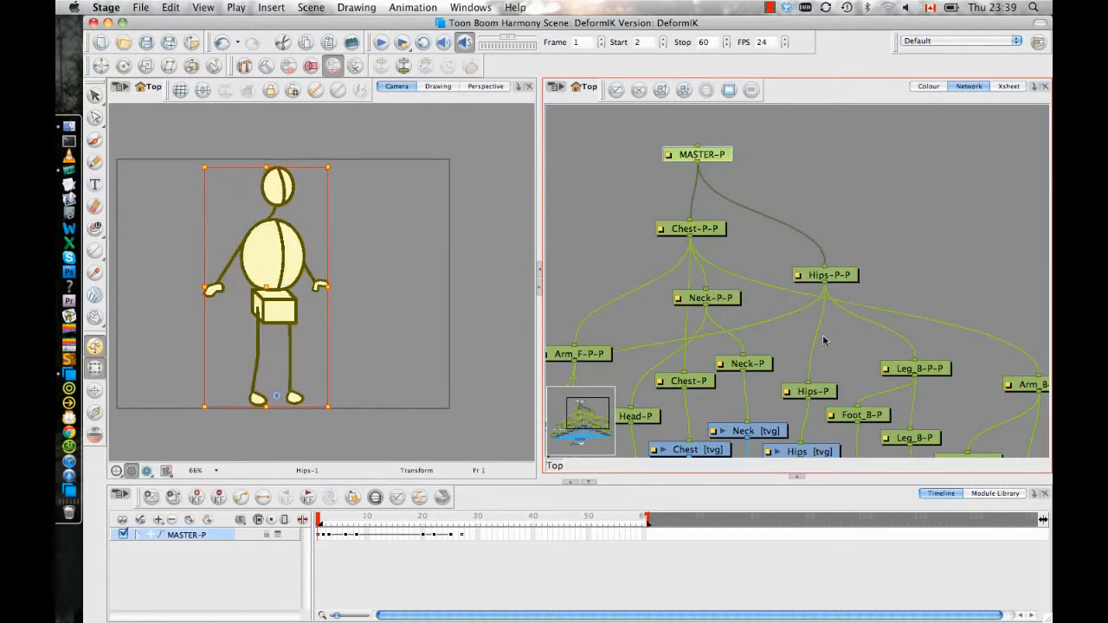
pyautogui.click(868, 249)
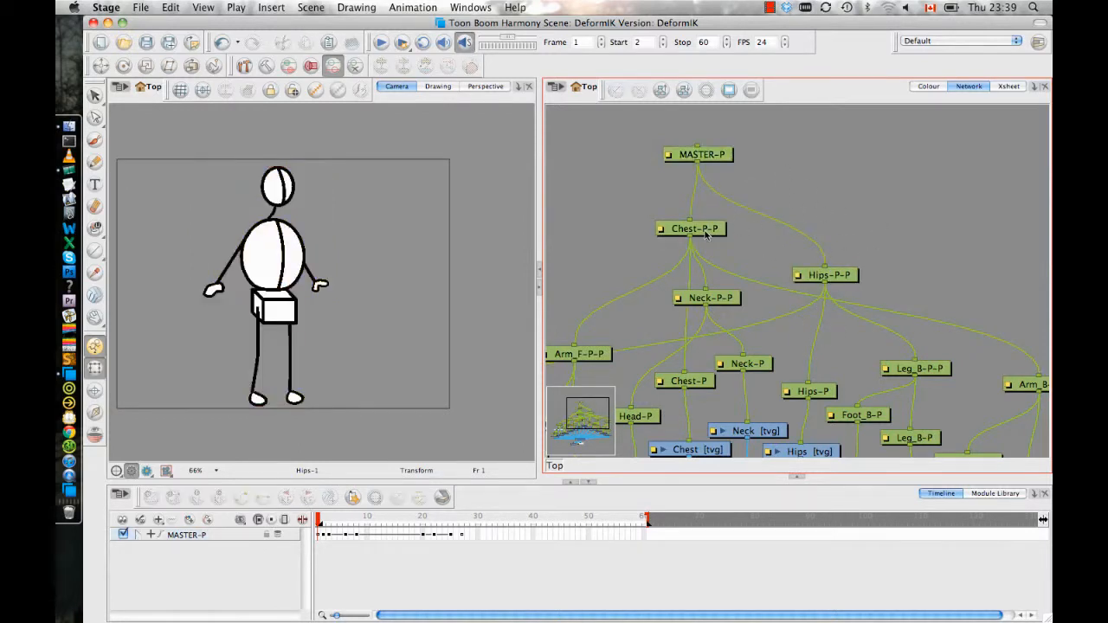
pyautogui.click(707, 230)
pyautogui.click(821, 276)
pyautogui.click(707, 230)
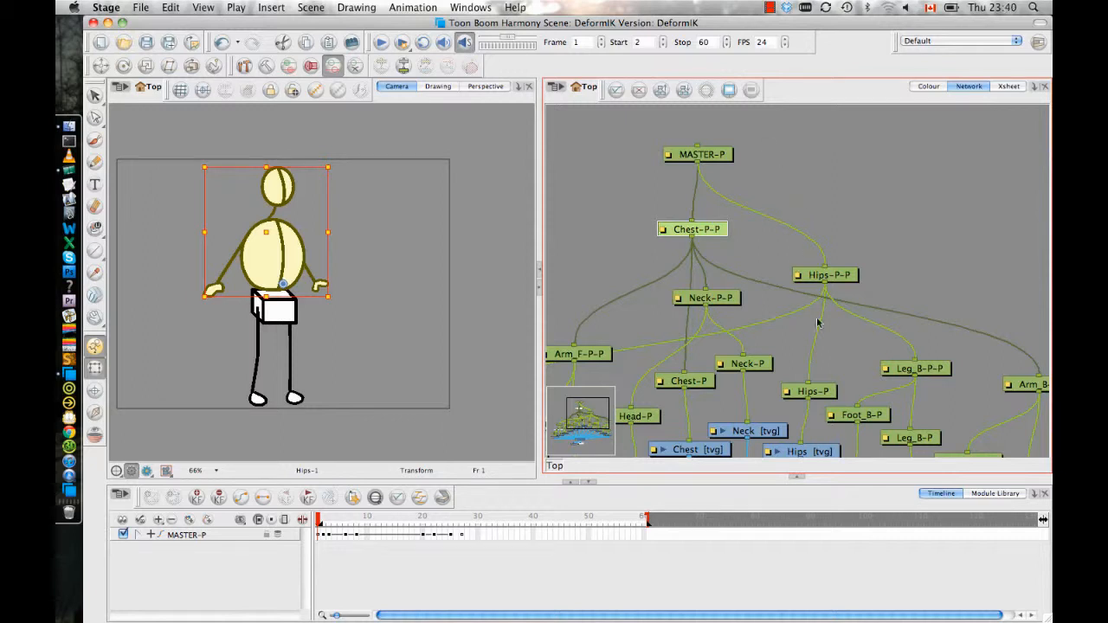
pyautogui.click(843, 278)
pyautogui.click(923, 245)
# Locate the back leg in the network and character, and select its Leg_B drawing up close
pyautogui.hscroll(-2, 845, 304)
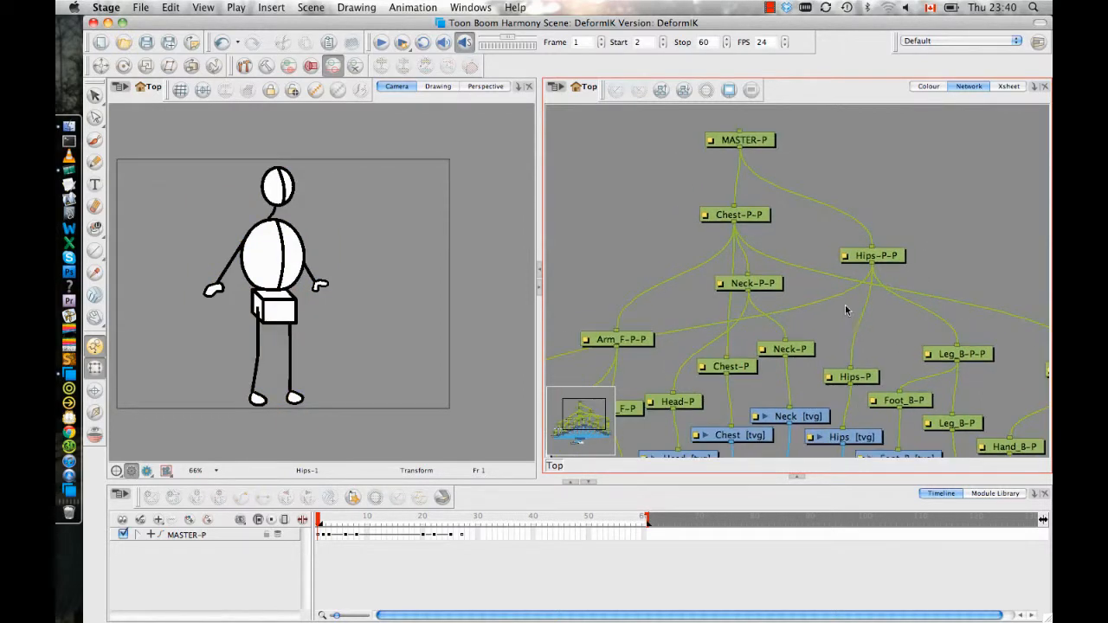
pyautogui.moveTo(783, 325); pyautogui.dragTo(971, 163)
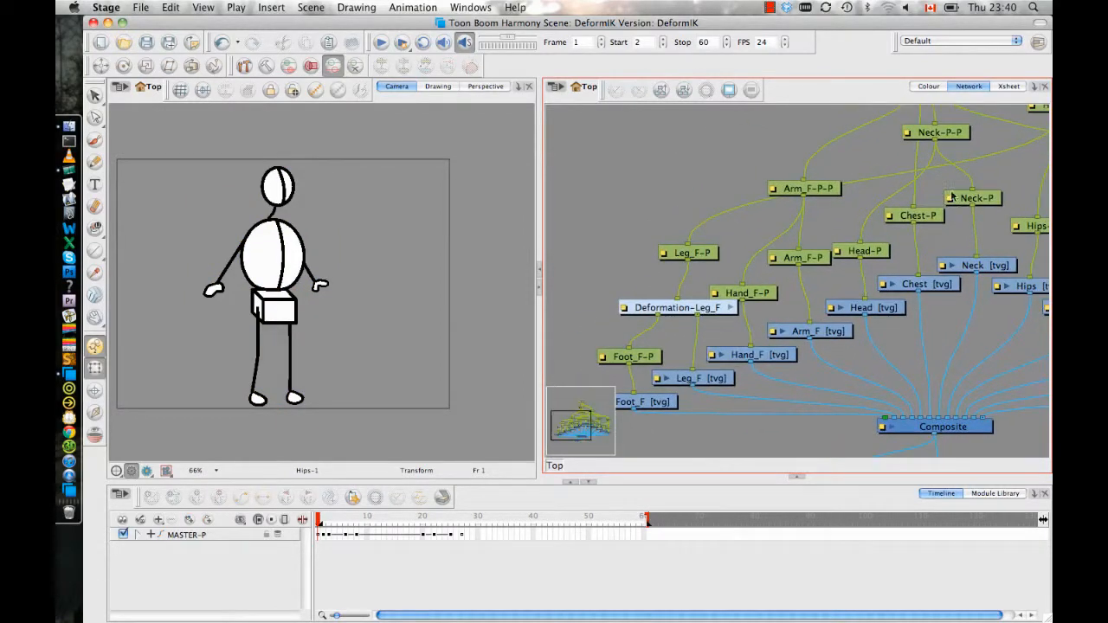
pyautogui.moveTo(841, 276); pyautogui.dragTo(687, 264)
pyautogui.click(290, 350)
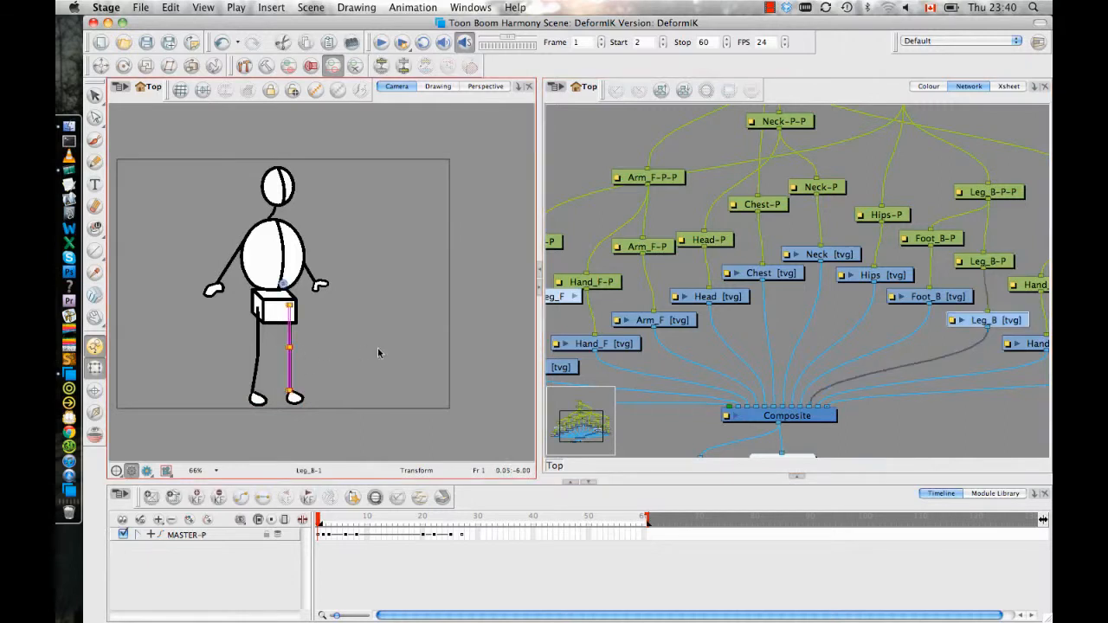
pyautogui.scroll(-1, 376, 321)
pyautogui.scroll(4, 375, 301)
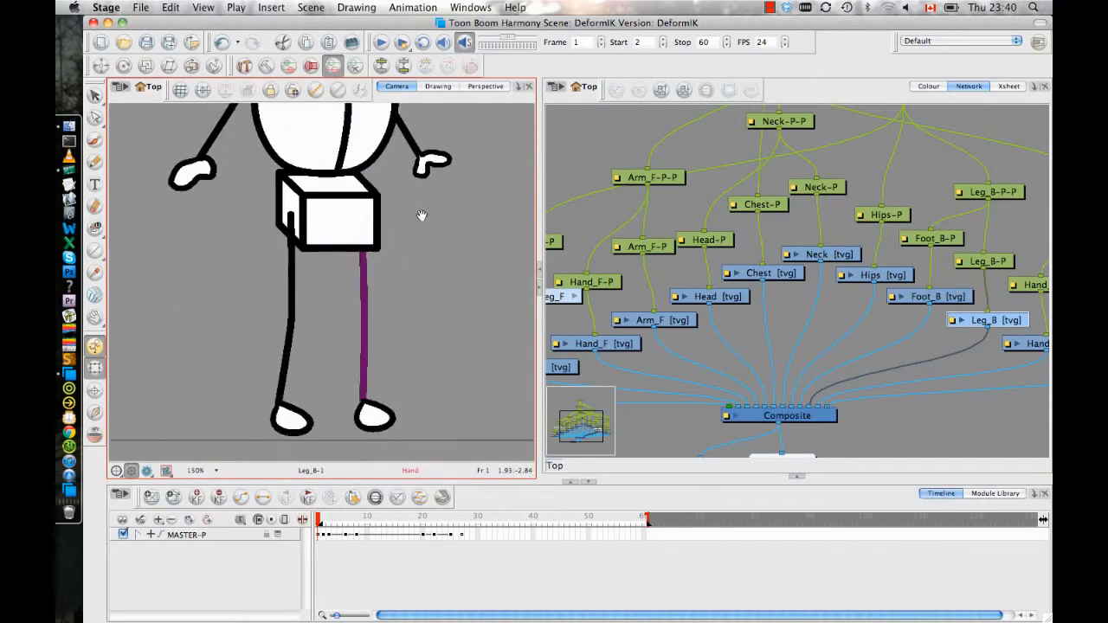
pyautogui.click(399, 294)
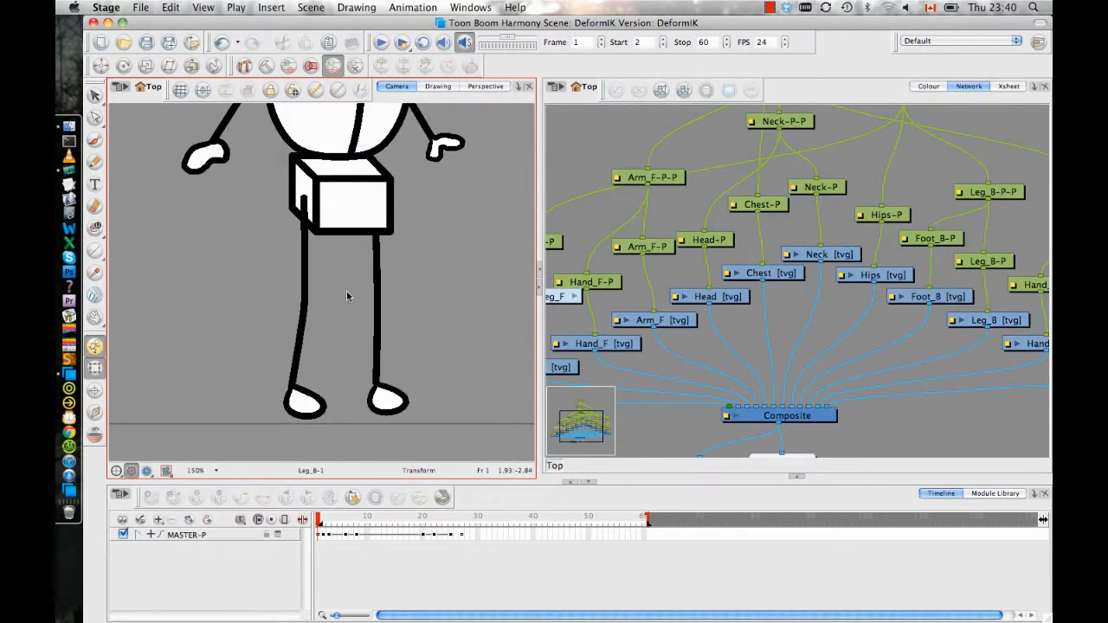
pyautogui.click(376, 290)
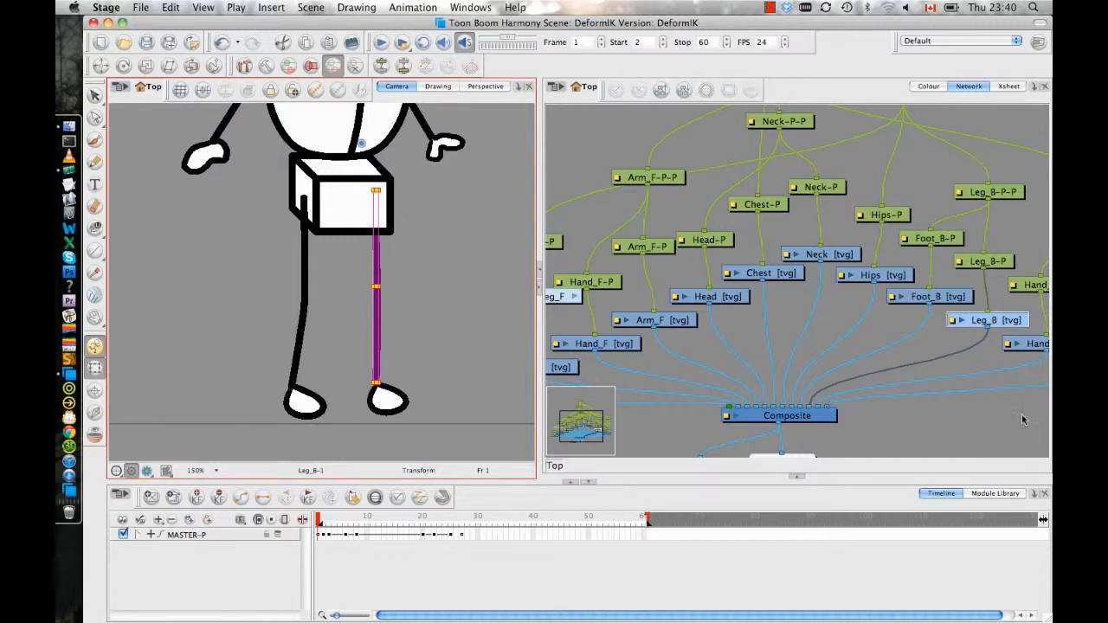
pyautogui.click(991, 342)
pyautogui.click(995, 321)
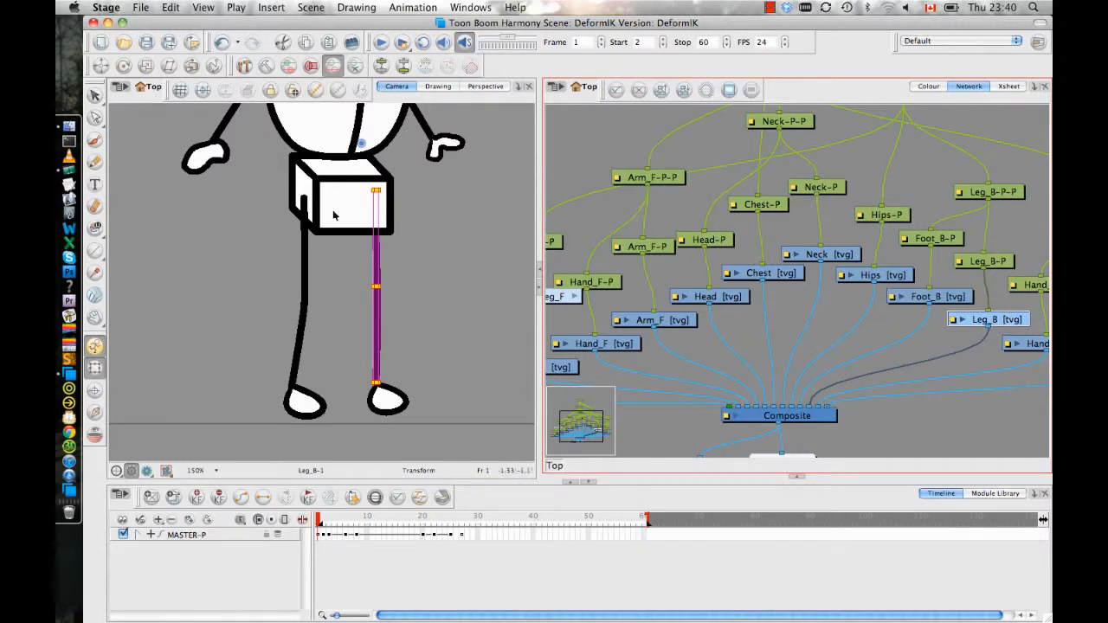
# Rig the Leg_B drawing with a two-part deformation chain running from the hip through the knee to the ankle
pyautogui.click(247, 68)
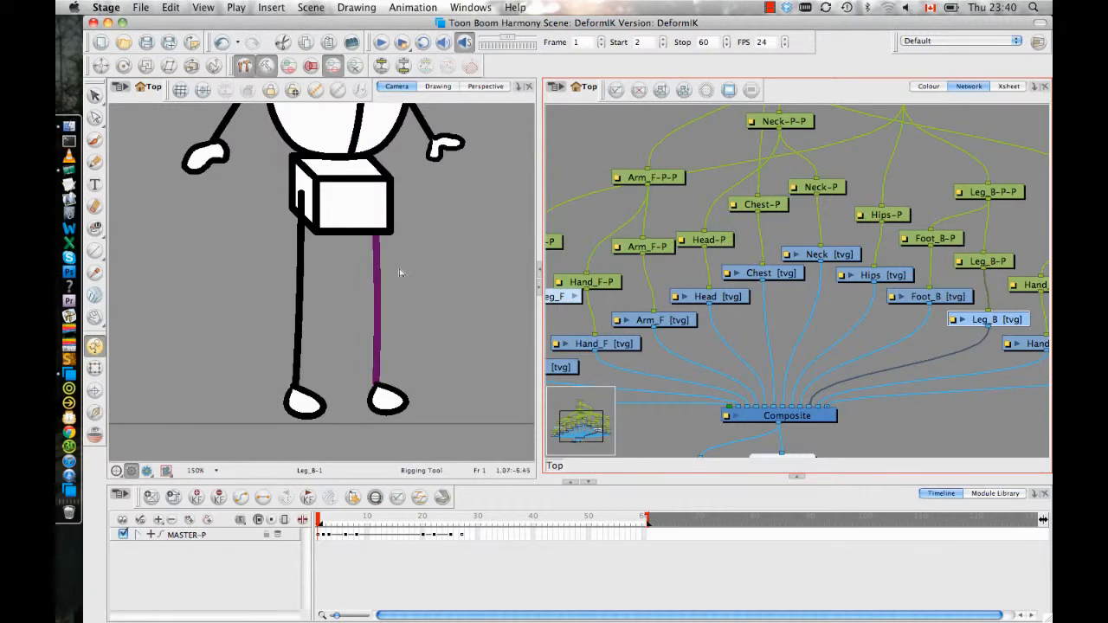
pyautogui.moveTo(417, 299); pyautogui.dragTo(392, 301)
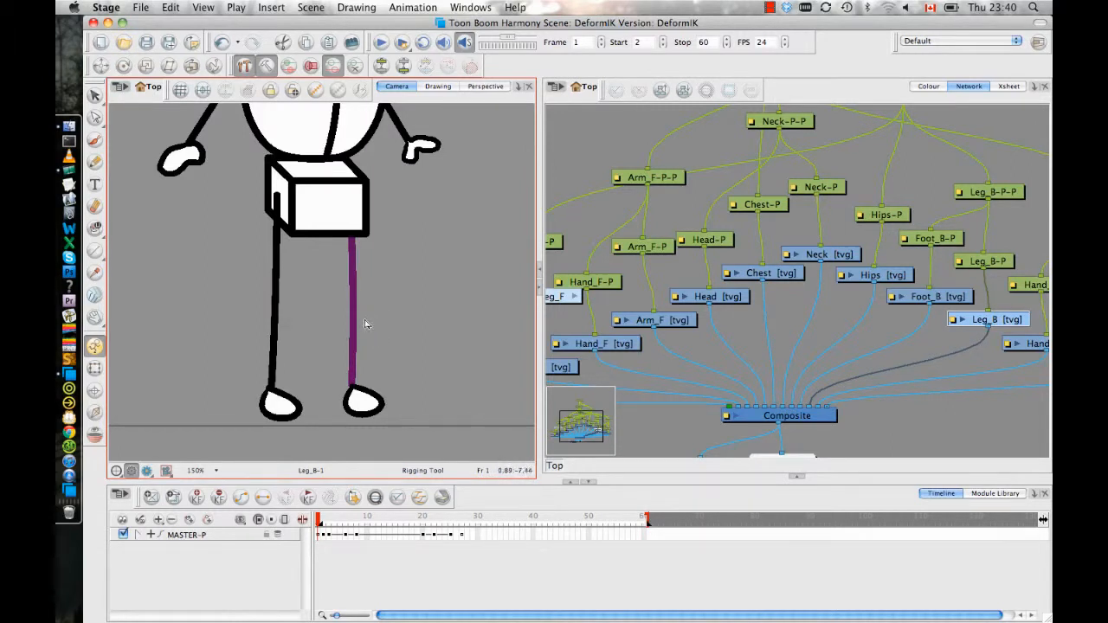
pyautogui.click(351, 194)
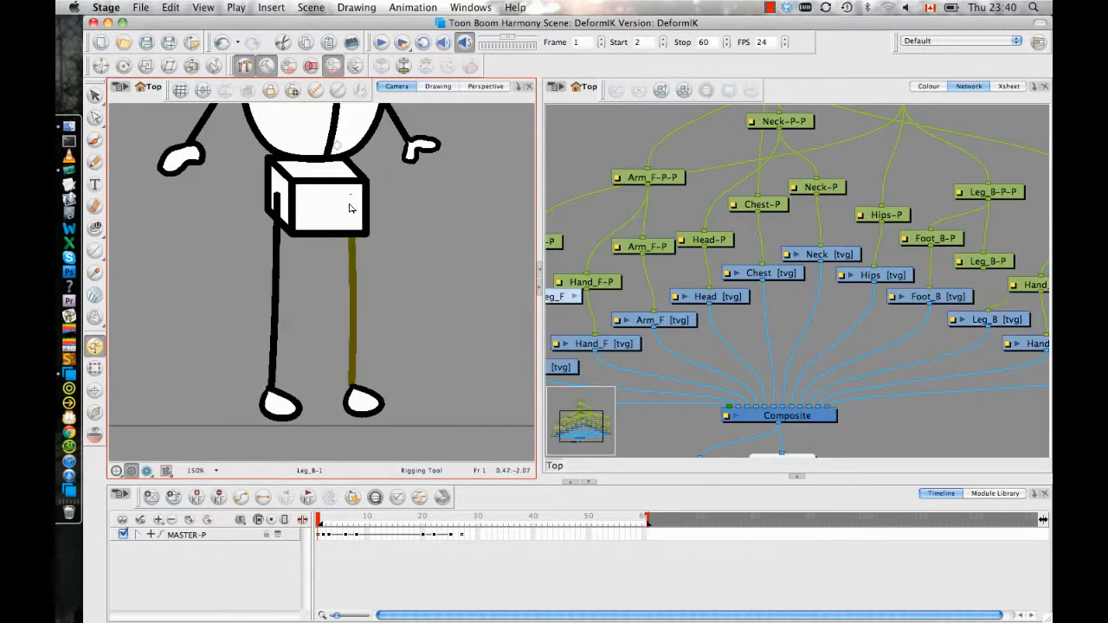
pyautogui.click(355, 297)
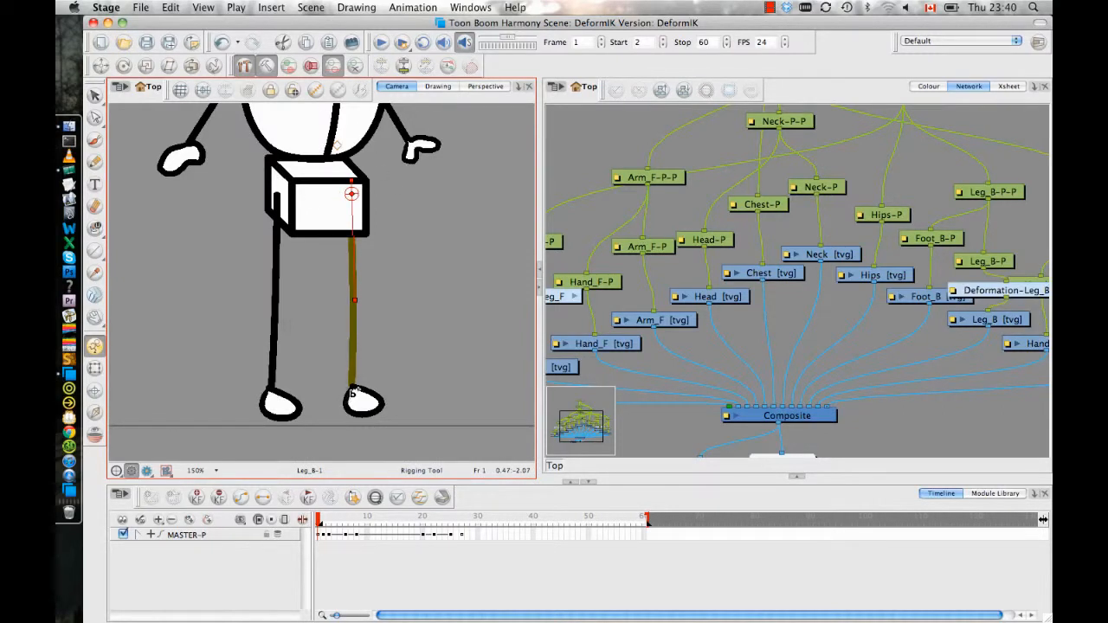
pyautogui.click(356, 390)
# Try bending the back leg's lower half at the knee by its ankle deformation point, and undo the bend
pyautogui.click(95, 368)
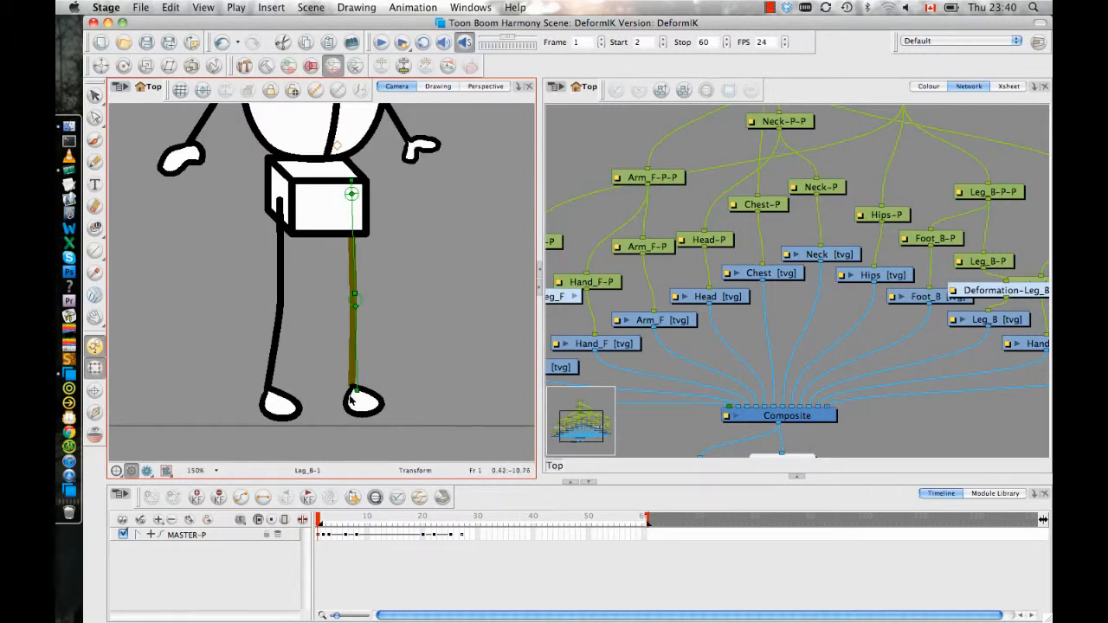
pyautogui.moveTo(349, 390); pyautogui.dragTo(258, 340)
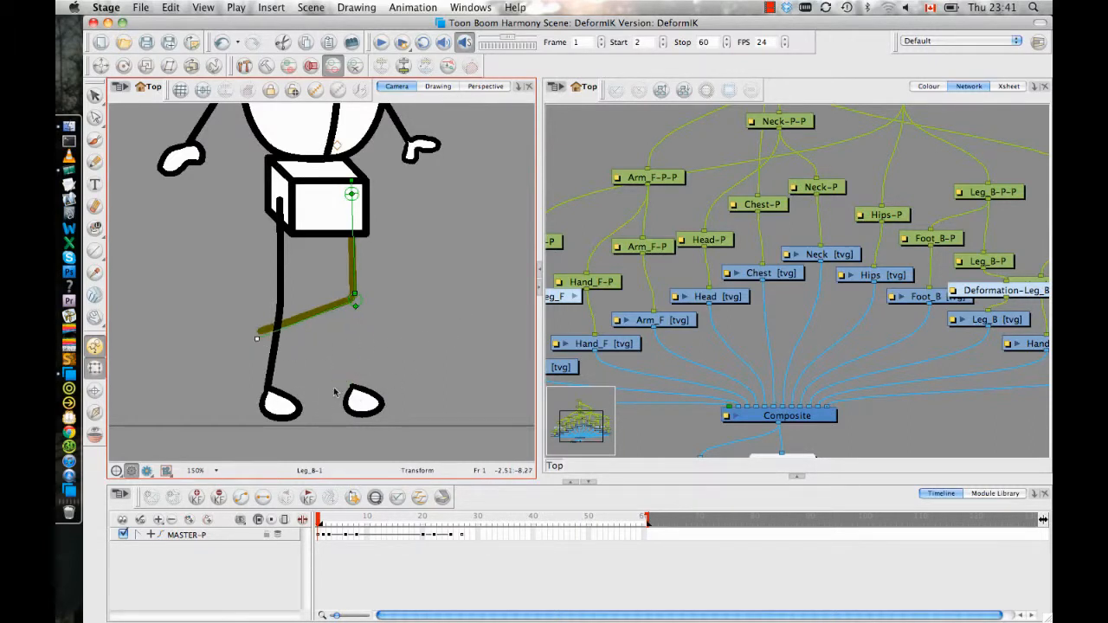
pyautogui.press('super+z')
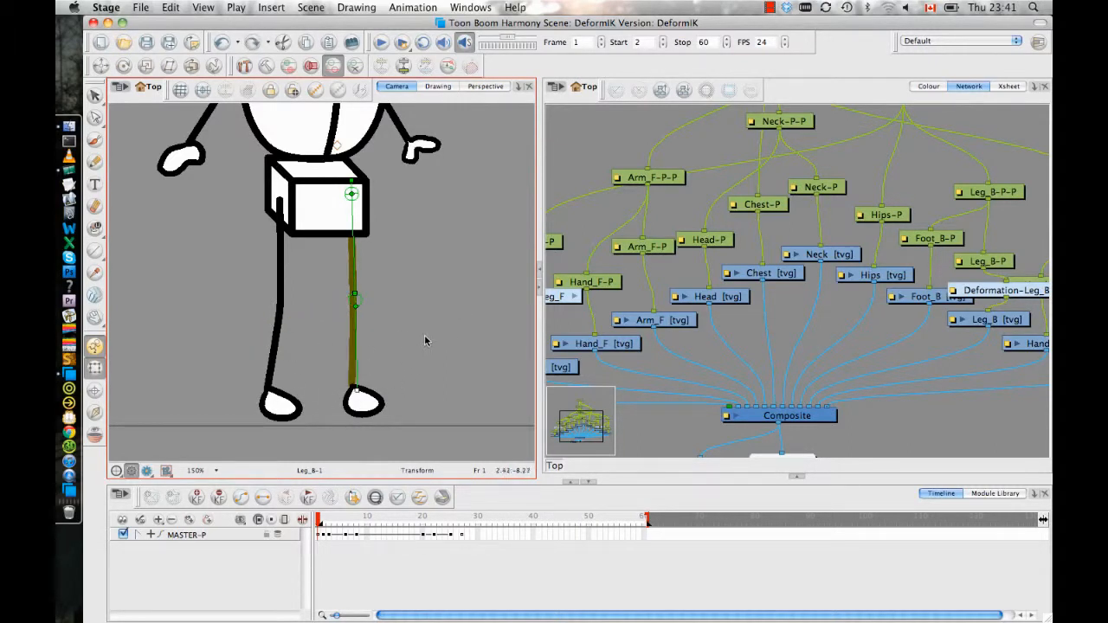
# Move the Hand_B-P and Arm_B-P pegs clear of the Deformation-Leg_B group in the network
pyautogui.moveTo(877, 328); pyautogui.dragTo(587, 305)
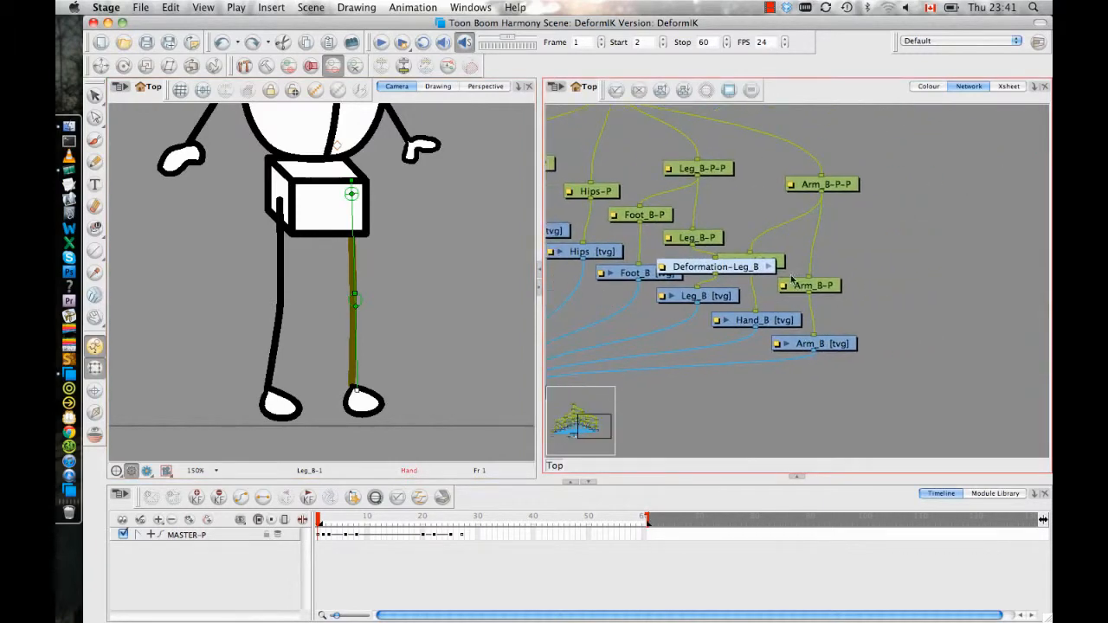
pyautogui.moveTo(783, 263); pyautogui.dragTo(880, 251)
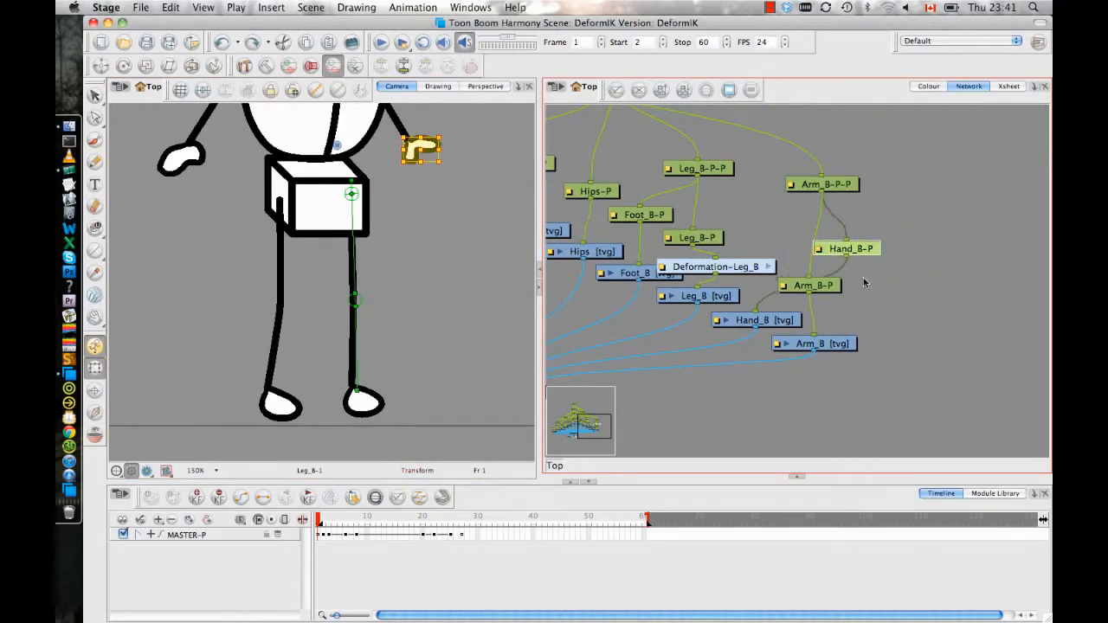
pyautogui.moveTo(824, 290); pyautogui.dragTo(944, 283)
pyautogui.scroll(2, 770, 246)
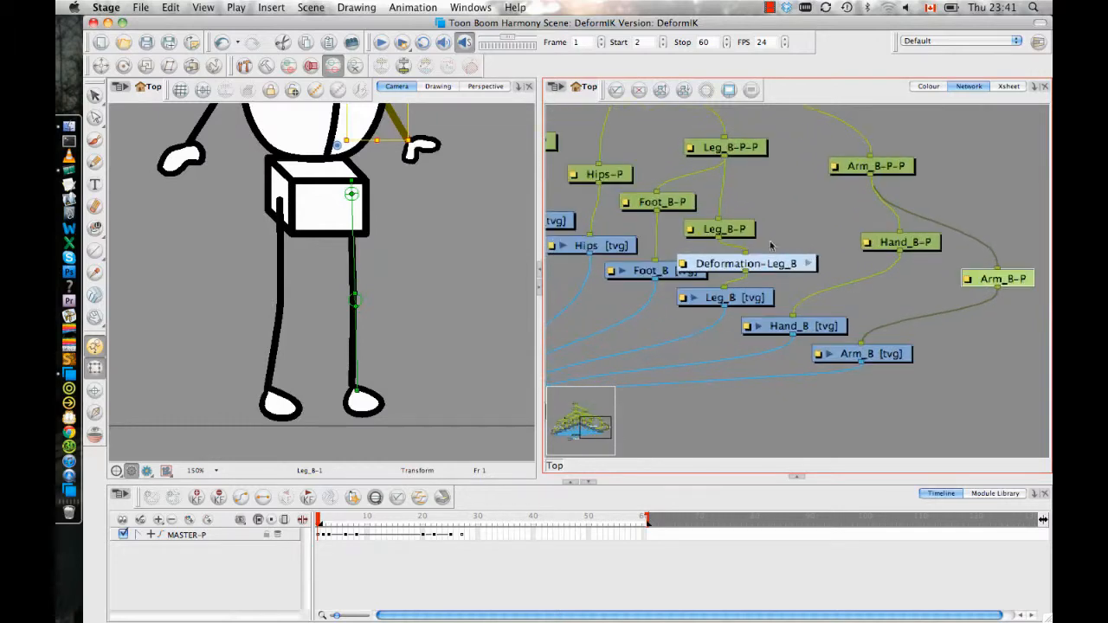
# Spread out the back leg's nodes, placing Leg_B-P-P above Leg_B-P and Deformation-Leg_B just beneath it
pyautogui.moveTo(744, 229); pyautogui.dragTo(805, 199)
pyautogui.moveTo(794, 235); pyautogui.dragTo(791, 307)
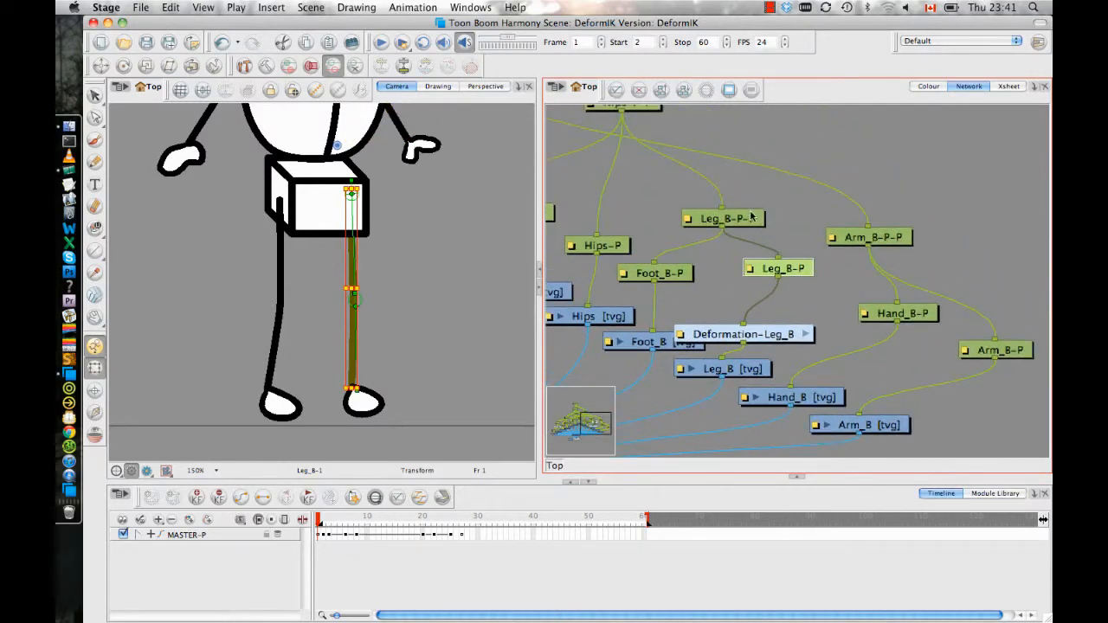
pyautogui.moveTo(752, 216); pyautogui.dragTo(751, 184)
pyautogui.scroll(-4, 832, 259)
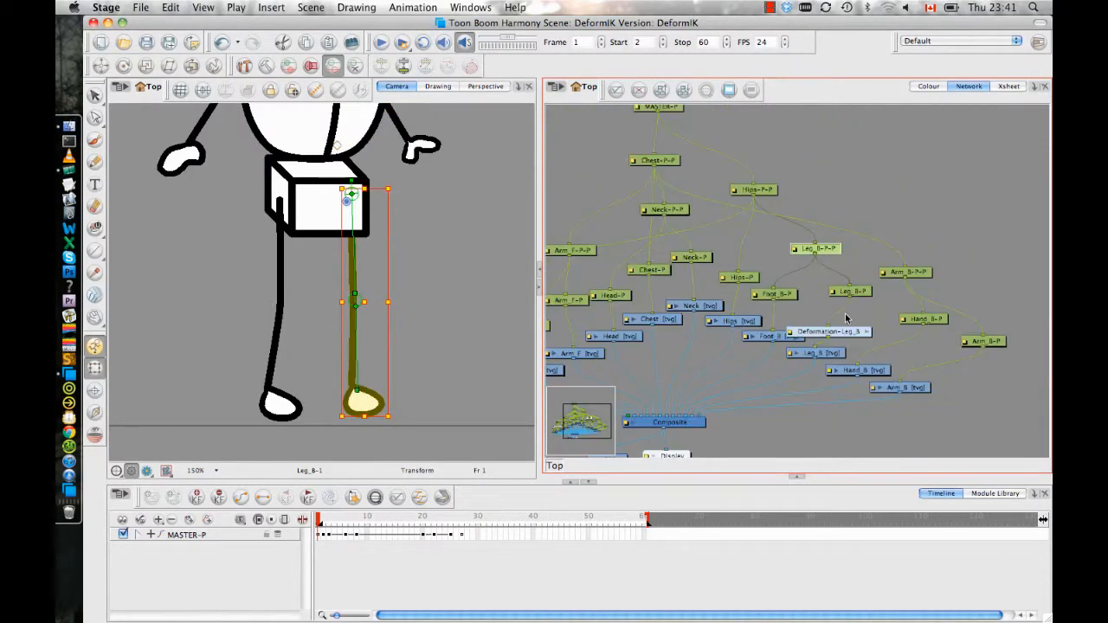
pyautogui.scroll(3, 847, 319)
pyautogui.click(862, 256)
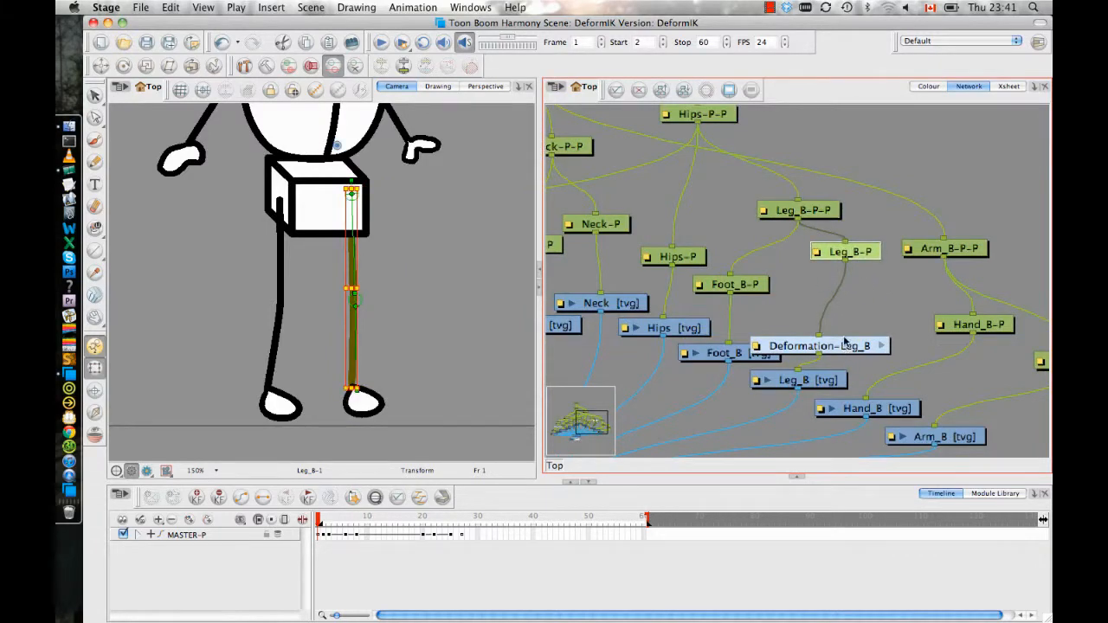
pyautogui.moveTo(845, 338); pyautogui.dragTo(861, 289)
# Link Foot_B-P directly under Deformation-Leg_B instead of Leg_B-P-P, and detach that link to leave the foot peg without a parent
pyautogui.moveTo(750, 286); pyautogui.dragTo(752, 300)
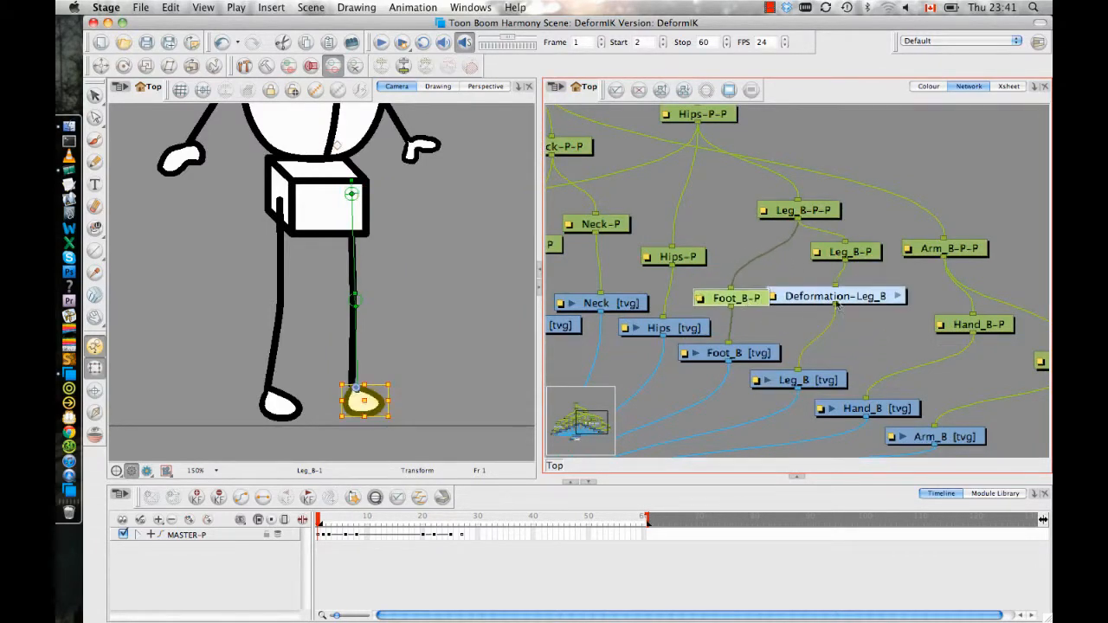
pyautogui.moveTo(836, 301); pyautogui.dragTo(731, 287)
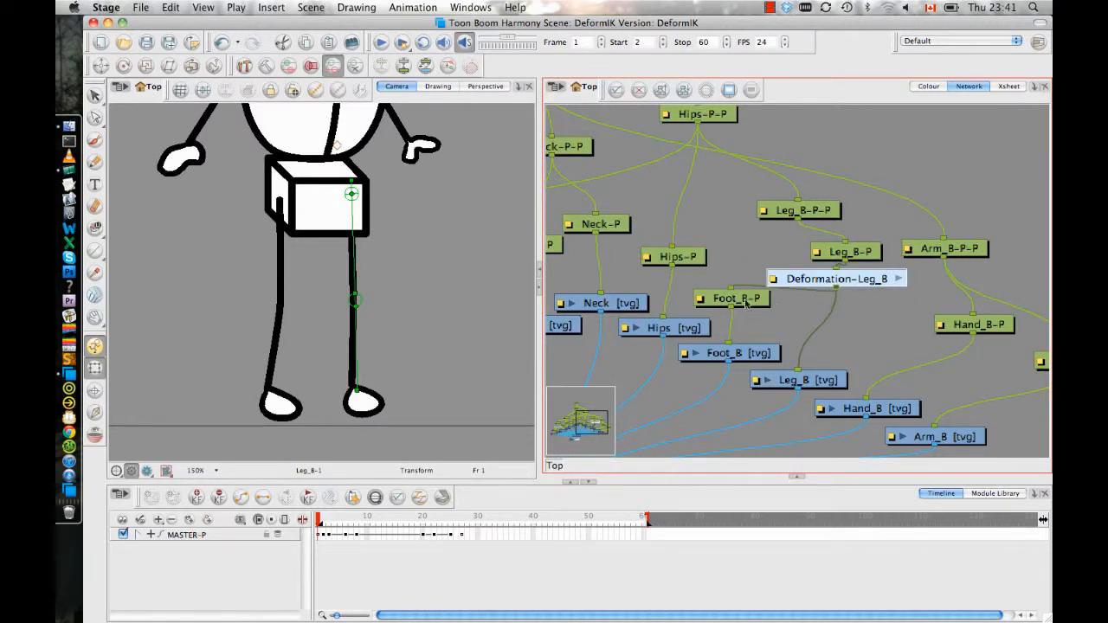
pyautogui.moveTo(731, 287); pyautogui.dragTo(732, 244)
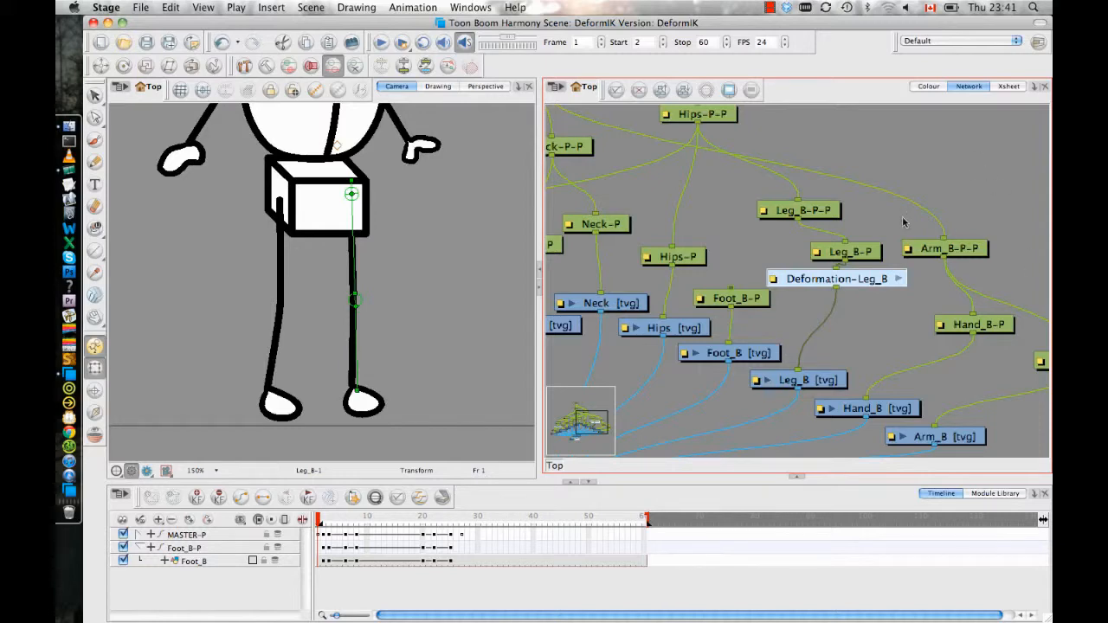
# Raise Leg_B-P-P, Leg_B-P and Deformation-Leg_B in the network, and create a kinematic output for the Deformation-Leg_B group
pyautogui.moveTo(753, 194); pyautogui.dragTo(840, 203)
pyautogui.moveTo(864, 282); pyautogui.dragTo(852, 255)
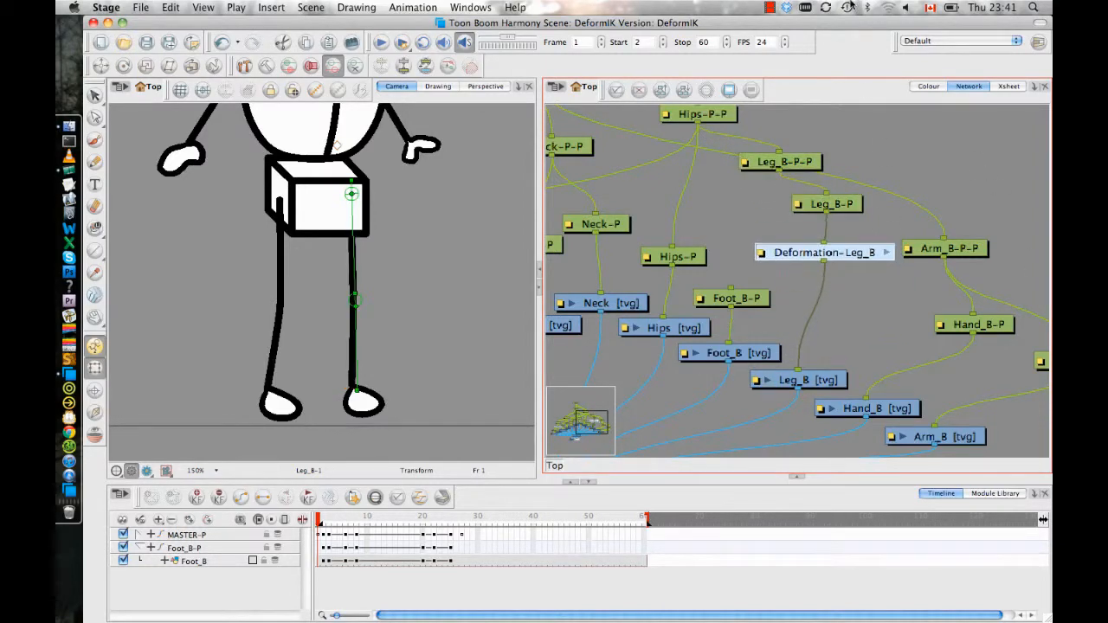
pyautogui.click(425, 67)
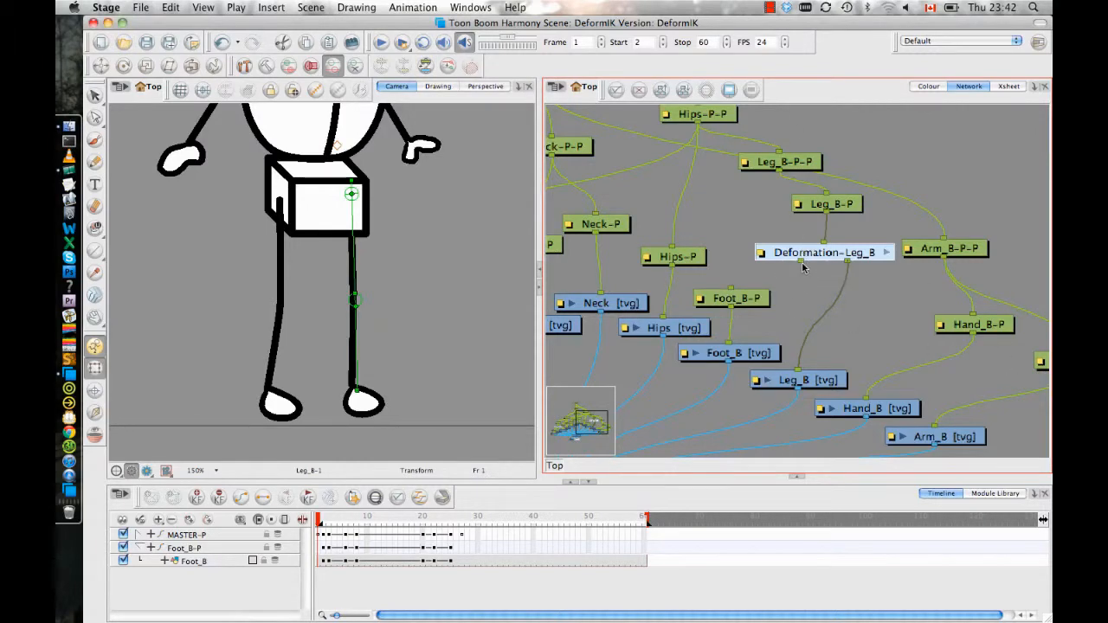
# Link Deformation-Leg_B's kinematic output to the Foot_B-P peg, and pull Leg_B-P-P out of the hierarchy and delete it
pyautogui.moveTo(801, 261); pyautogui.dragTo(730, 289)
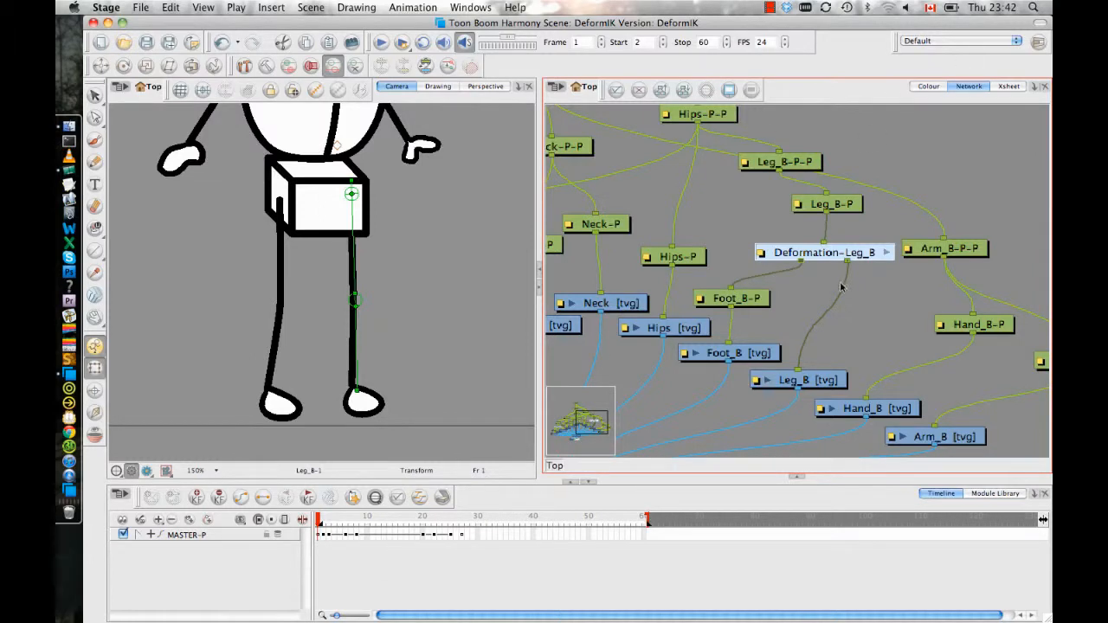
pyautogui.moveTo(814, 164); pyautogui.dragTo(870, 146)
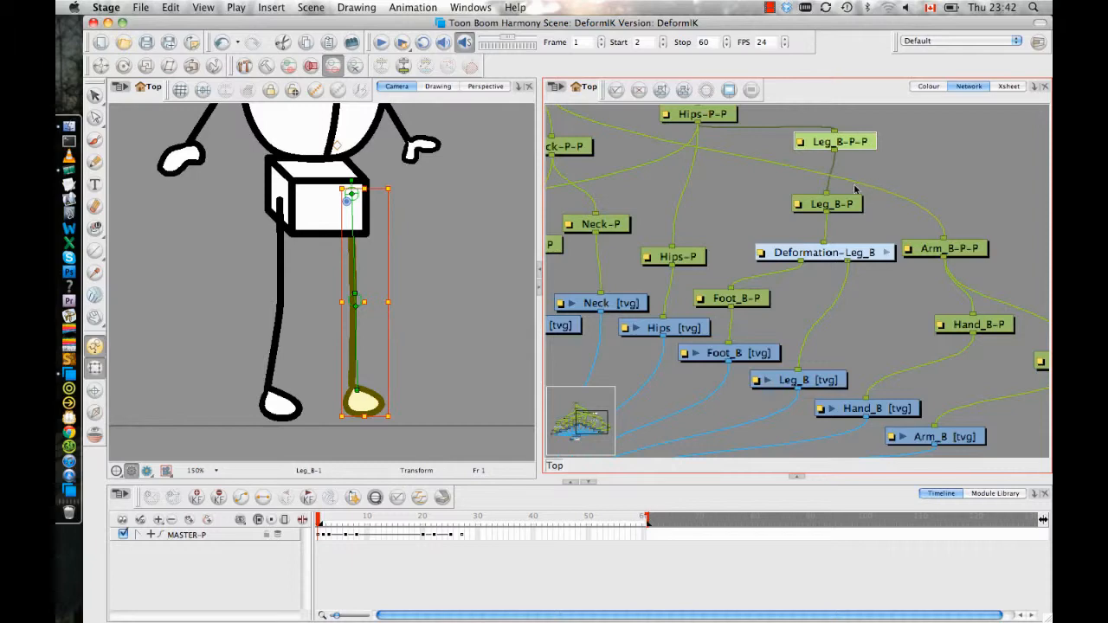
pyautogui.moveTo(856, 144); pyautogui.dragTo(928, 151)
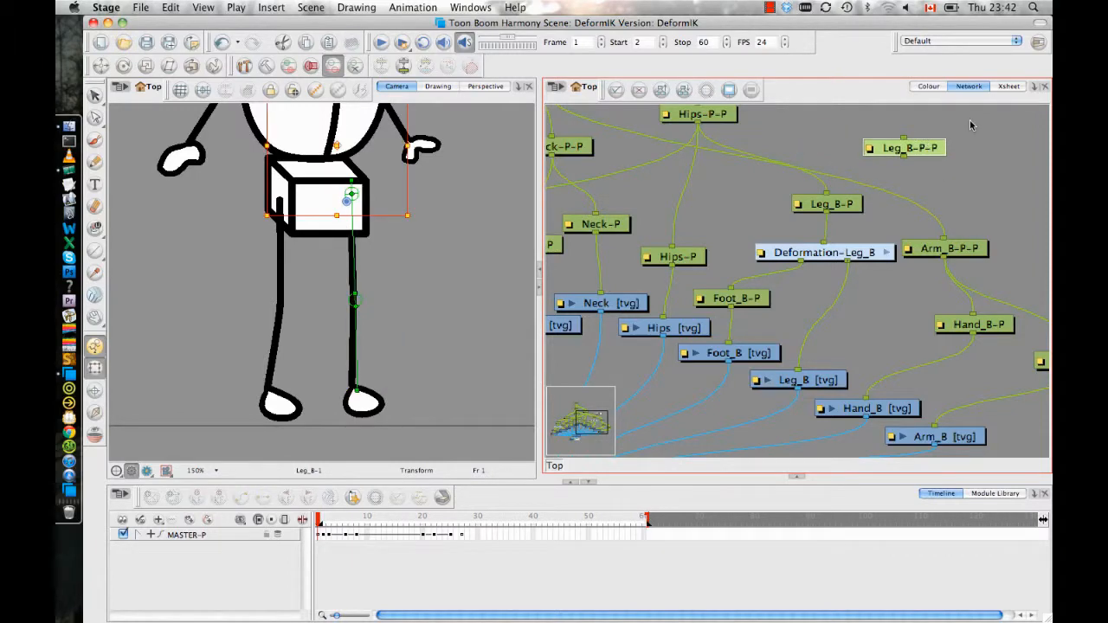
pyautogui.press('Delete')
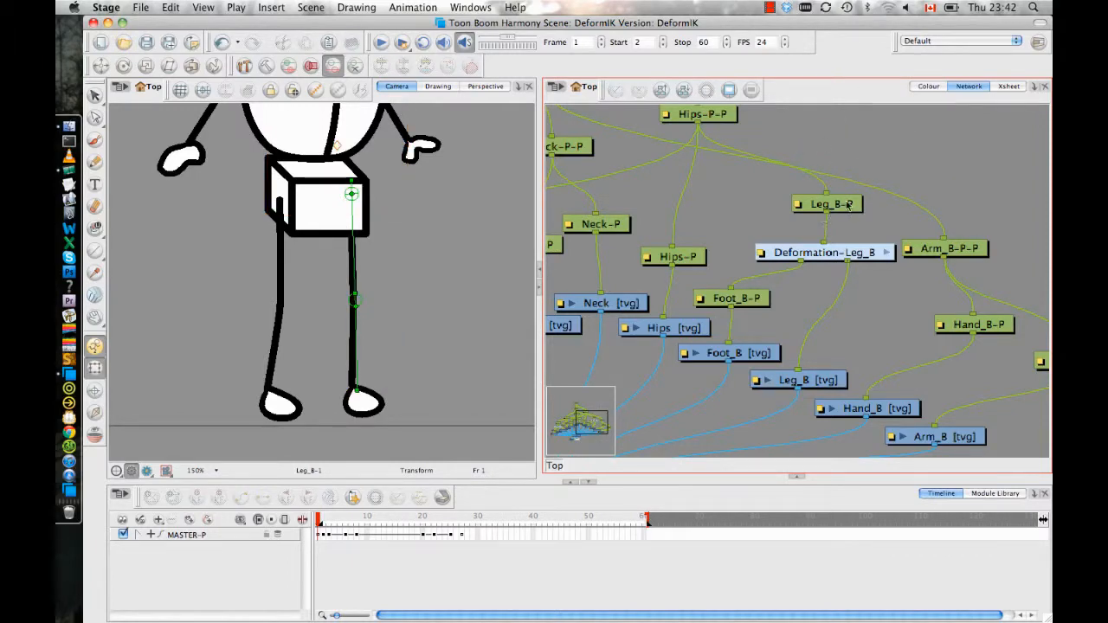
# Tidy the back leg branch by placing Leg_B-P above the Deformation-Leg_B group and Foot_B-P beneath it
pyautogui.scroll(-2, 814, 216)
pyautogui.click(827, 280)
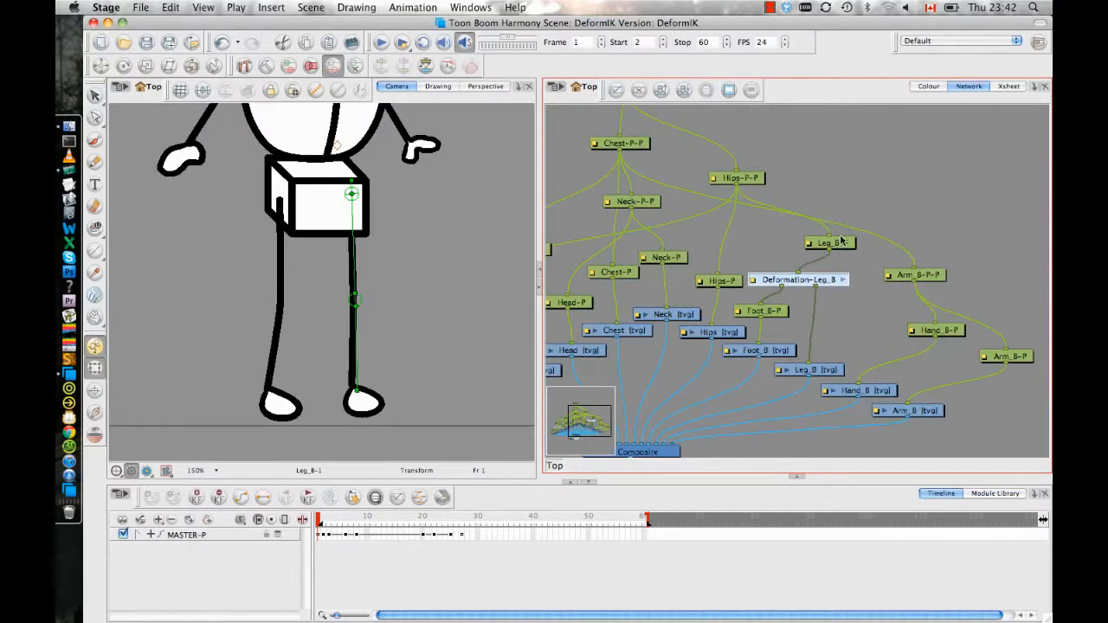
pyautogui.moveTo(839, 242); pyautogui.dragTo(798, 240)
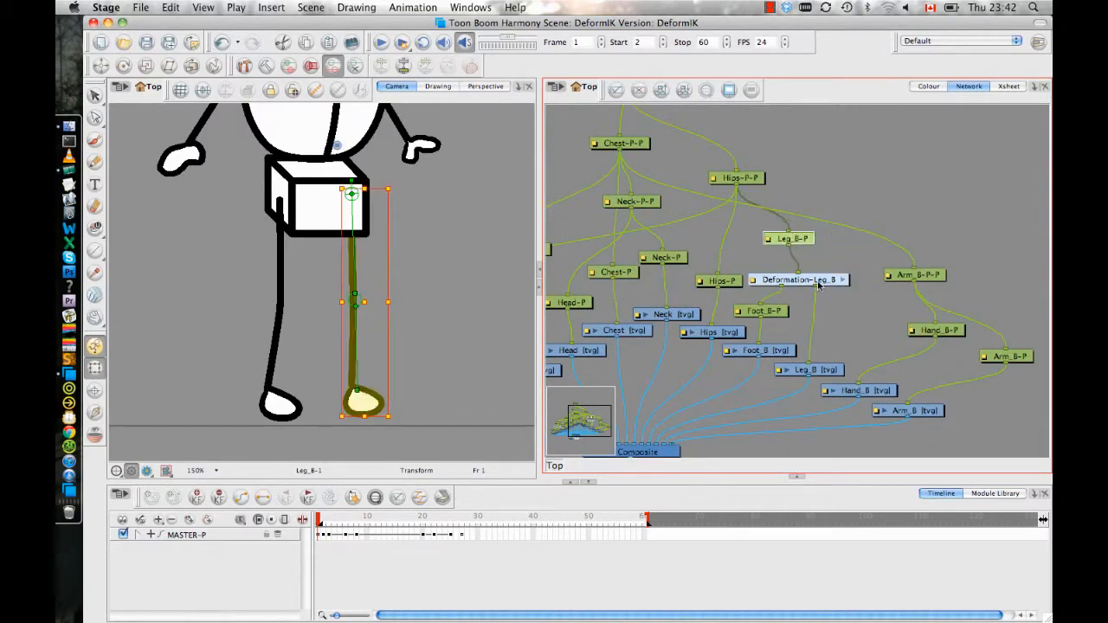
pyautogui.moveTo(818, 280); pyautogui.dragTo(795, 310)
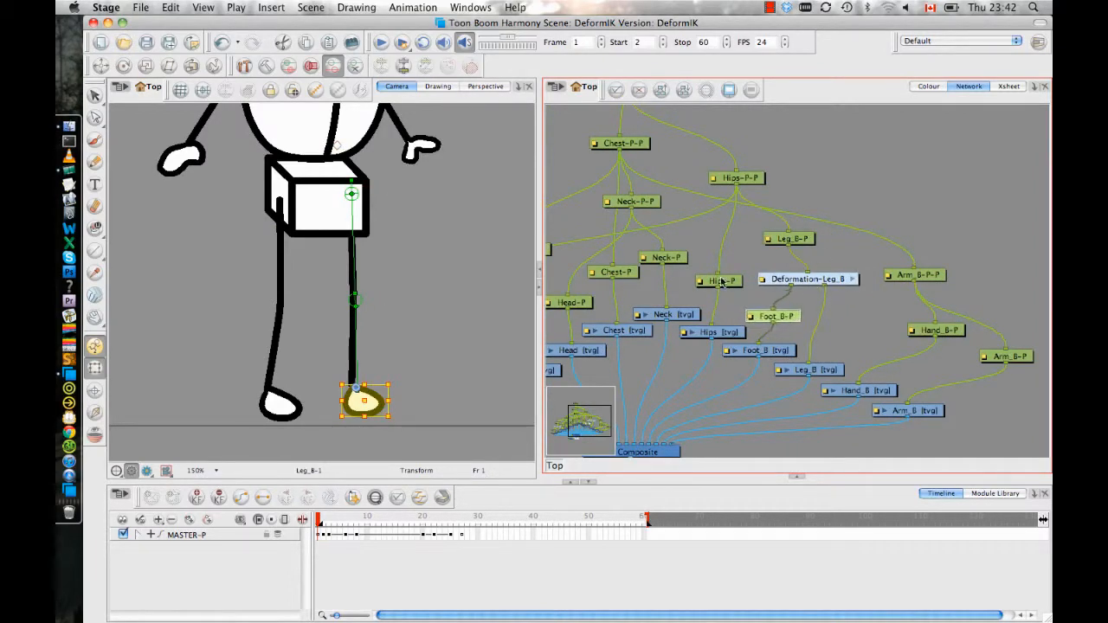
# Test the back leg deformation by swinging the lower leg and foot up behind the other leg, and undo the bend
pyautogui.click(376, 262)
pyautogui.moveTo(355, 386); pyautogui.dragTo(270, 293)
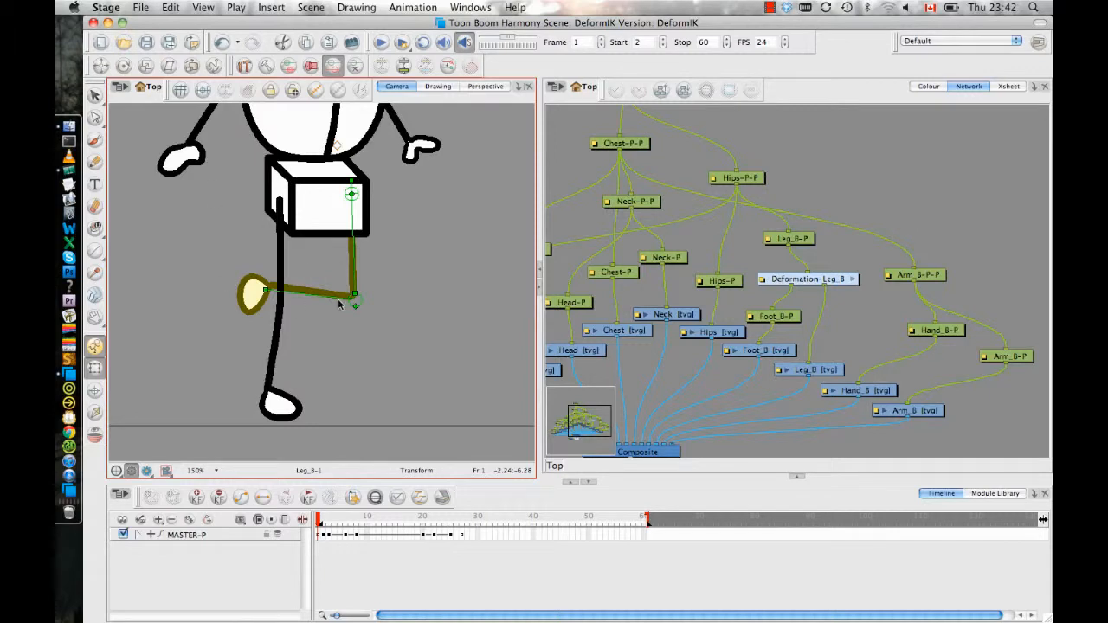
pyautogui.press('super+z')
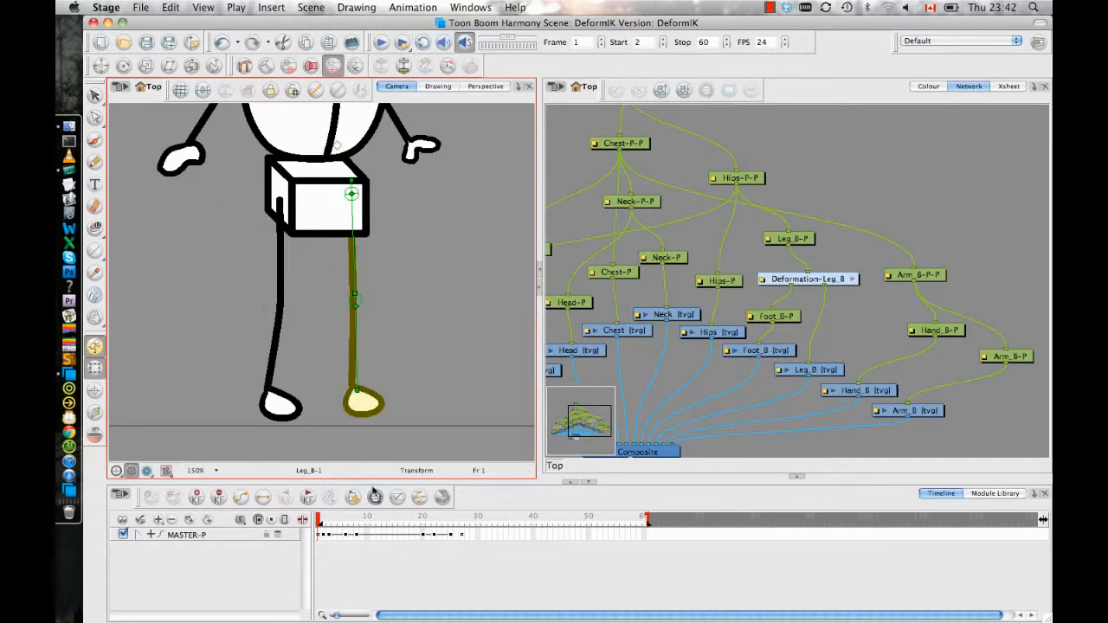
# Go to frame 2 and select the Leg_B drawing node in the network
pyautogui.press('.')
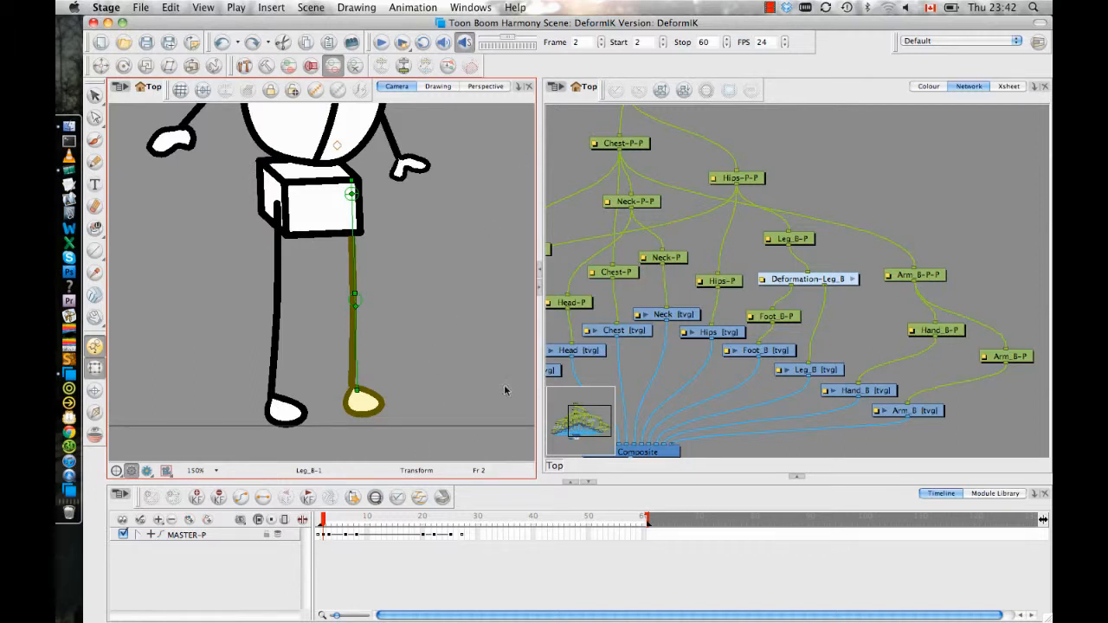
pyautogui.click(823, 373)
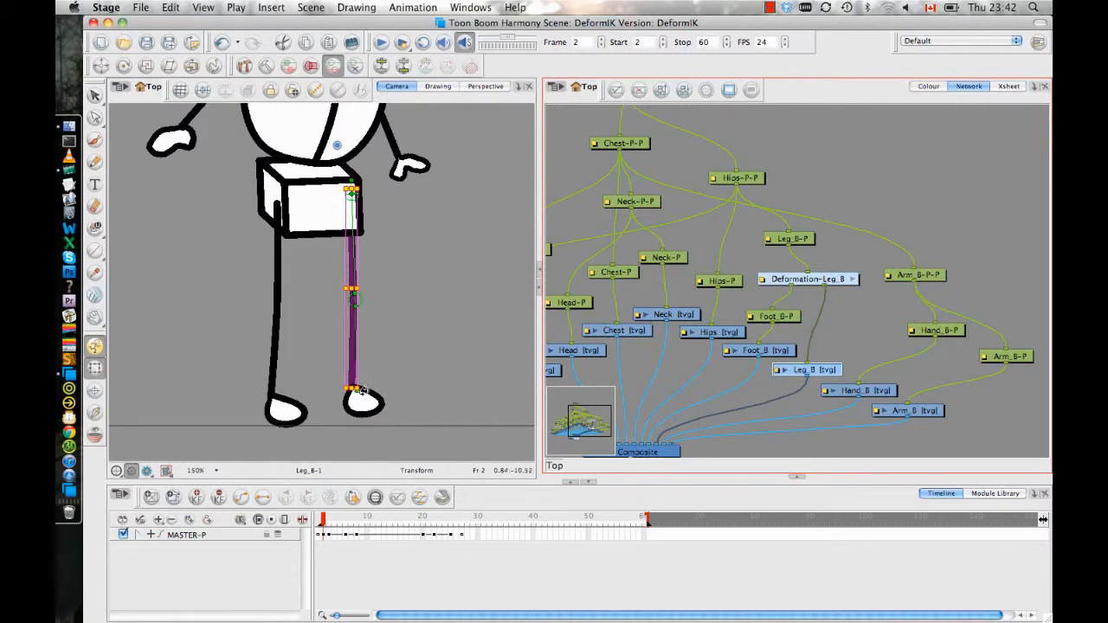
# Check the Deformation preferences for the Create Posed Deformer in Create Deformation Above/Under option, and close the preferences without changes
pyautogui.click(107, 7)
pyautogui.click(141, 50)
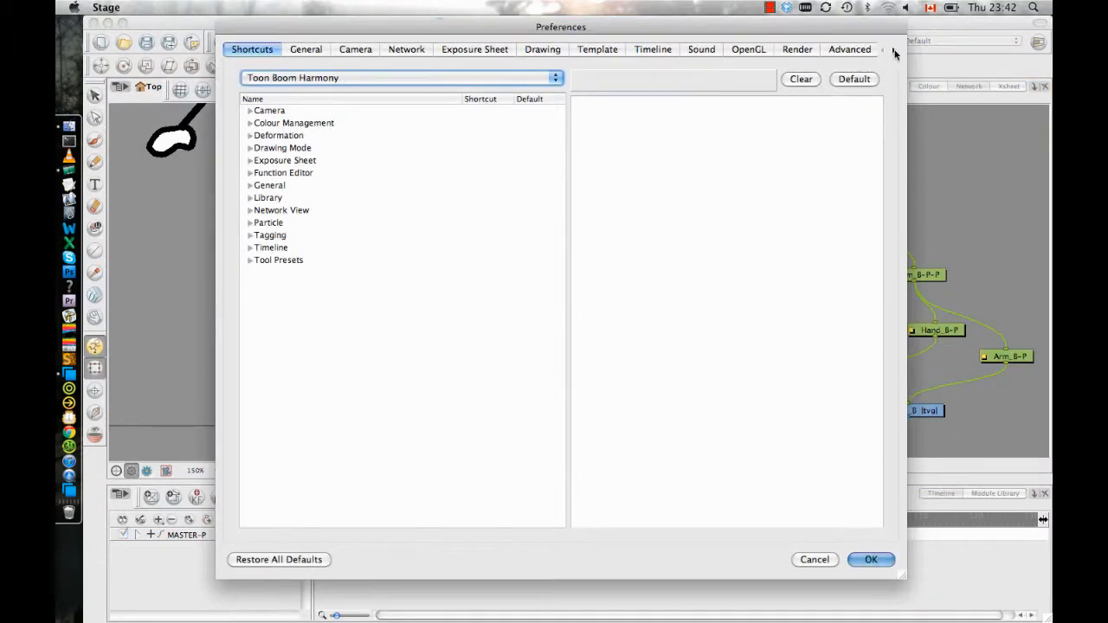
pyautogui.click(894, 51)
pyautogui.click(894, 51)
pyautogui.click(894, 51)
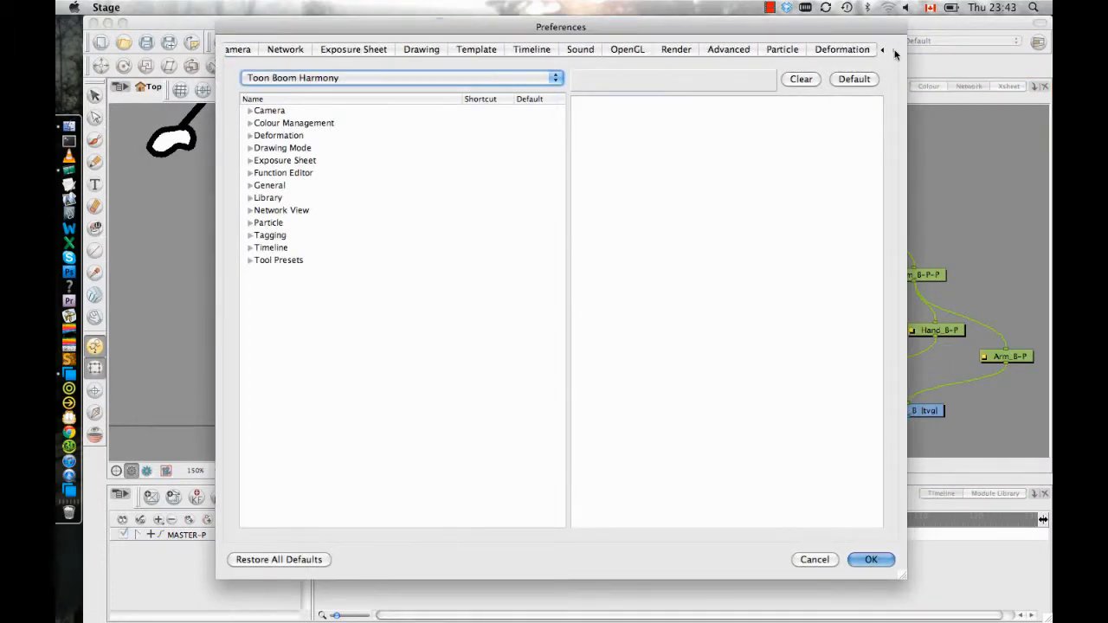
pyautogui.click(840, 50)
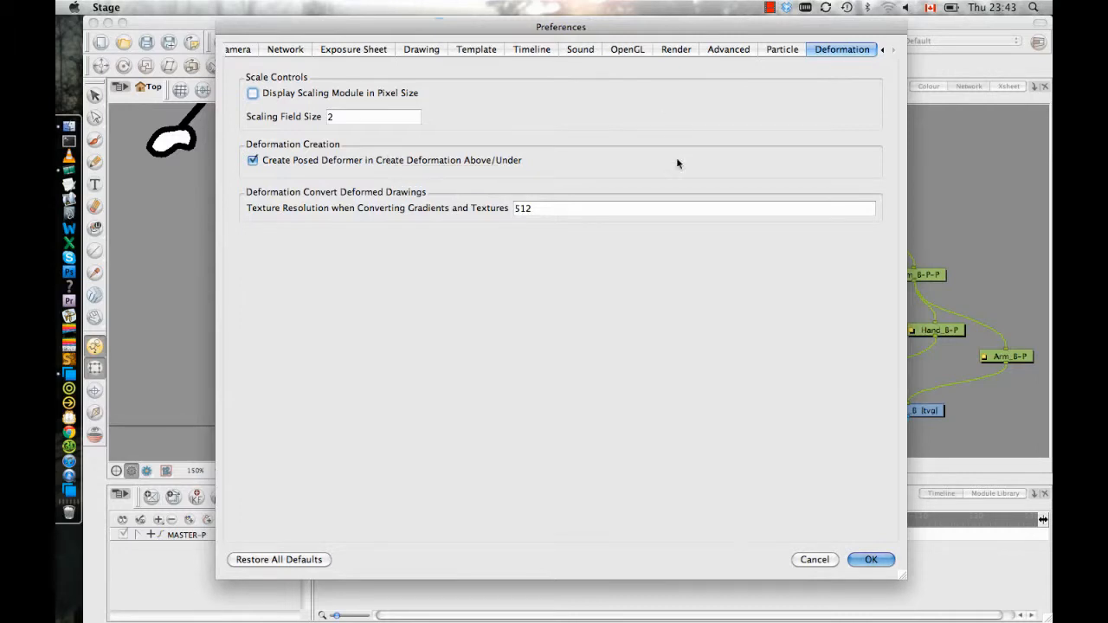
pyautogui.click(815, 560)
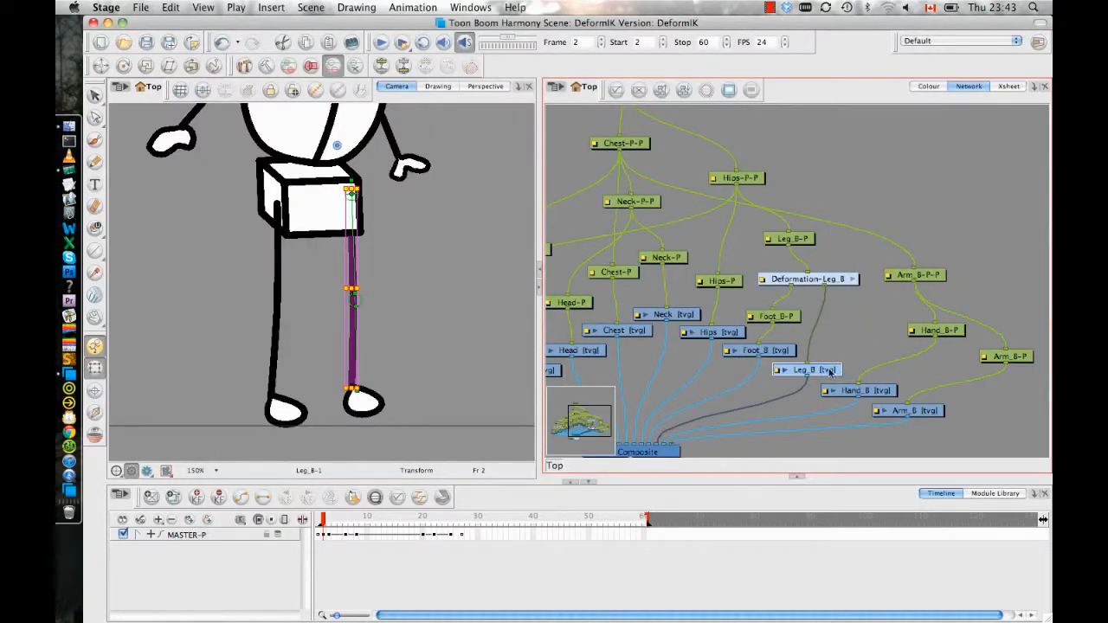
# Duplicate the Leg_B drawing on frame 2 and rig the copy with a reversed bone chain from ankle through knee to hip
pyautogui.moveTo(821, 372); pyautogui.dragTo(823, 373)
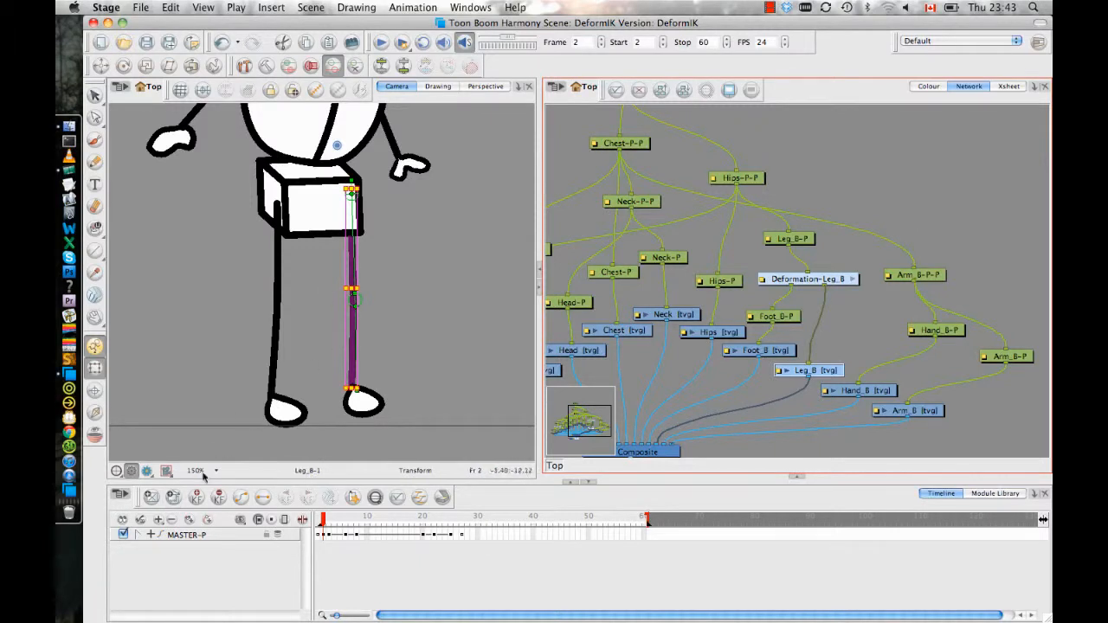
pyautogui.click(174, 500)
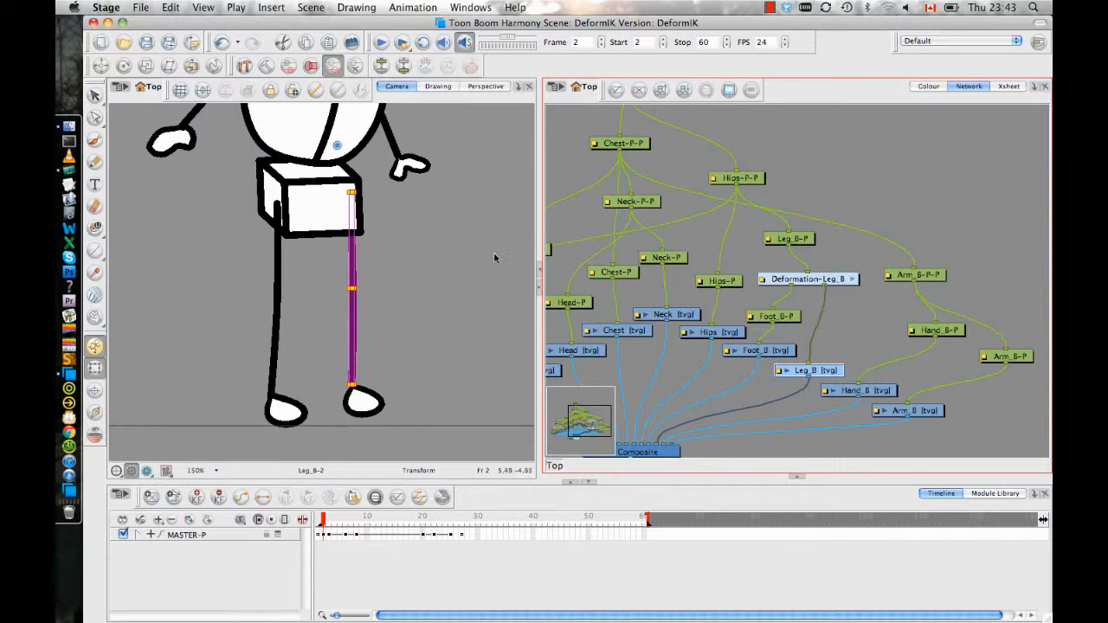
pyautogui.click(243, 66)
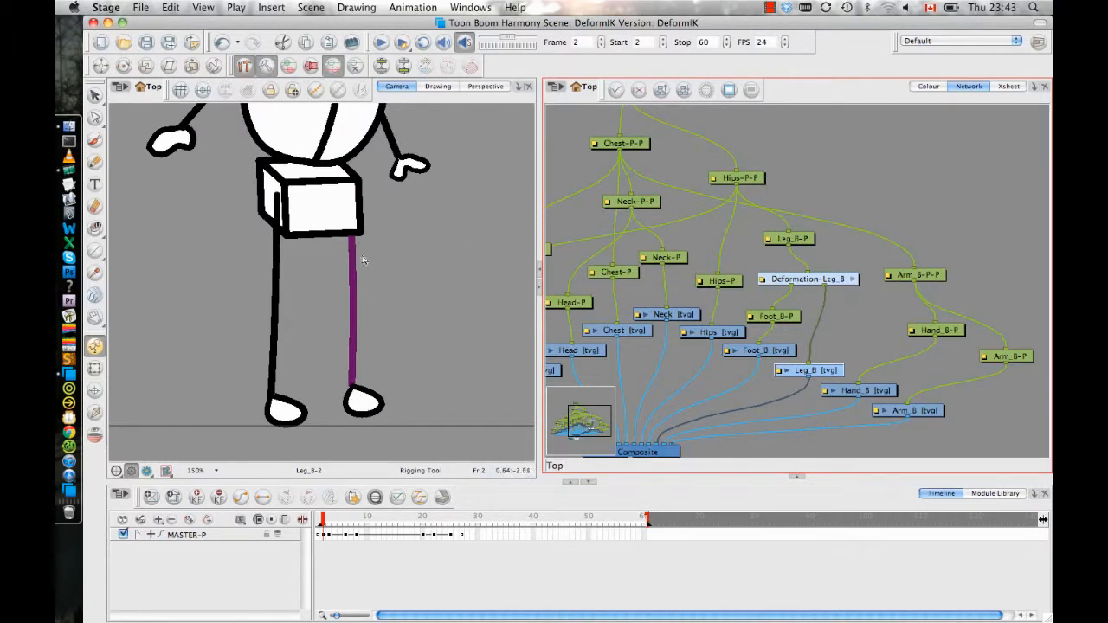
pyautogui.click(357, 400)
pyautogui.click(352, 300)
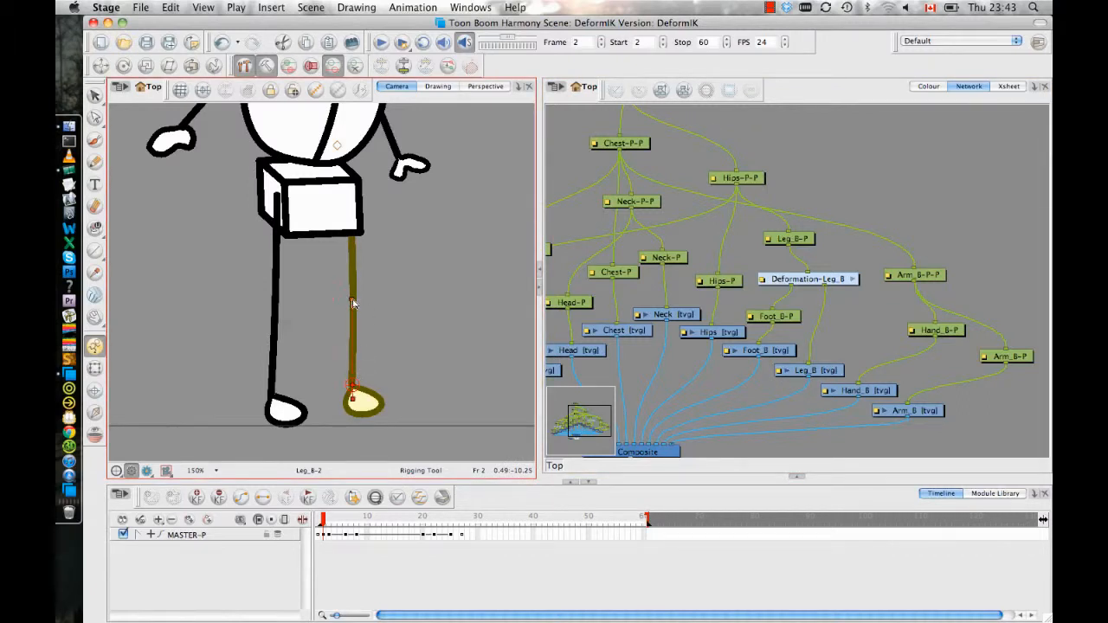
pyautogui.click(355, 197)
pyautogui.click(264, 67)
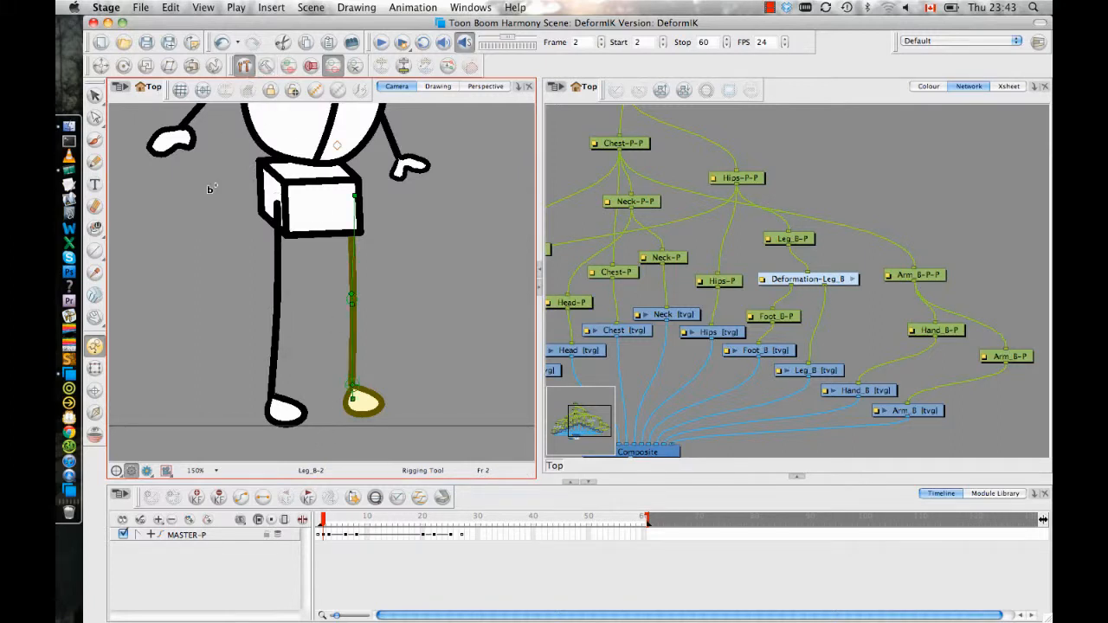
# Pose the back leg's reversed bone chain on frame 2 with the knee bent forward and its upper end at the hip box
pyautogui.click(98, 369)
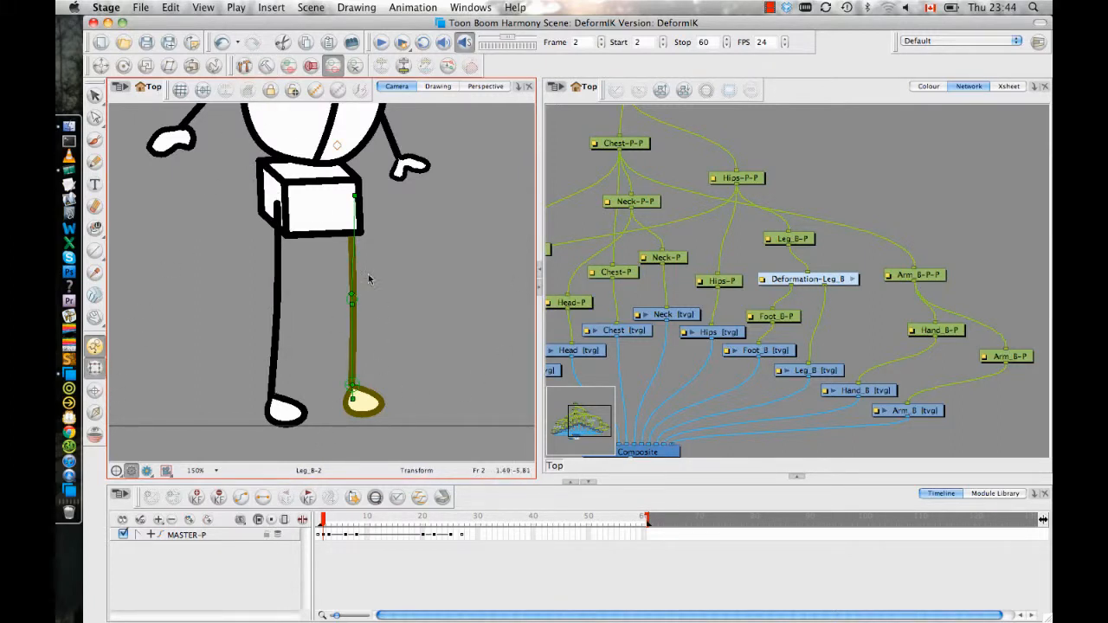
pyautogui.moveTo(353, 200); pyautogui.dragTo(300, 209)
pyautogui.moveTo(353, 336); pyautogui.dragTo(380, 266)
# Select the Hips-P peg and rotate the hips slightly clockwise on frame 2 to fit the bent leg
pyautogui.click(328, 204)
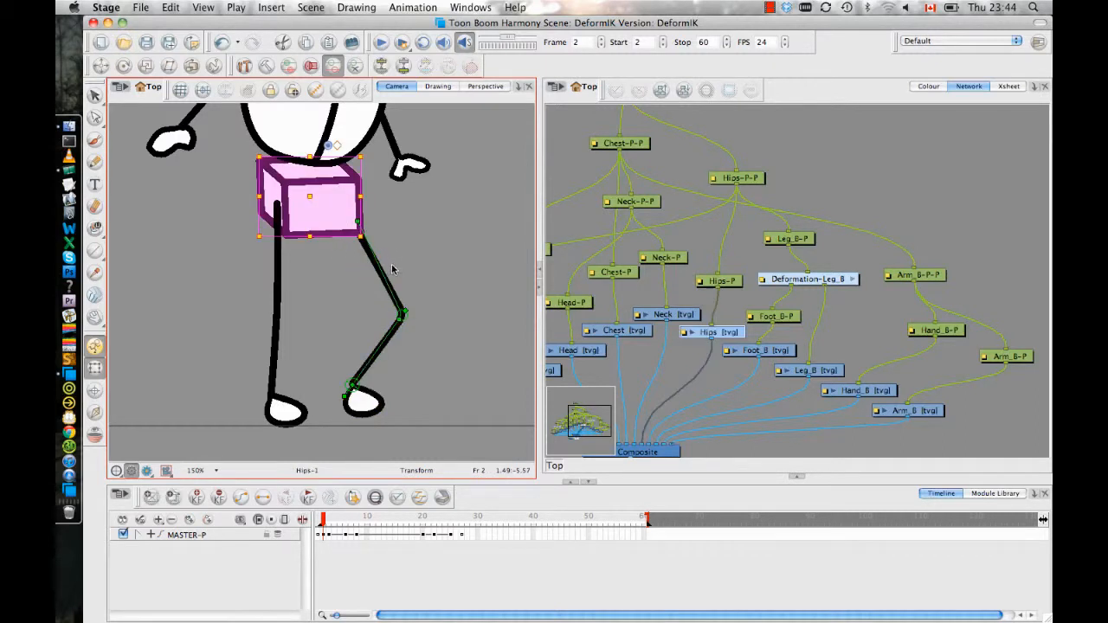
pyautogui.press('b')
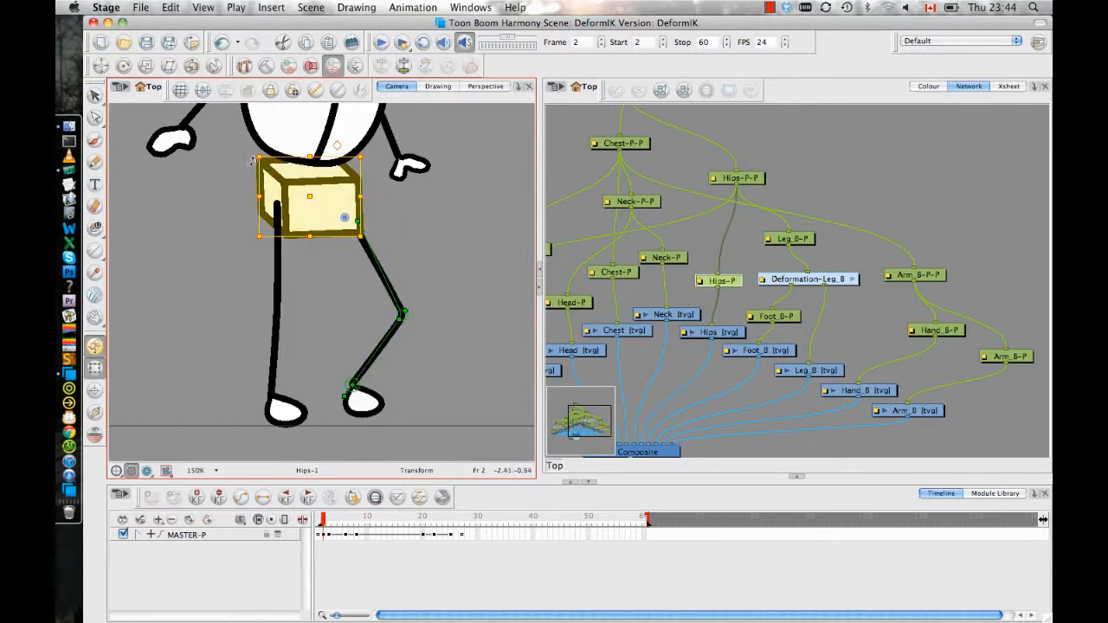
pyautogui.moveTo(250, 156); pyautogui.dragTo(262, 134)
pyautogui.moveTo(314, 205); pyautogui.dragTo(317, 209)
pyautogui.click(456, 383)
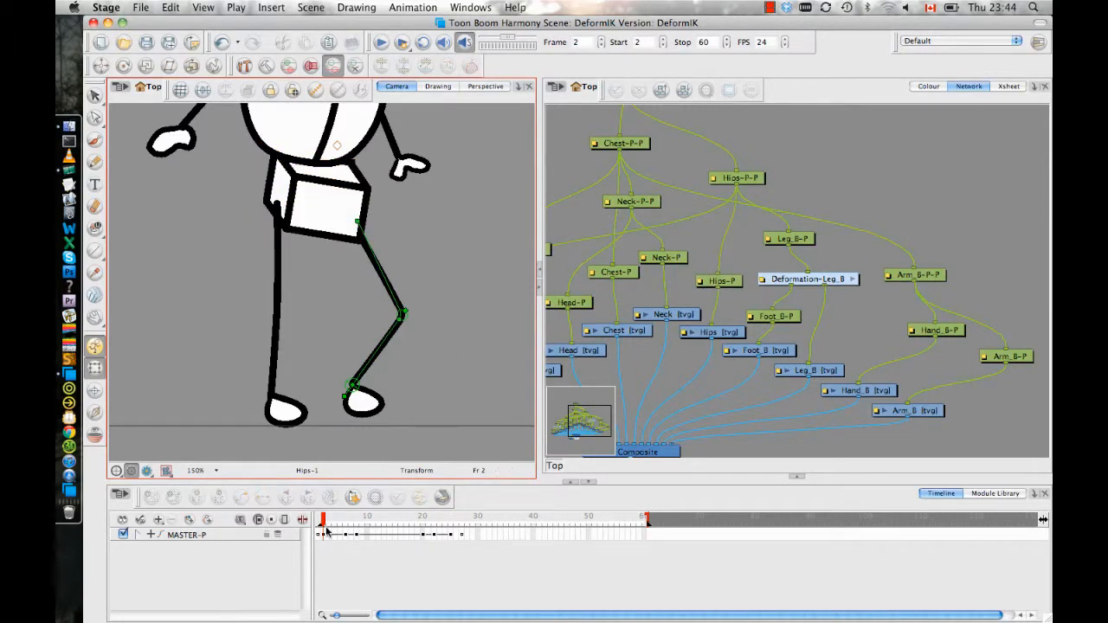
# Duplicate the Leg_B drawing on frame 3 and rig the copy with a curve deformer running from the ankle up to the hip
pyautogui.moveTo(322, 524); pyautogui.dragTo(329, 529)
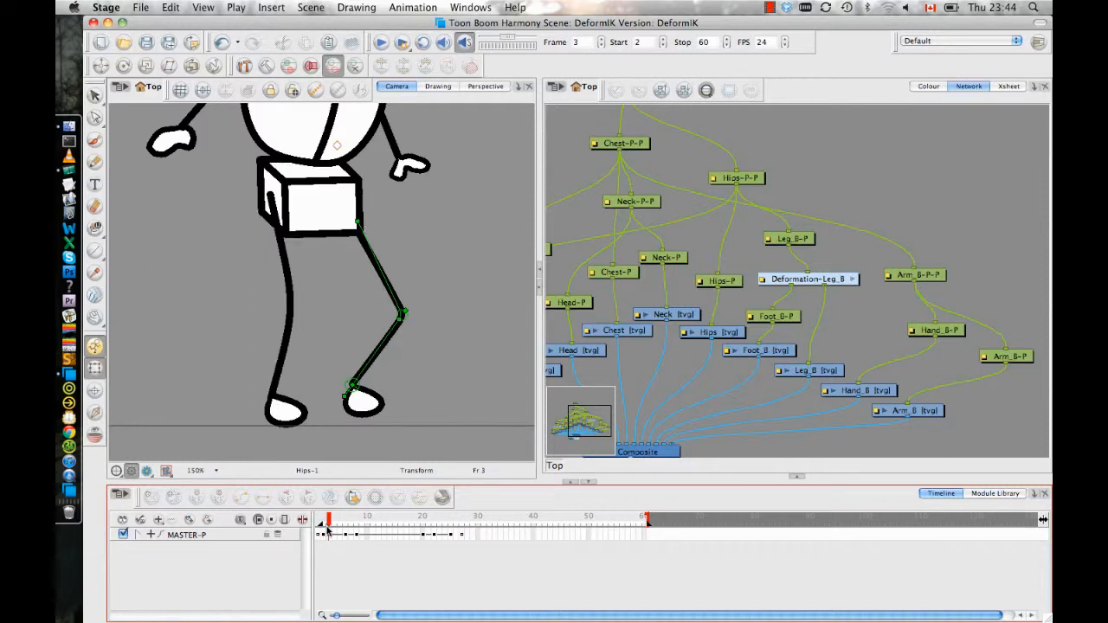
pyautogui.click(825, 374)
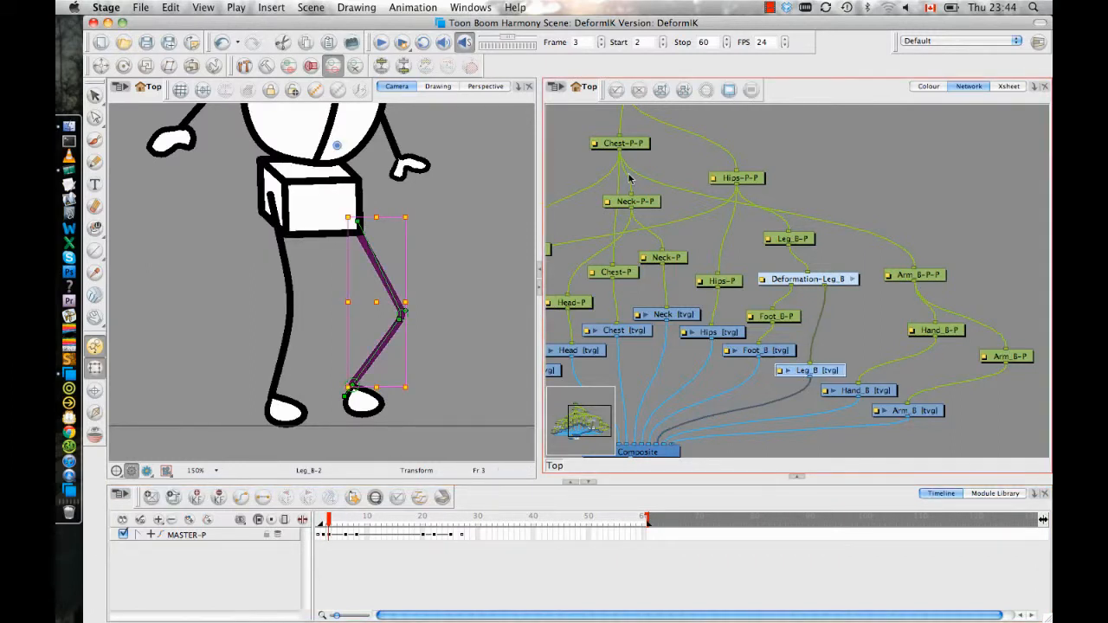
pyautogui.click(173, 499)
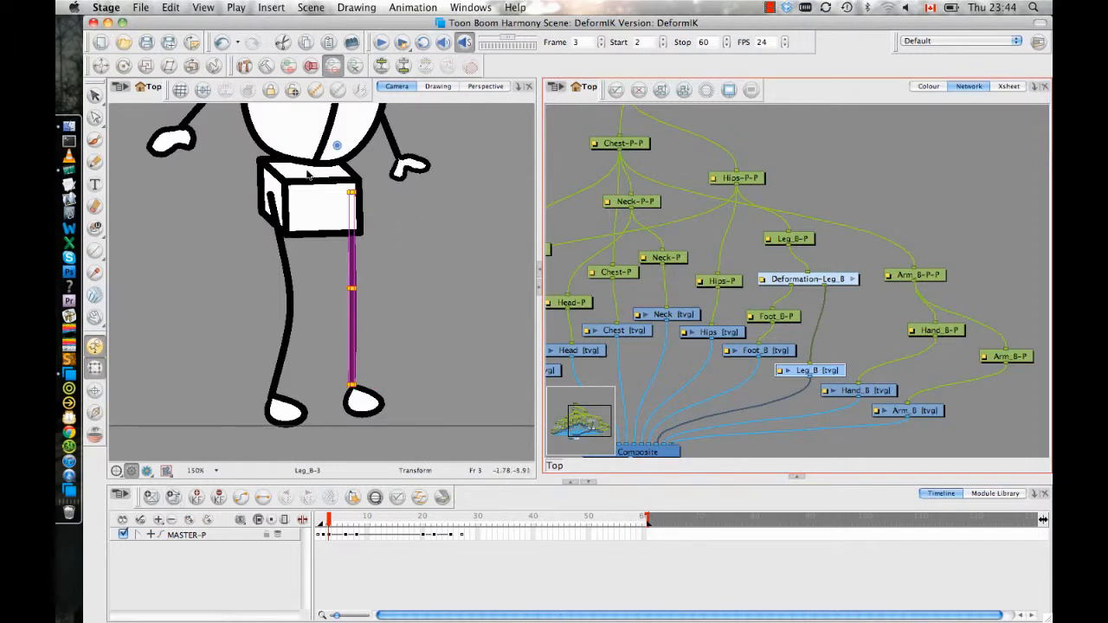
pyautogui.click(264, 67)
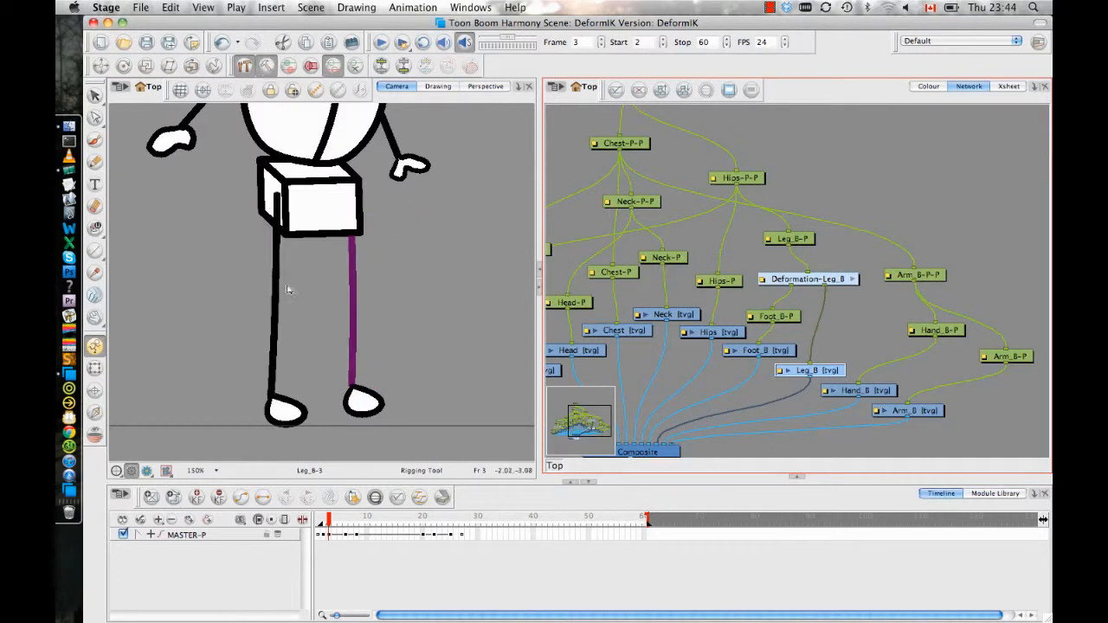
pyautogui.click(355, 394)
pyautogui.click(353, 339)
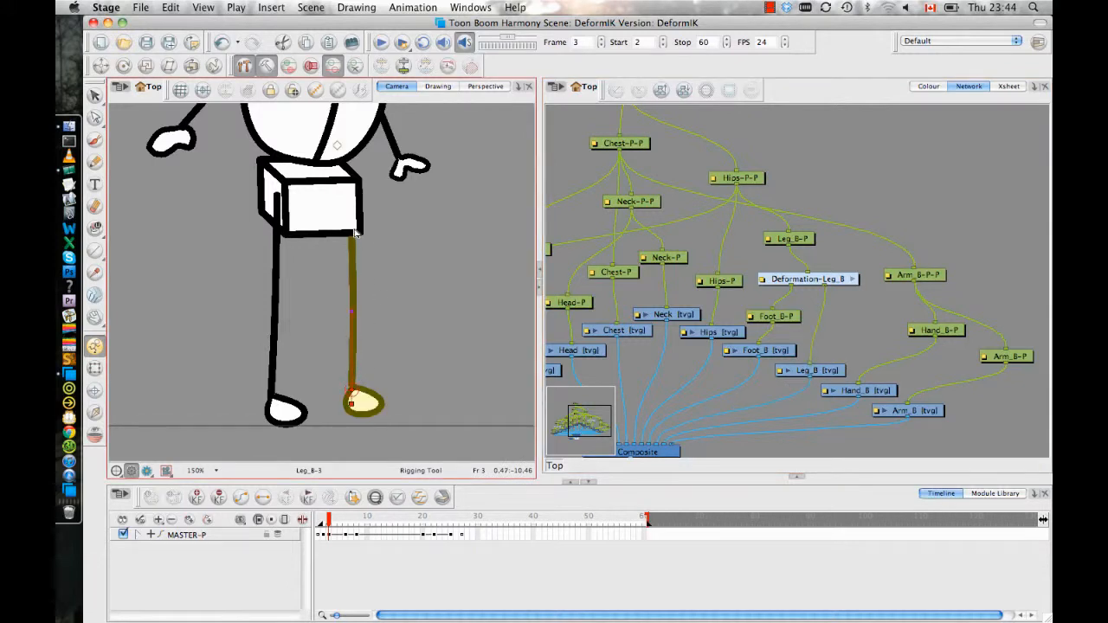
pyautogui.moveTo(349, 204); pyautogui.dragTo(351, 261)
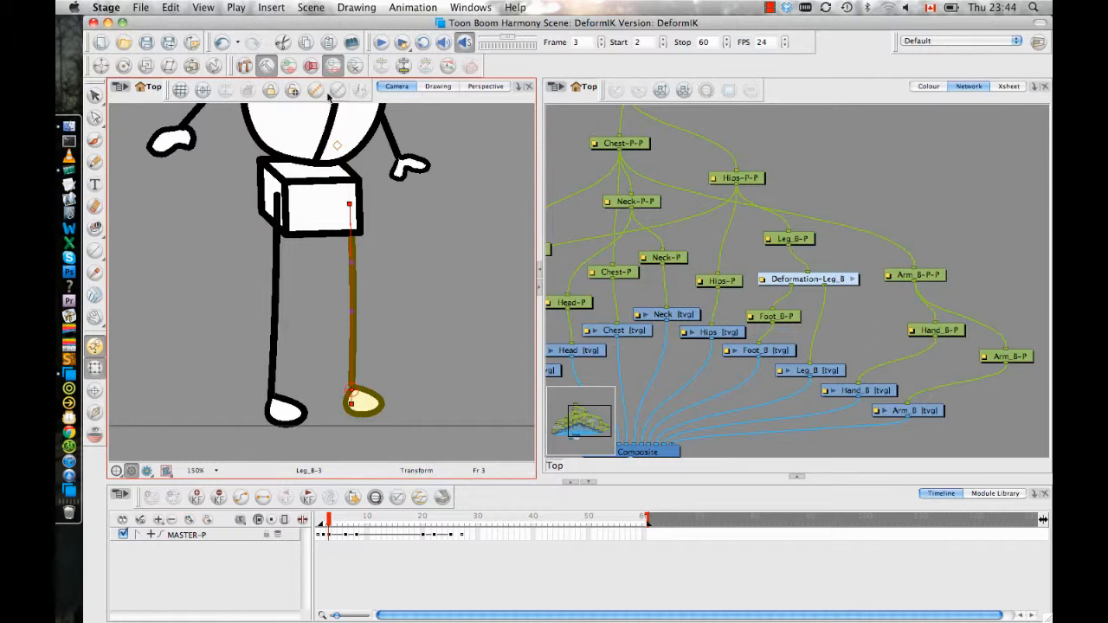
pyautogui.click(266, 67)
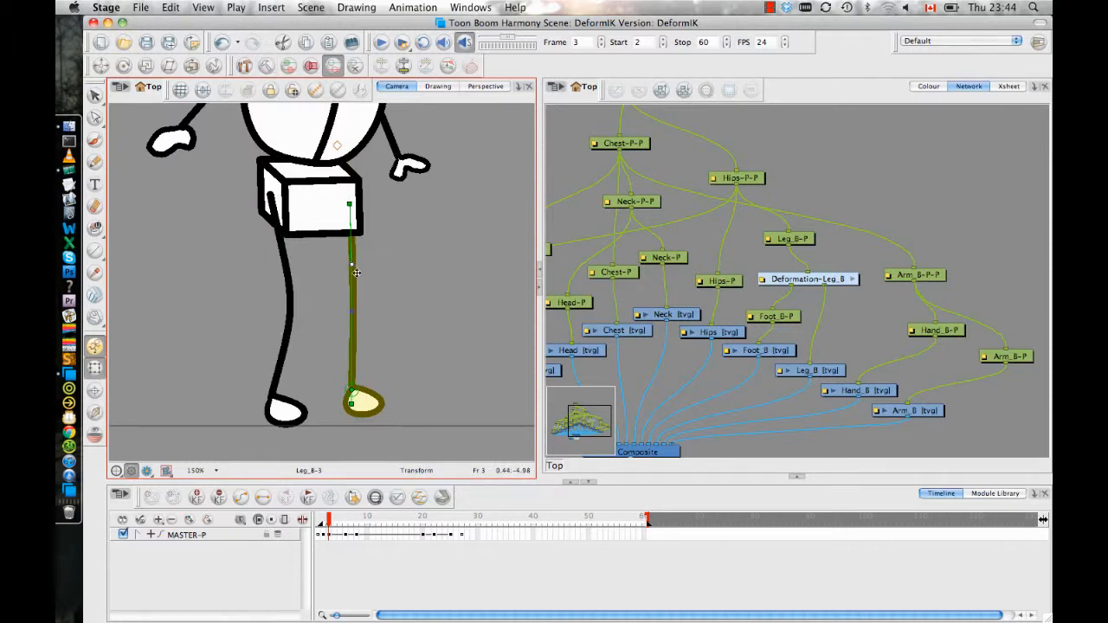
# Bend the frame 3 leg forward with the curve handles, and lower its upper end to the bottom of the hip box
pyautogui.moveTo(351, 262); pyautogui.dragTo(400, 303)
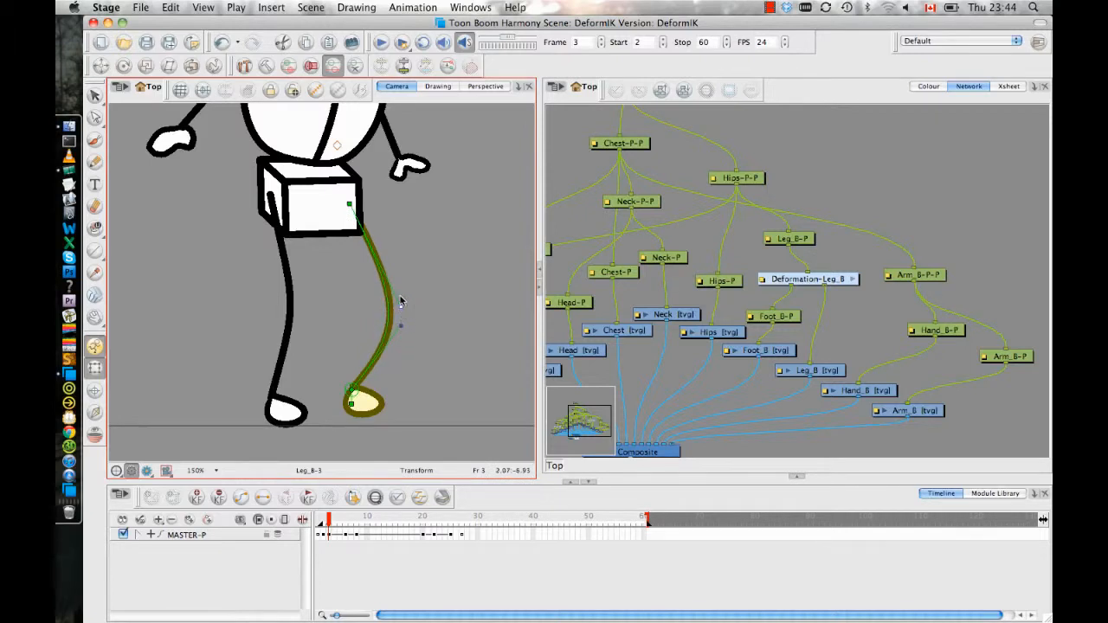
pyautogui.click(353, 213)
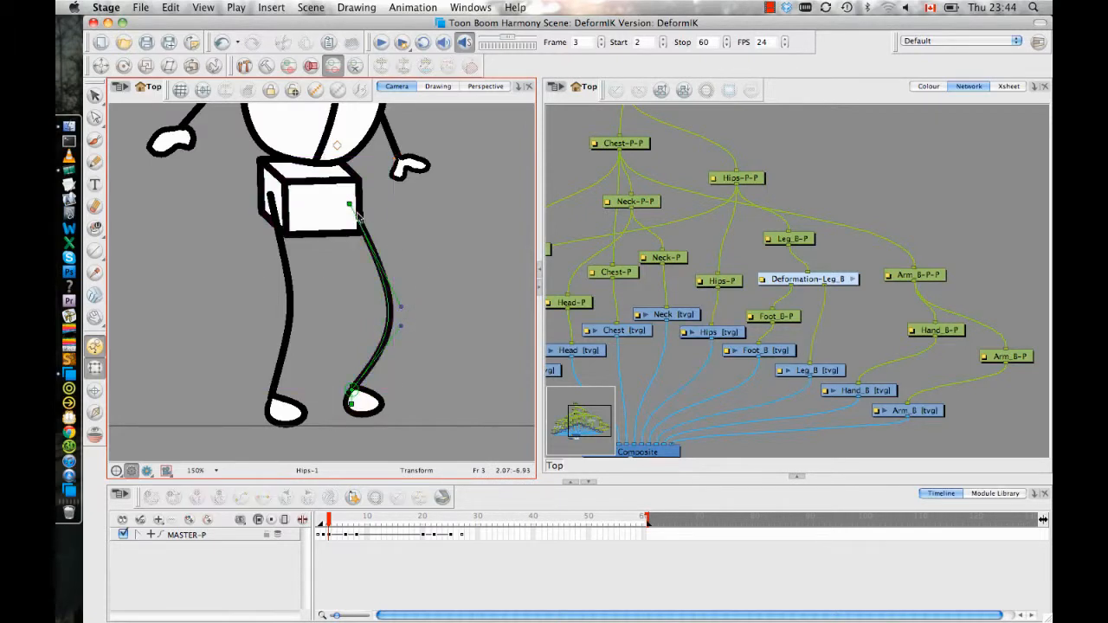
pyautogui.moveTo(350, 206); pyautogui.dragTo(360, 248)
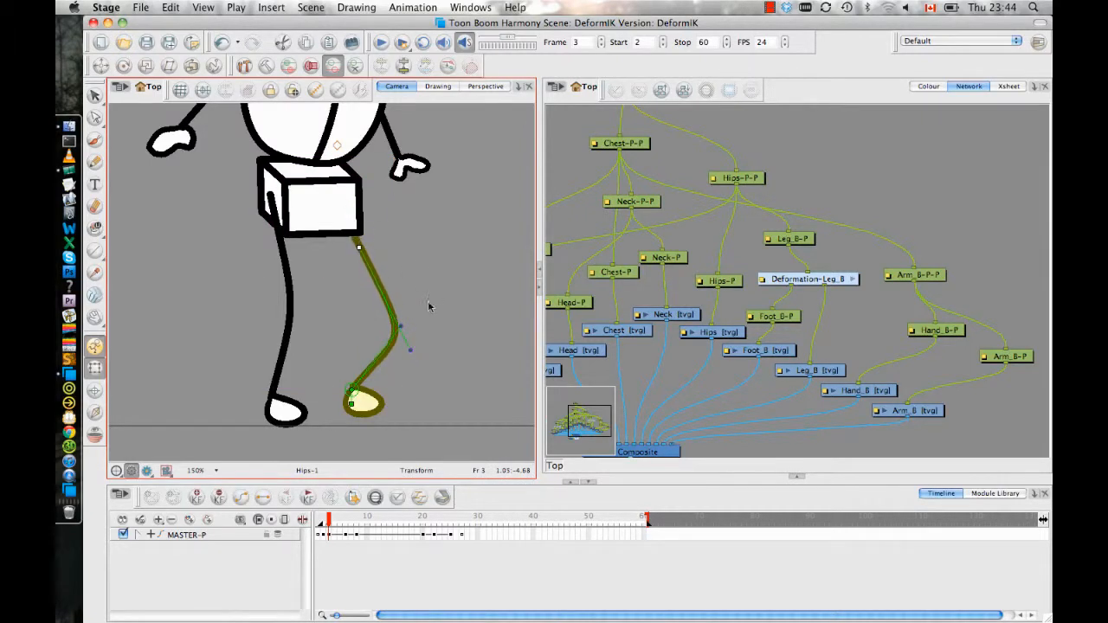
pyautogui.moveTo(403, 332); pyautogui.dragTo(411, 312)
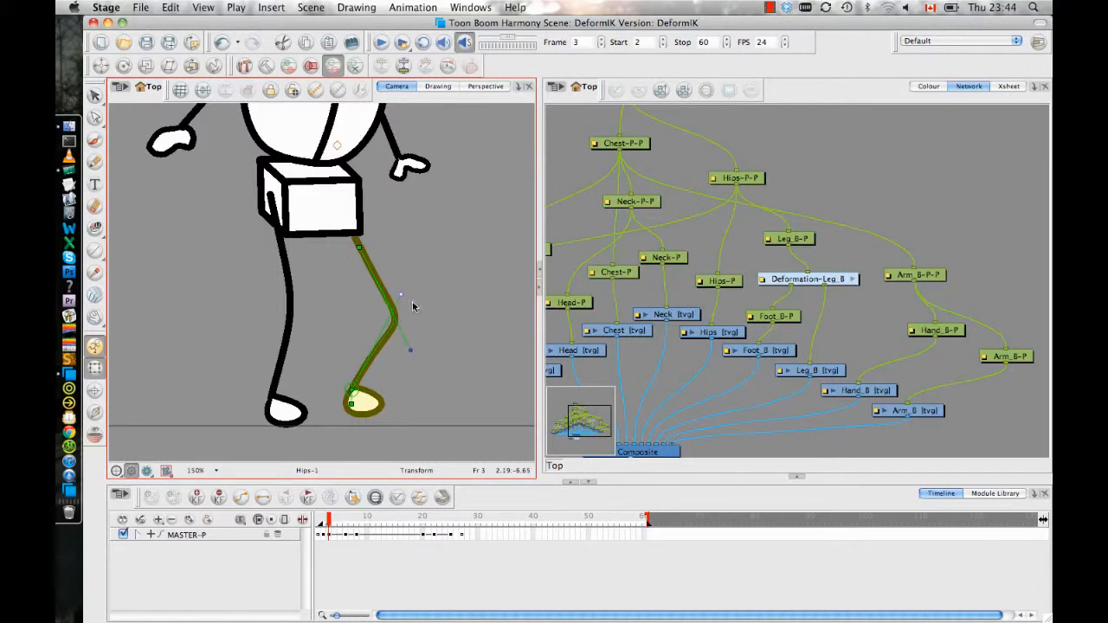
# Refine the frame 3 knee bend by pulling the lower curve handle slightly back toward the leg
pyautogui.moveTo(411, 352); pyautogui.dragTo(399, 358)
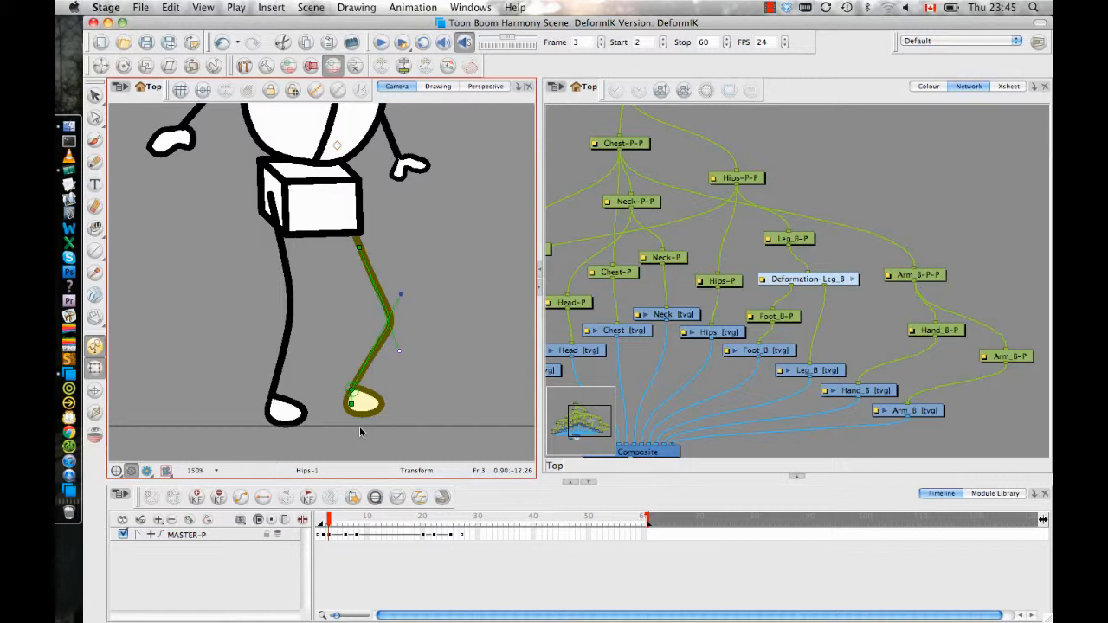
pyautogui.click(507, 517)
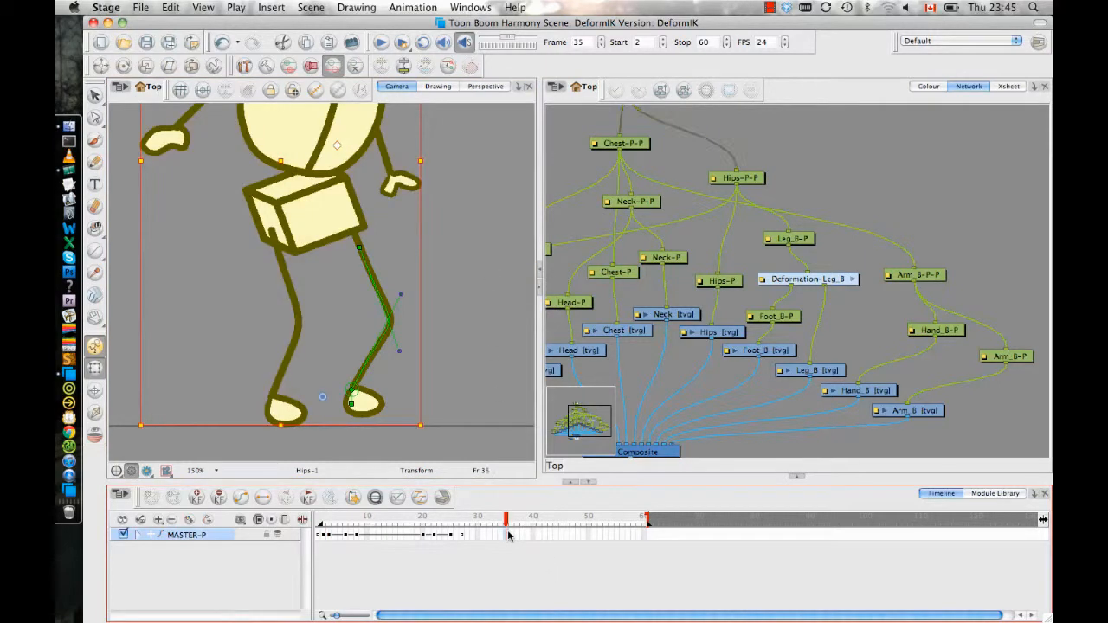
pyautogui.moveTo(508, 517); pyautogui.dragTo(482, 526)
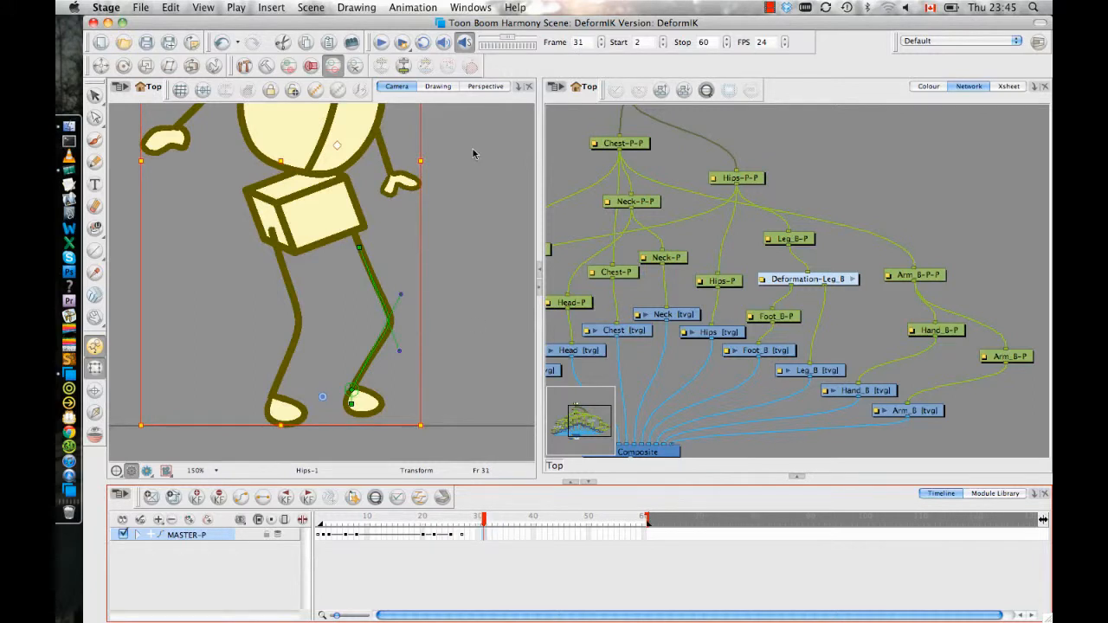
# Swap the Leg_B drawing on frame 28 to Leg_B-1, the original version with the hip-to-ankle bone chain
pyautogui.click(457, 374)
pyautogui.click(373, 349)
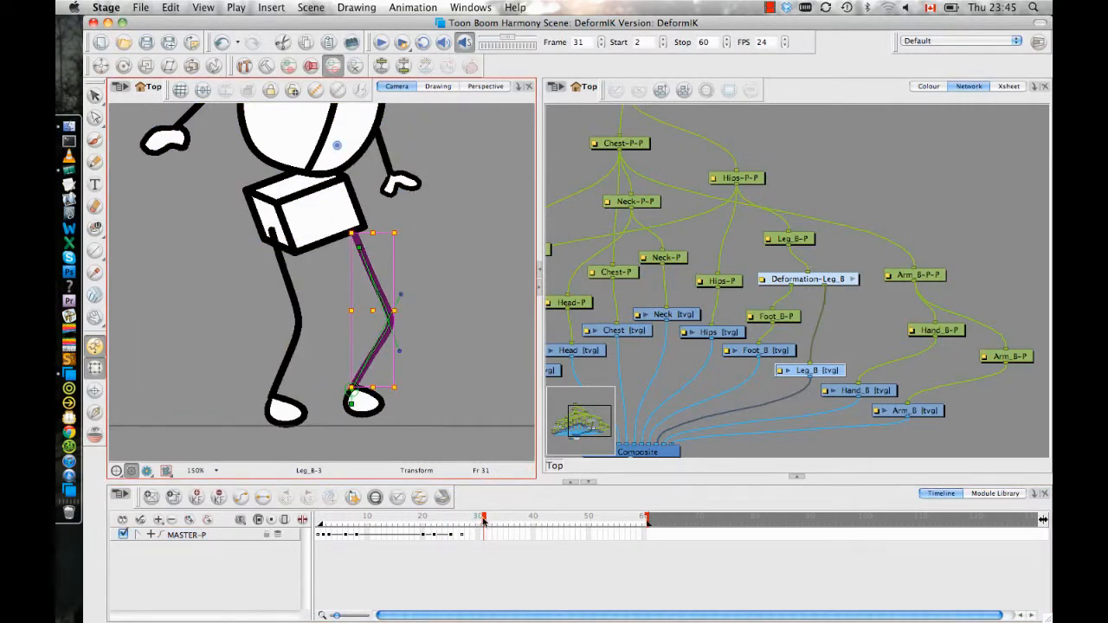
pyautogui.moveTo(482, 519)
pyautogui.mouseDown()
pyautogui.moveTo(436, 520)
pyautogui.moveTo(464, 530)
pyautogui.mouseUp()
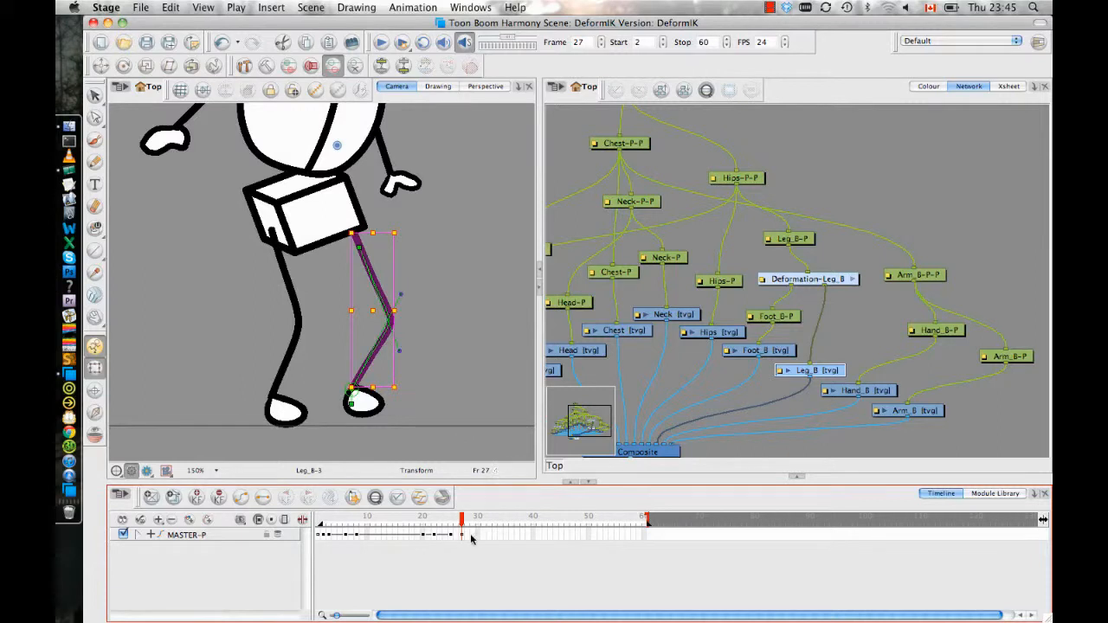
pyautogui.click(467, 536)
pyautogui.click(465, 317)
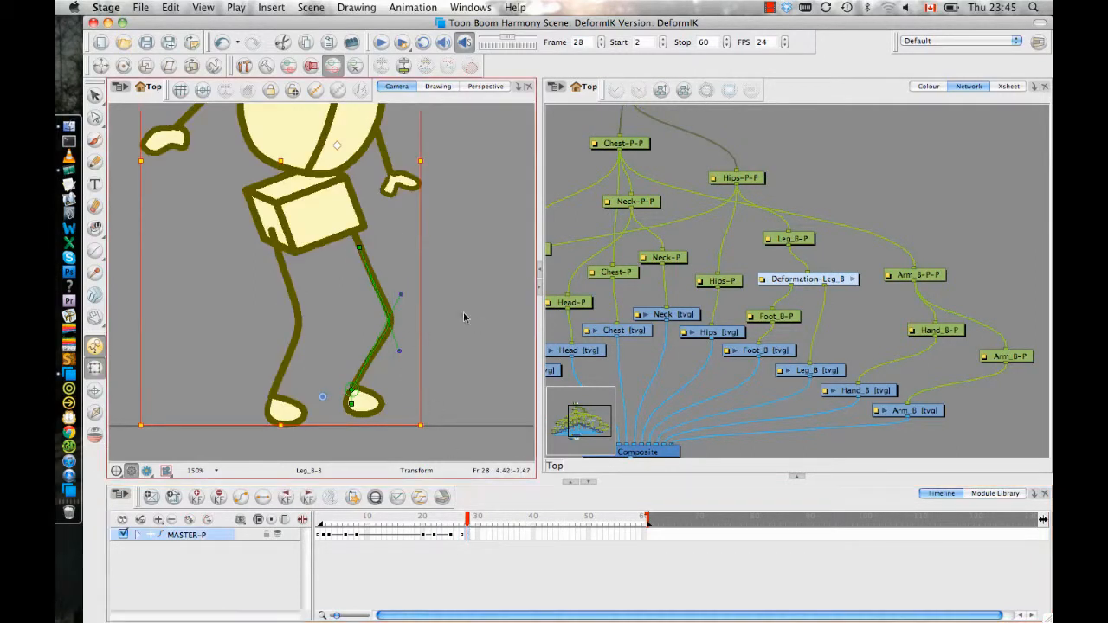
pyautogui.click(372, 269)
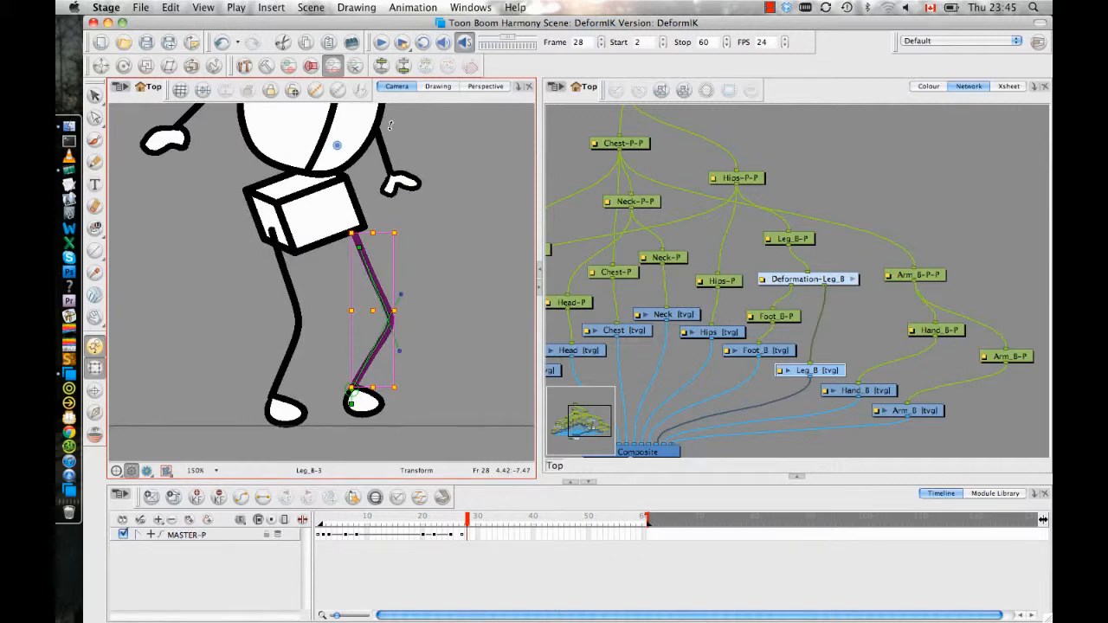
pyautogui.press(']')
pyautogui.press(']')
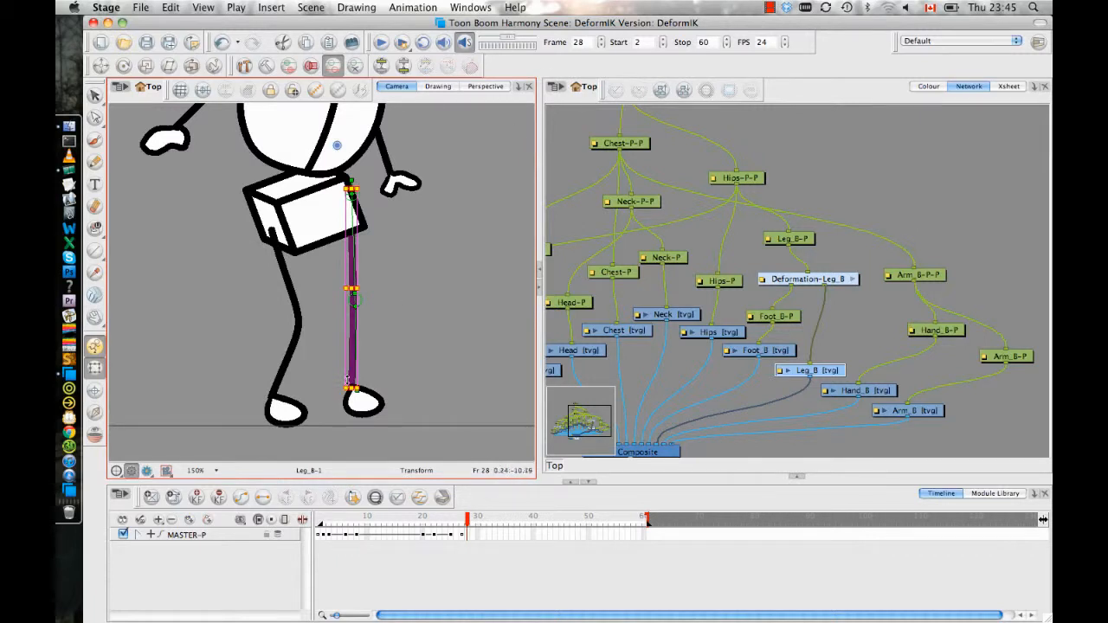
# Try to swing the frame 28 leg forward and up from its hip joint
pyautogui.click(359, 274)
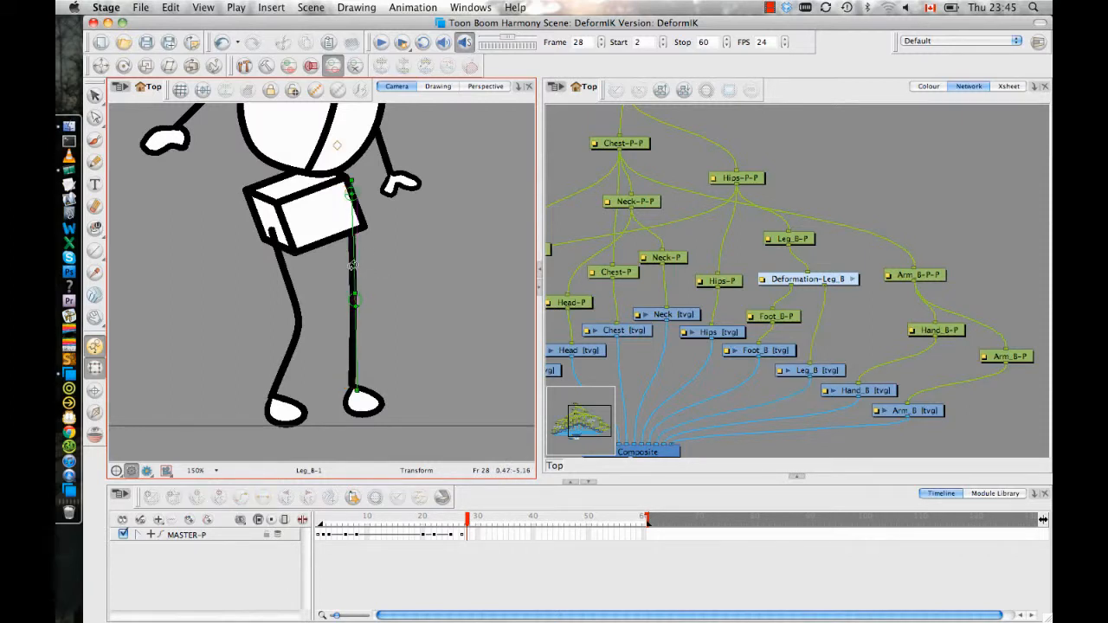
pyautogui.moveTo(353, 270)
pyautogui.mouseDown()
pyautogui.moveTo(394, 253)
pyautogui.moveTo(410, 219)
pyautogui.mouseUp()
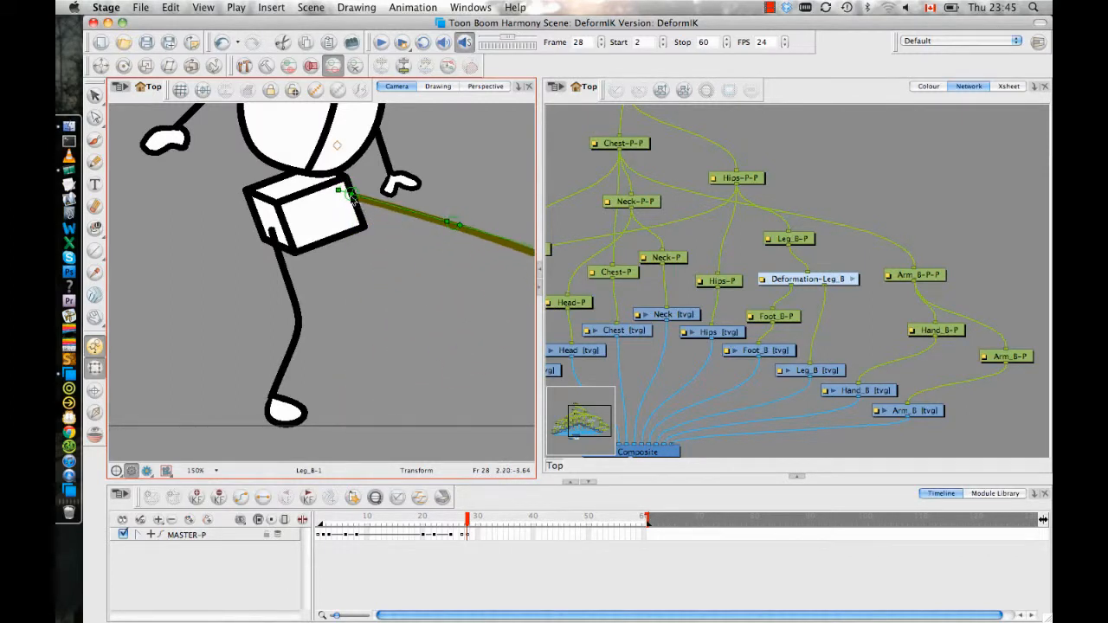
pyautogui.moveTo(351, 195); pyautogui.dragTo(343, 201)
pyautogui.hscroll(3, 416, 324)
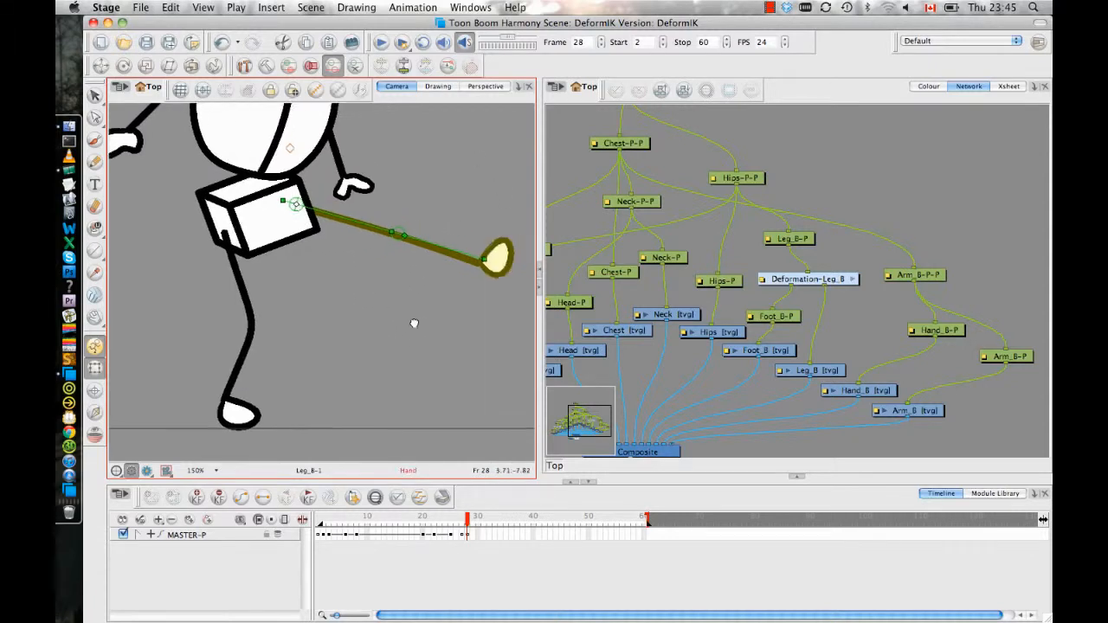
pyautogui.moveTo(464, 525); pyautogui.dragTo(467, 524)
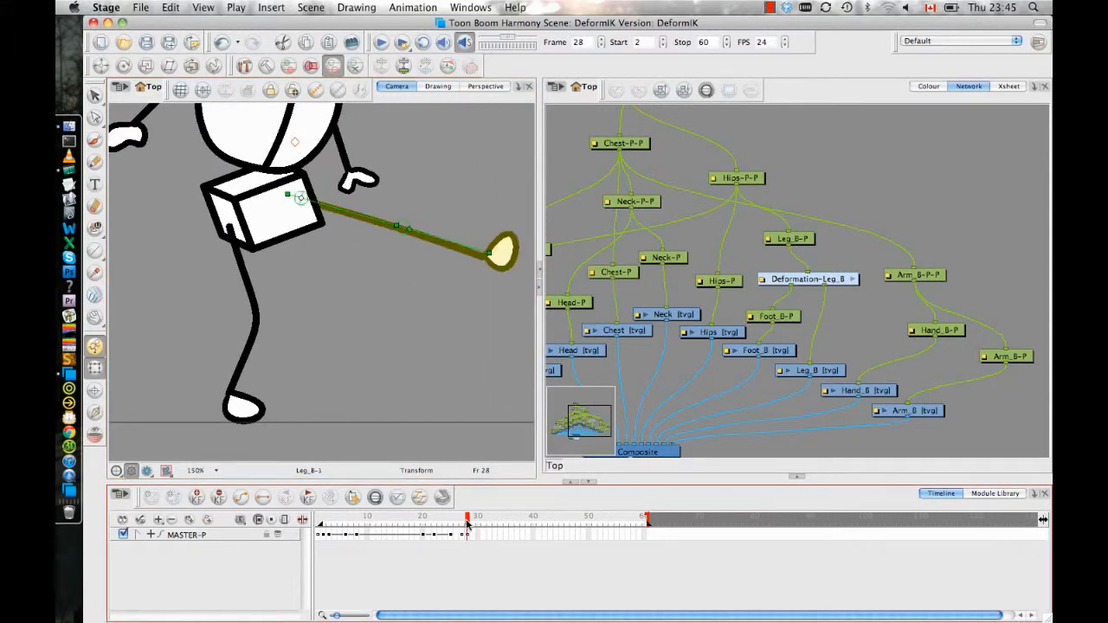
pyautogui.click(465, 536)
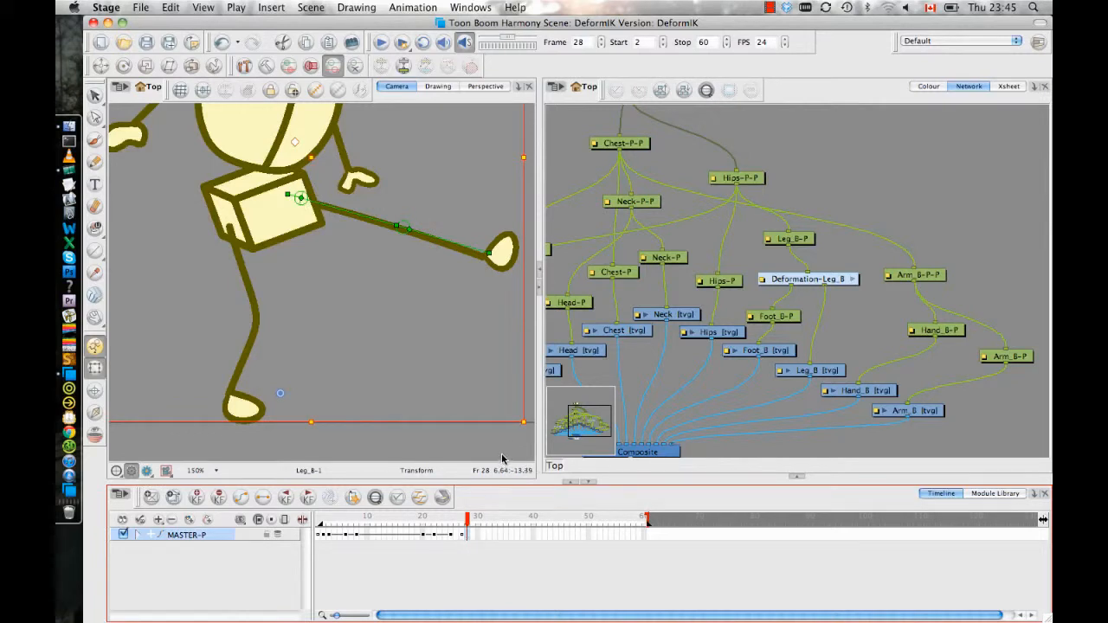
pyautogui.press('super+z')
pyautogui.press('super+z')
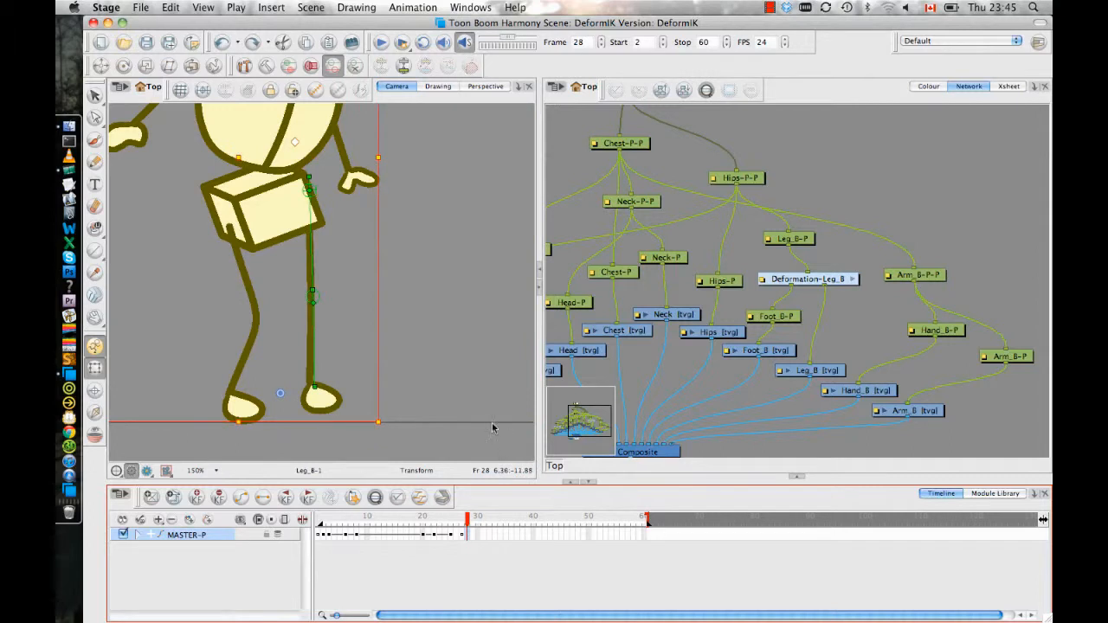
# Turn on onion skinning and bend the frame 28 leg forward at the knee, using the frame 27 pose as reference
pyautogui.click(463, 519)
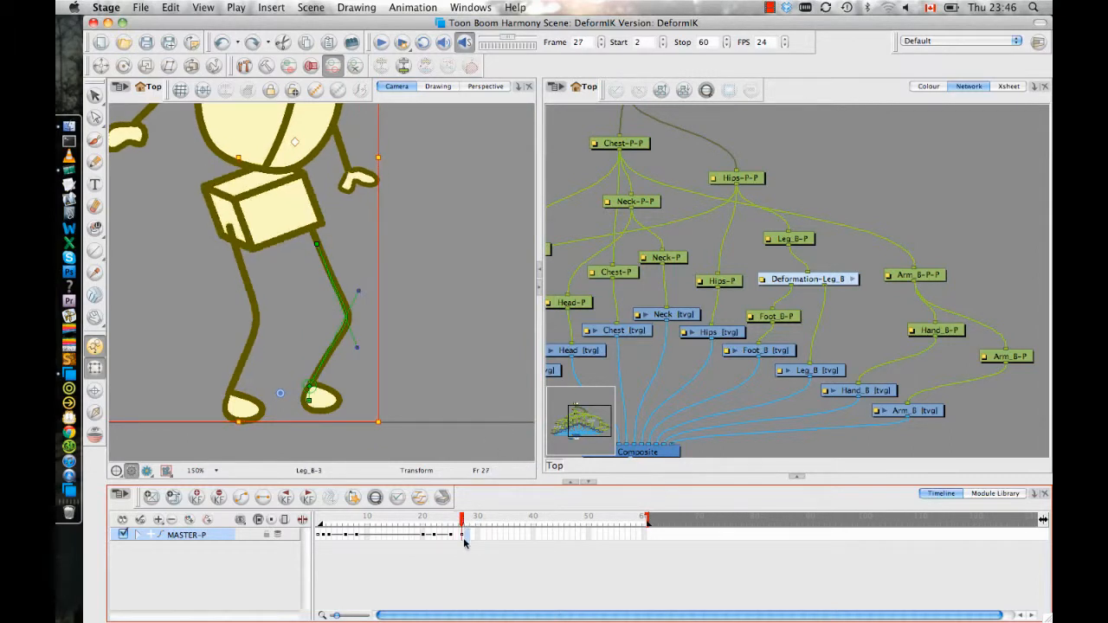
pyautogui.click(468, 535)
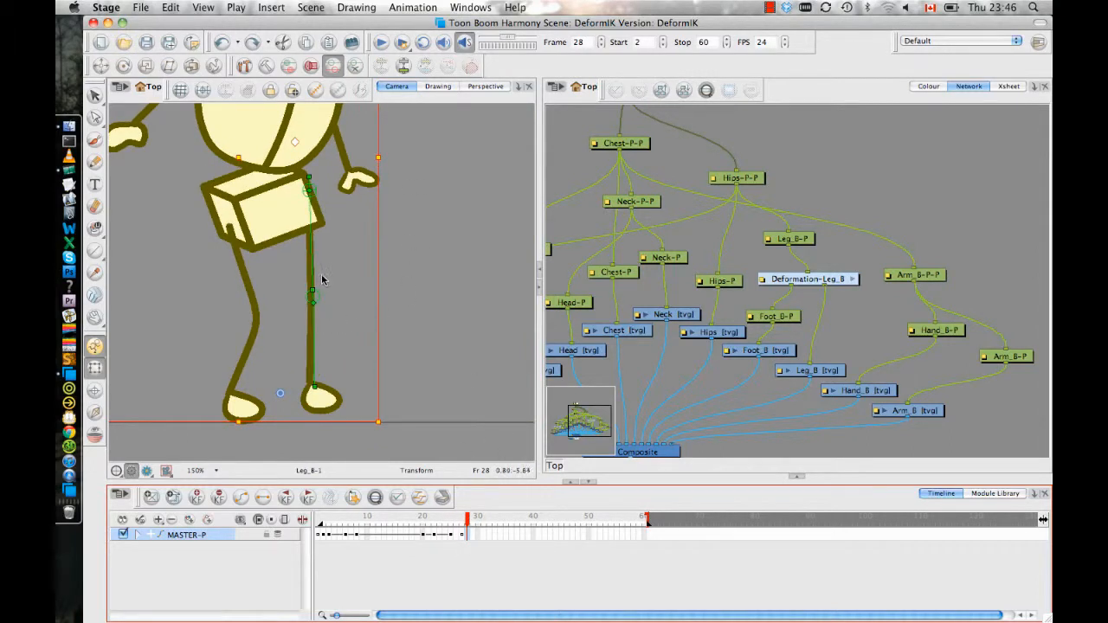
pyautogui.hotkey('alt', 'o')
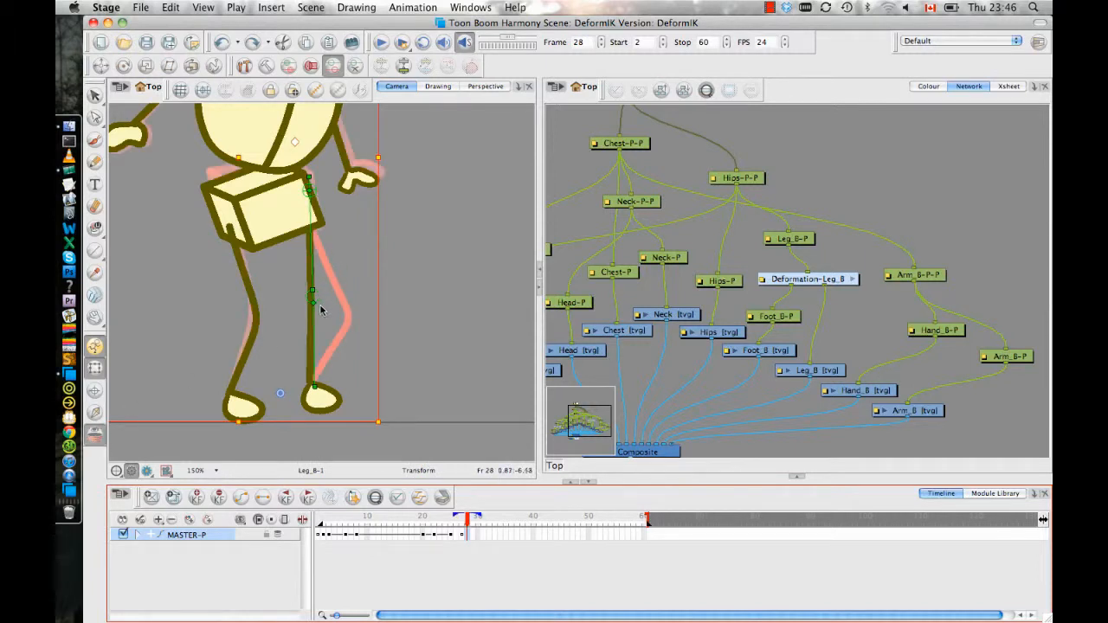
pyautogui.moveTo(317, 395); pyautogui.dragTo(315, 369)
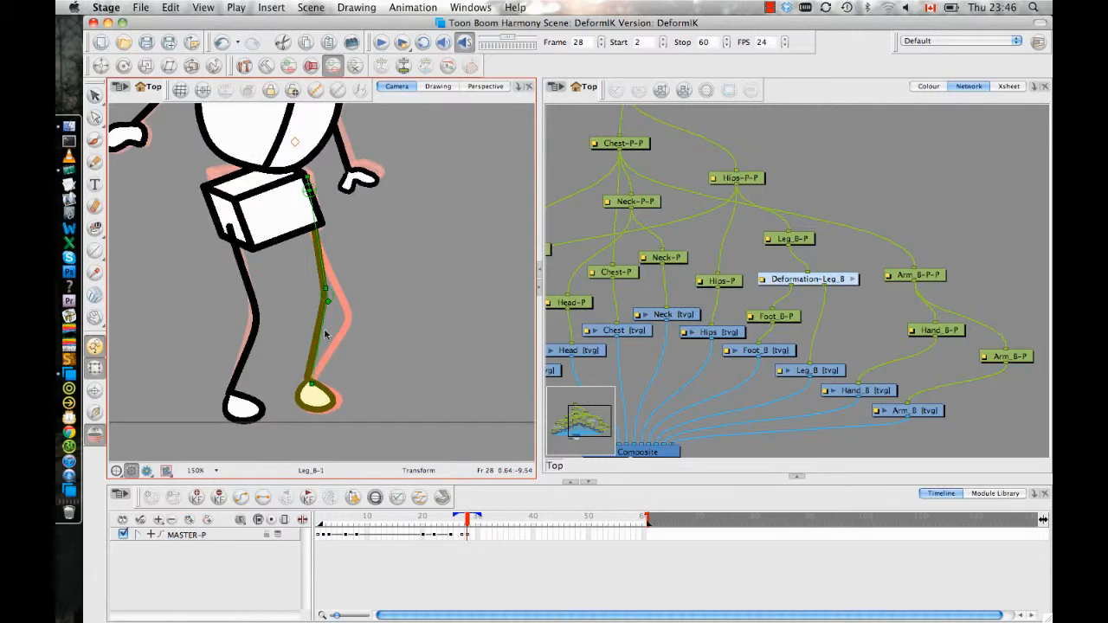
pyautogui.click(463, 520)
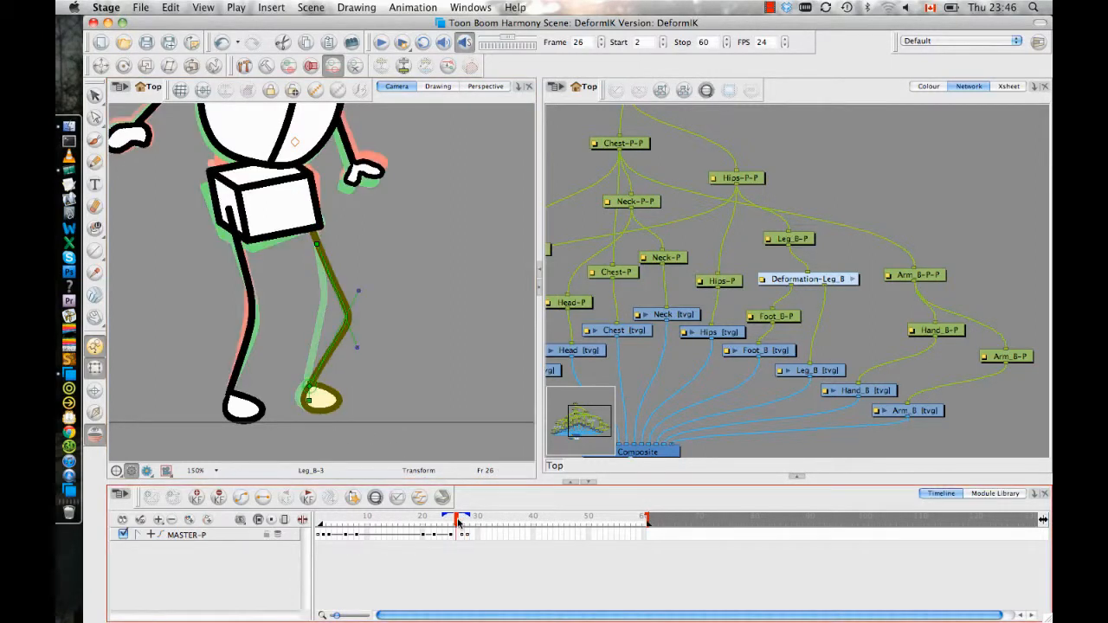
pyautogui.moveTo(462, 522); pyautogui.dragTo(467, 523)
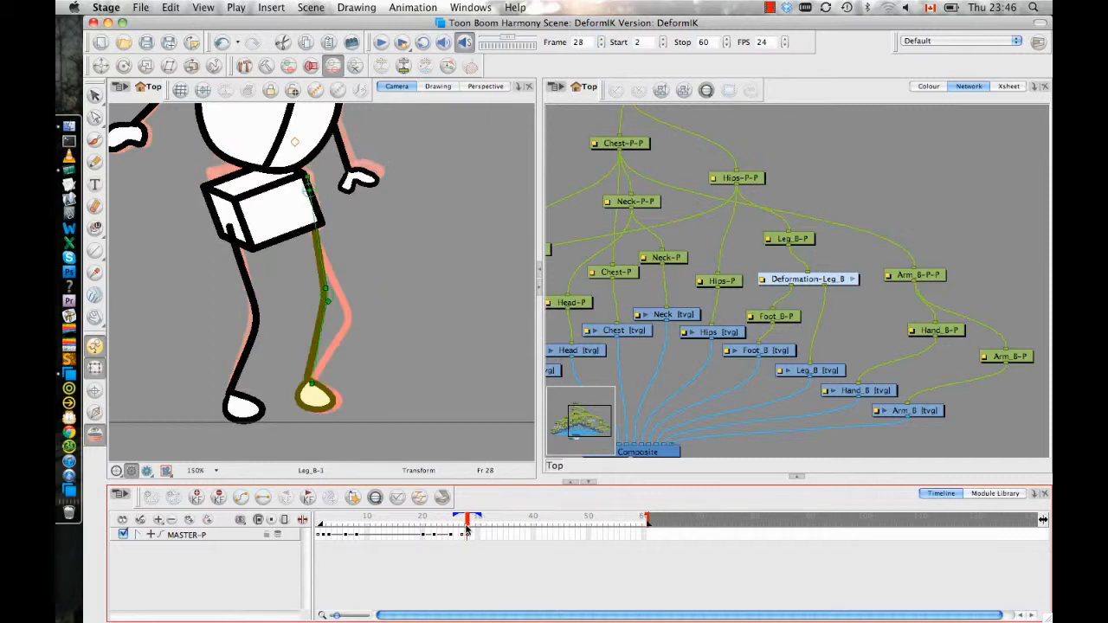
# Shift the frame 28 bone chain slightly down and forward at the hip to line its foot up with frame 27
pyautogui.click(314, 195)
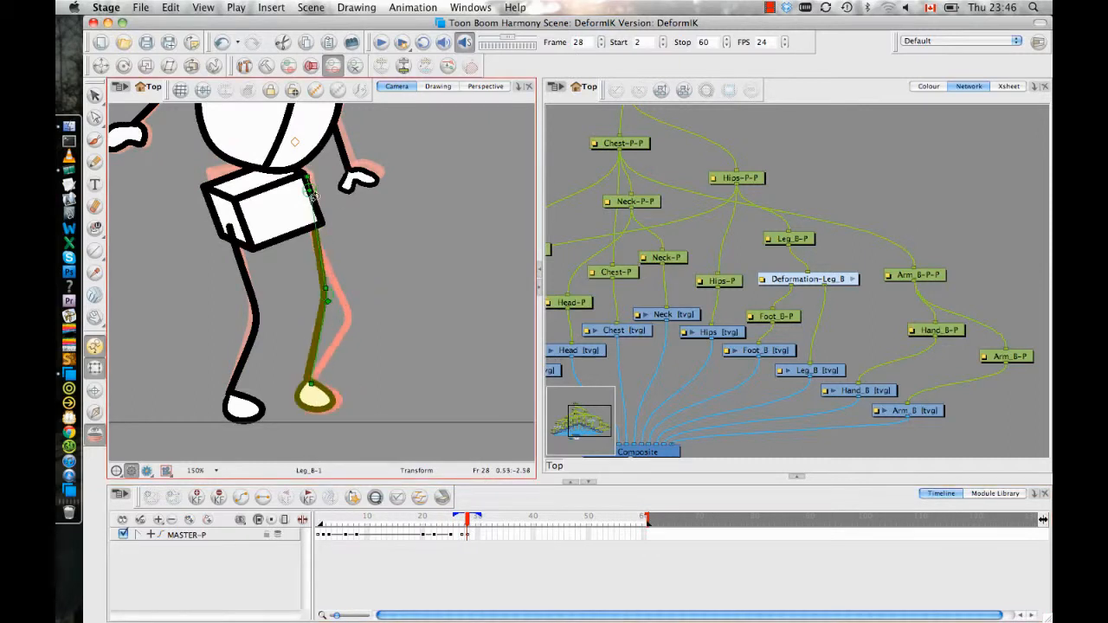
pyautogui.hotkey('ctrl', 'z')
pyautogui.moveTo(316, 196); pyautogui.dragTo(321, 211)
pyautogui.click(462, 522)
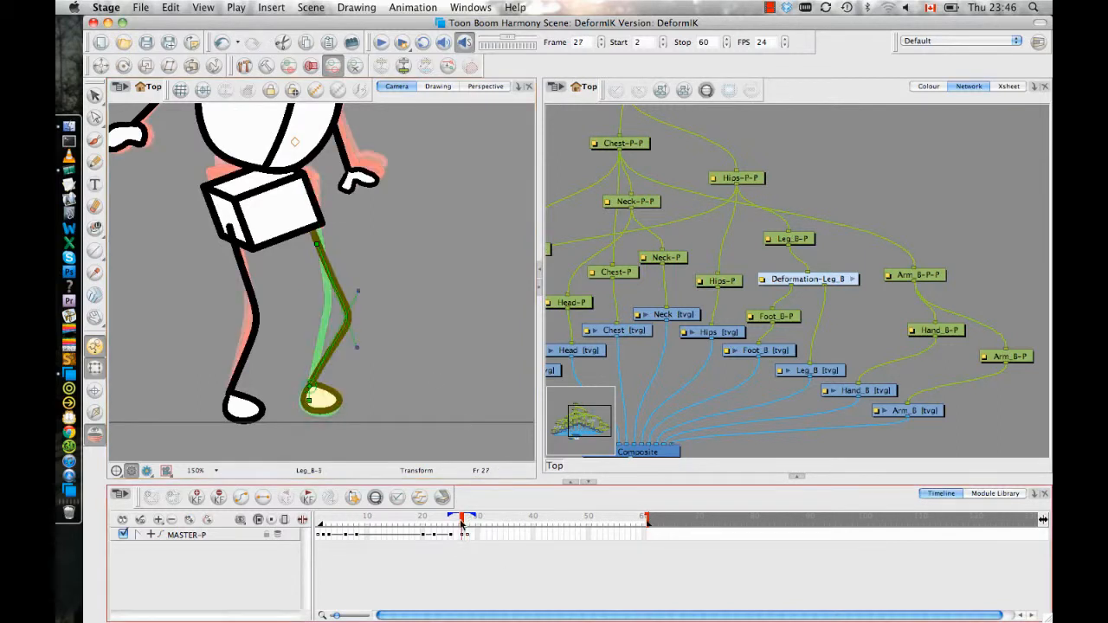
# Pull both knee curve handles back on frame 27 so the curve leg matches the onion-skinned frame 28 leg
pyautogui.click(465, 535)
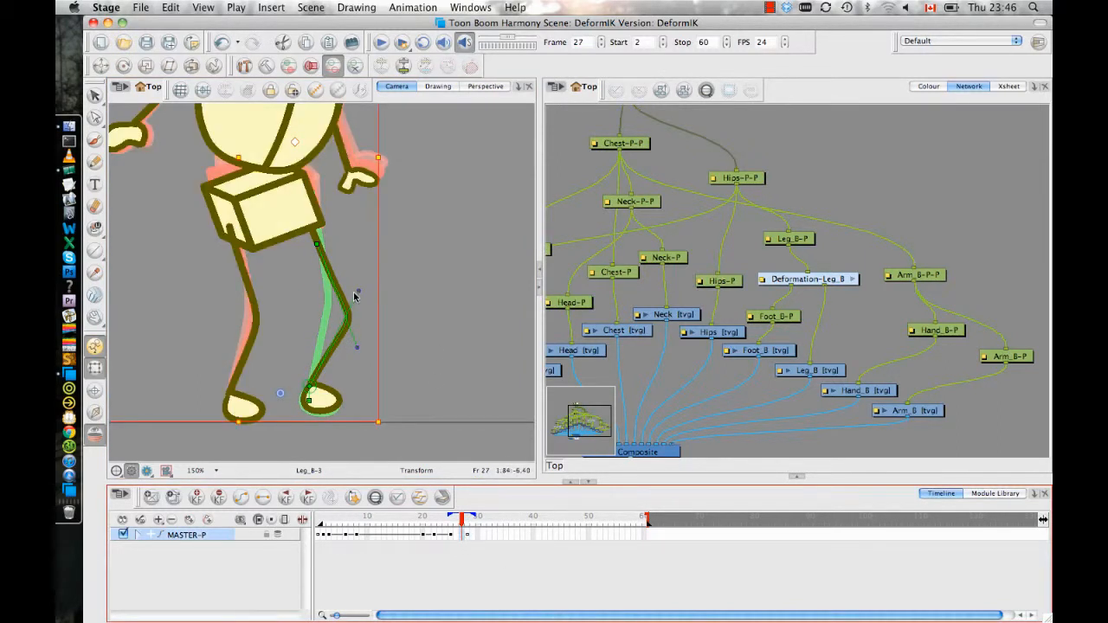
pyautogui.moveTo(358, 292); pyautogui.dragTo(326, 279)
pyautogui.click(340, 338)
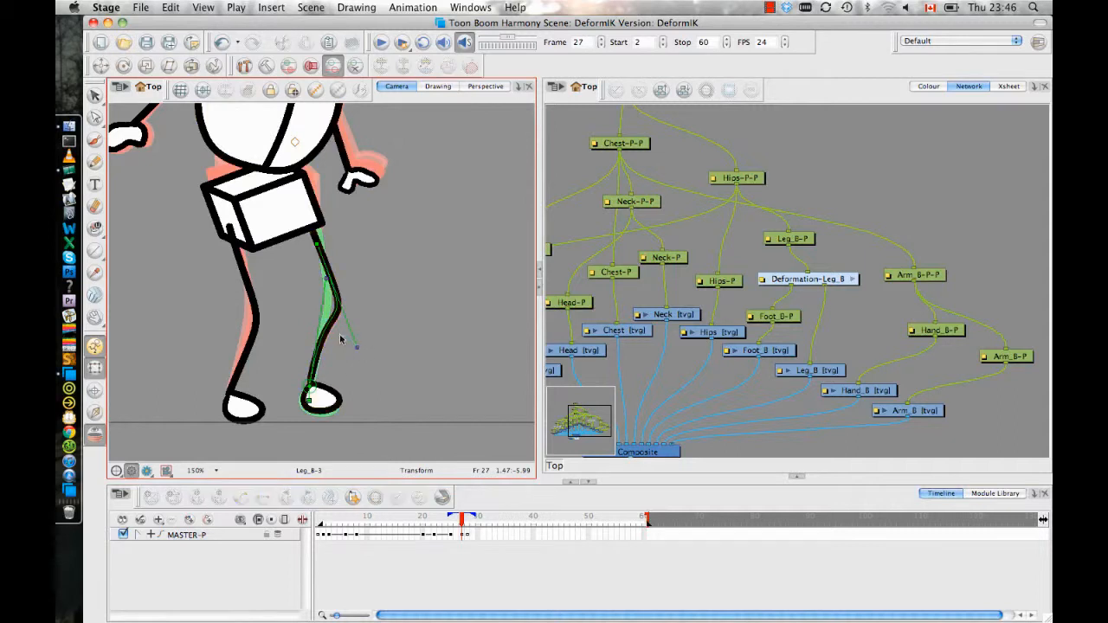
pyautogui.moveTo(356, 345); pyautogui.dragTo(334, 336)
pyautogui.moveTo(464, 519); pyautogui.dragTo(489, 542)
# Swing the bone-chain leg forward and up from the hip on frame 31, animating from the frame 28 pose
pyautogui.click(468, 535)
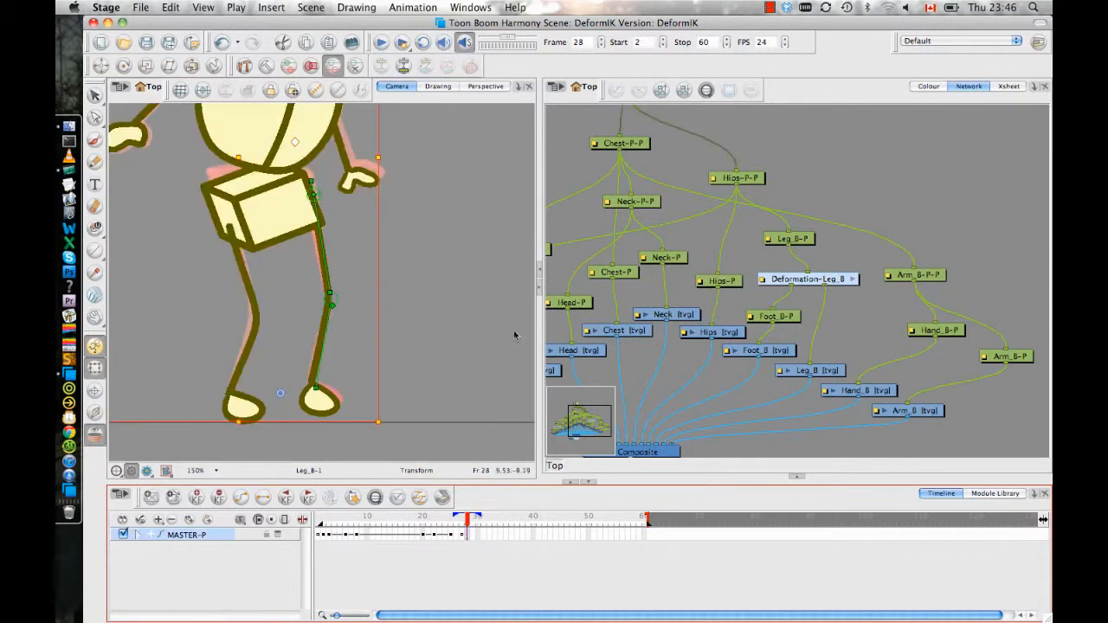
pyautogui.click(484, 535)
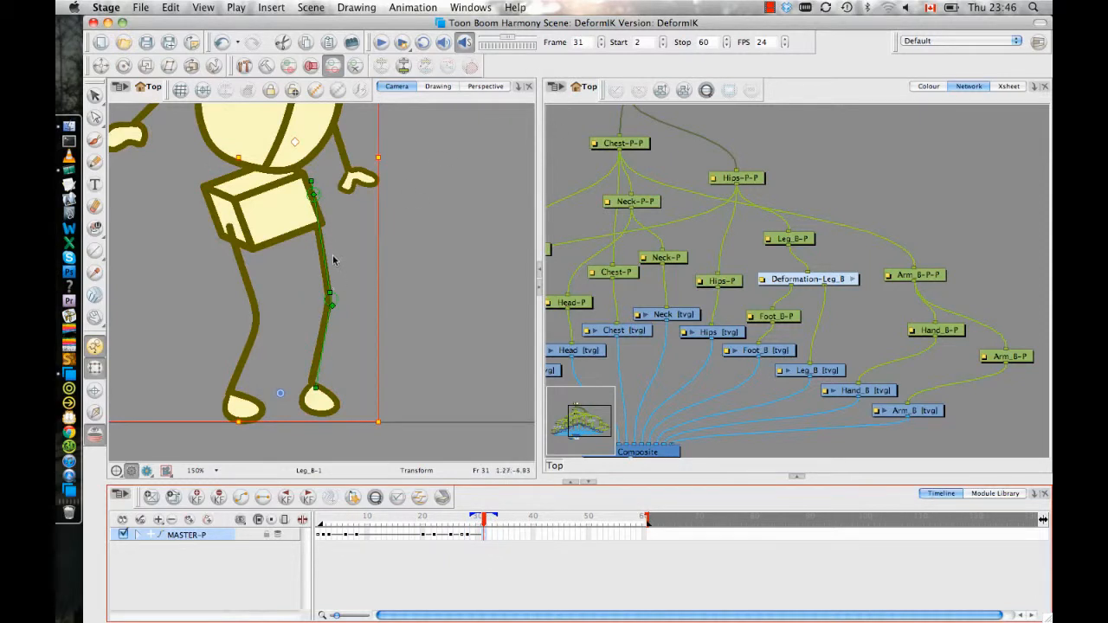
pyautogui.moveTo(325, 258)
pyautogui.mouseDown()
pyautogui.moveTo(480, 263)
pyautogui.moveTo(507, 242)
pyautogui.moveTo(507, 197)
pyautogui.moveTo(505, 222)
pyautogui.mouseUp()
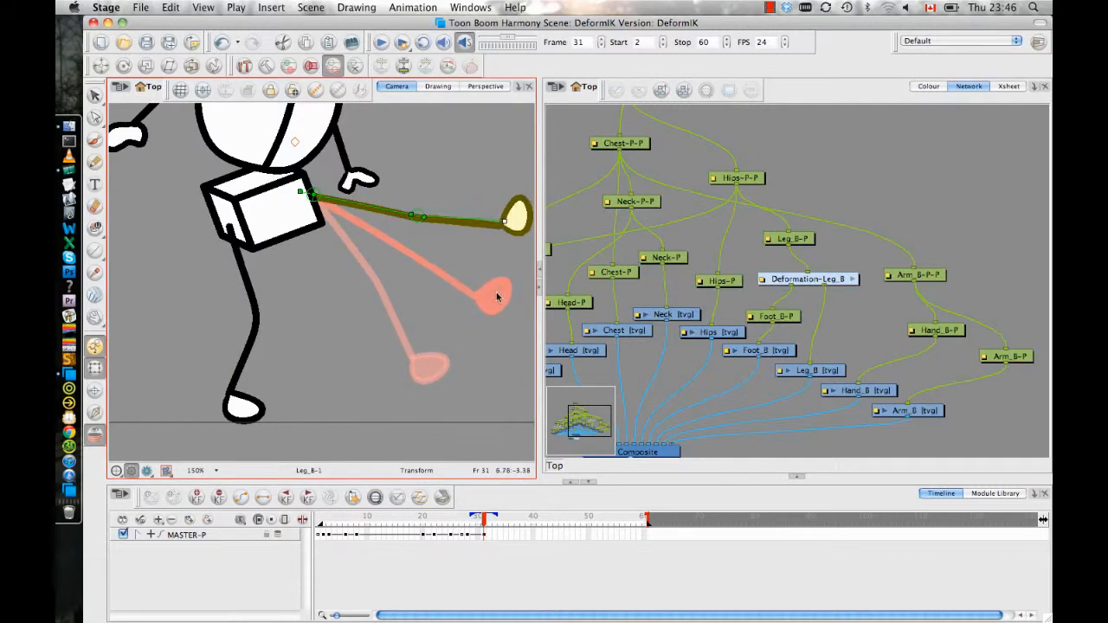
pyautogui.moveTo(484, 523); pyautogui.dragTo(308, 505)
# Turn off onion skinning and move the curve leg's upper end up inside the hip box on frame 21
pyautogui.press('1')
pyautogui.press('1')
pyautogui.moveTo(415, 329); pyautogui.dragTo(390, 356)
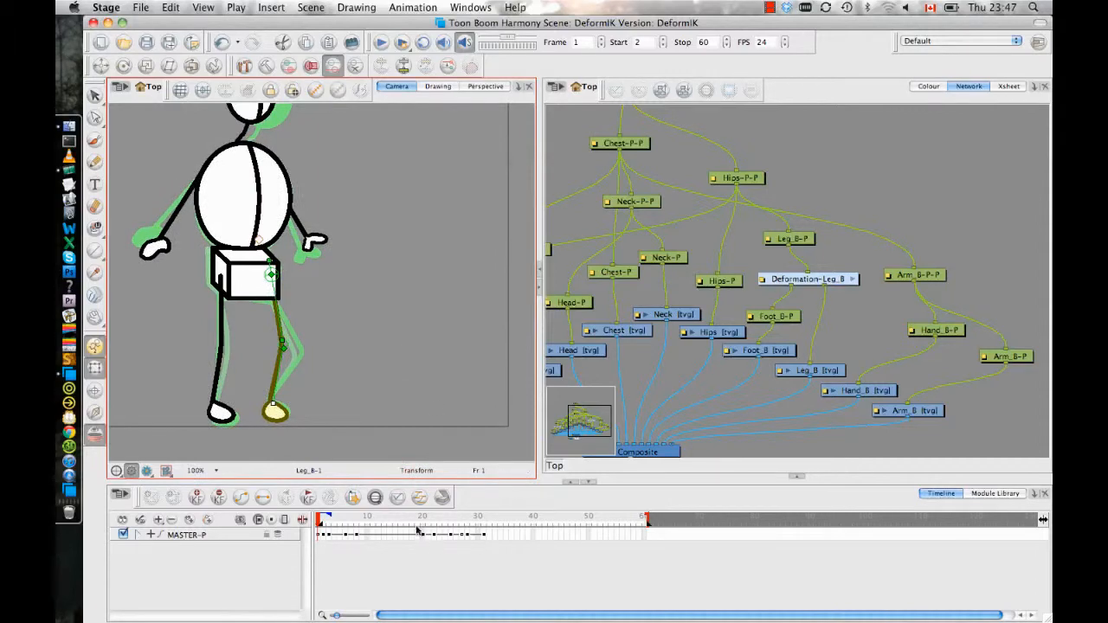
pyautogui.moveTo(418, 530)
pyautogui.mouseDown()
pyautogui.moveTo(416, 520)
pyautogui.moveTo(482, 522)
pyautogui.moveTo(437, 532)
pyautogui.moveTo(488, 530)
pyautogui.moveTo(433, 537)
pyautogui.moveTo(496, 539)
pyautogui.moveTo(428, 537)
pyautogui.mouseUp()
pyautogui.click(95, 435)
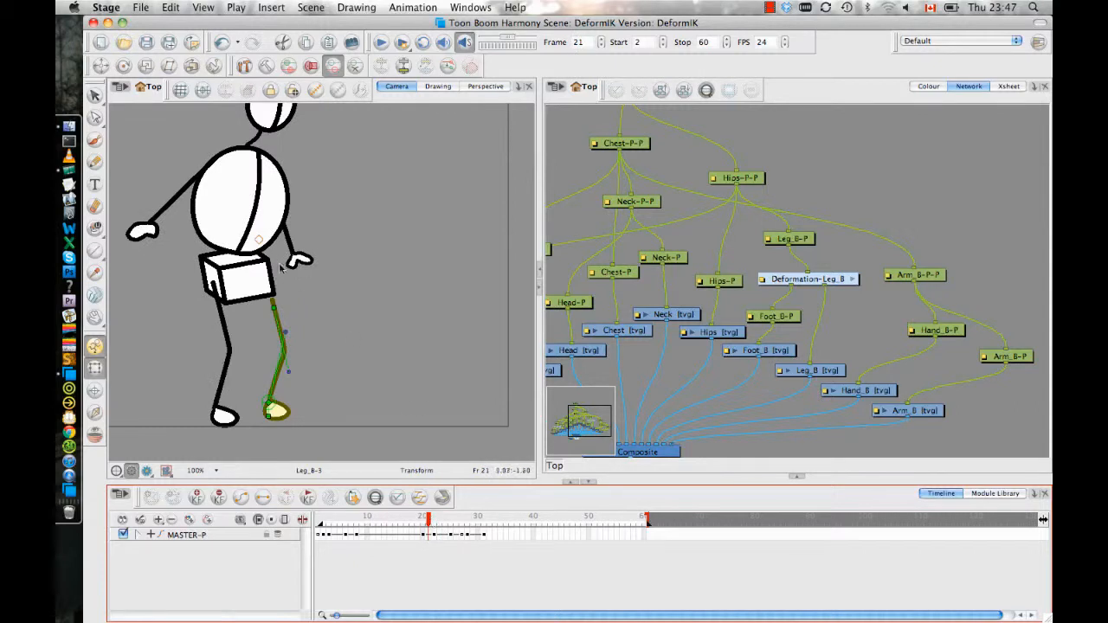
pyautogui.moveTo(276, 310); pyautogui.dragTo(266, 288)
pyautogui.click(367, 373)
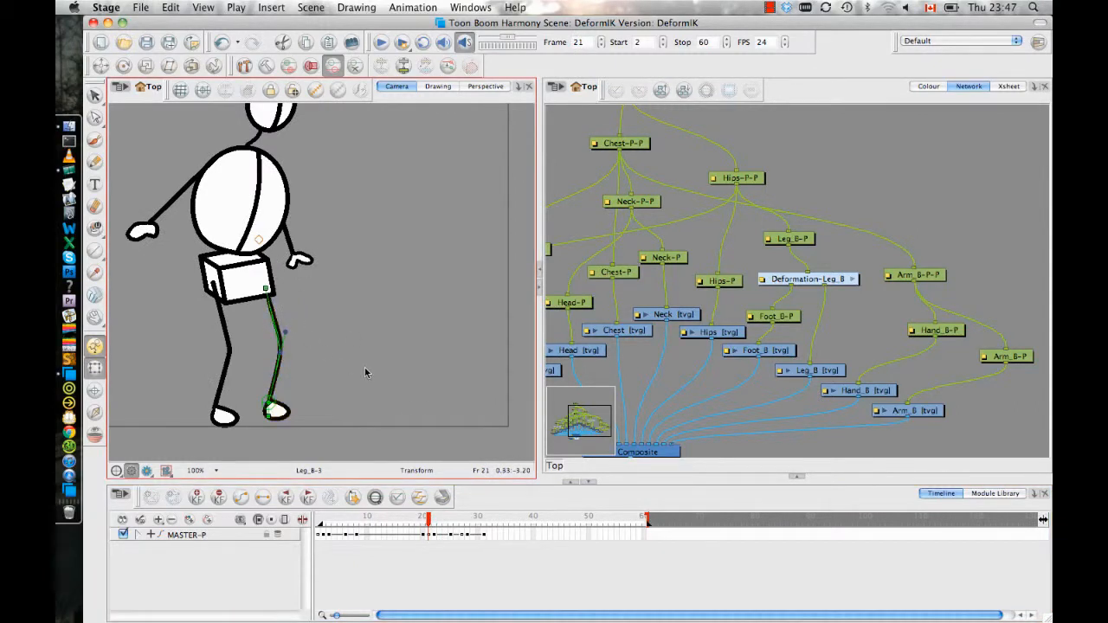
# Review the leg's motion from frame 21 to frame 28 with the whole character in view
pyautogui.moveTo(429, 534)
pyautogui.mouseDown()
pyautogui.moveTo(495, 534)
pyautogui.moveTo(428, 534)
pyautogui.mouseUp()
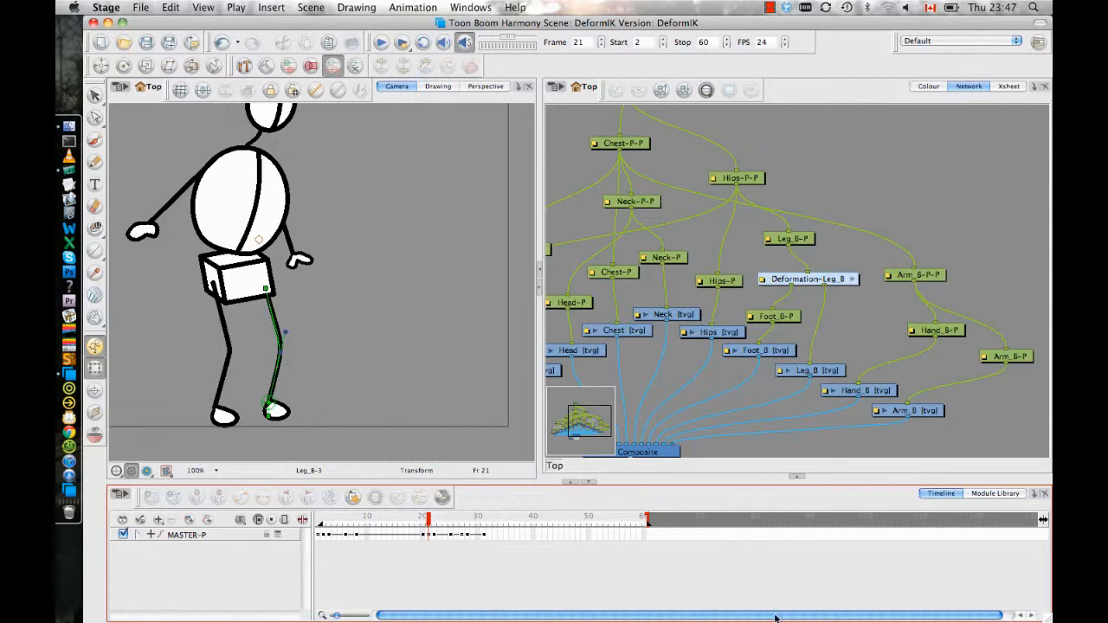
pyautogui.moveTo(429, 524); pyautogui.dragTo(467, 535)
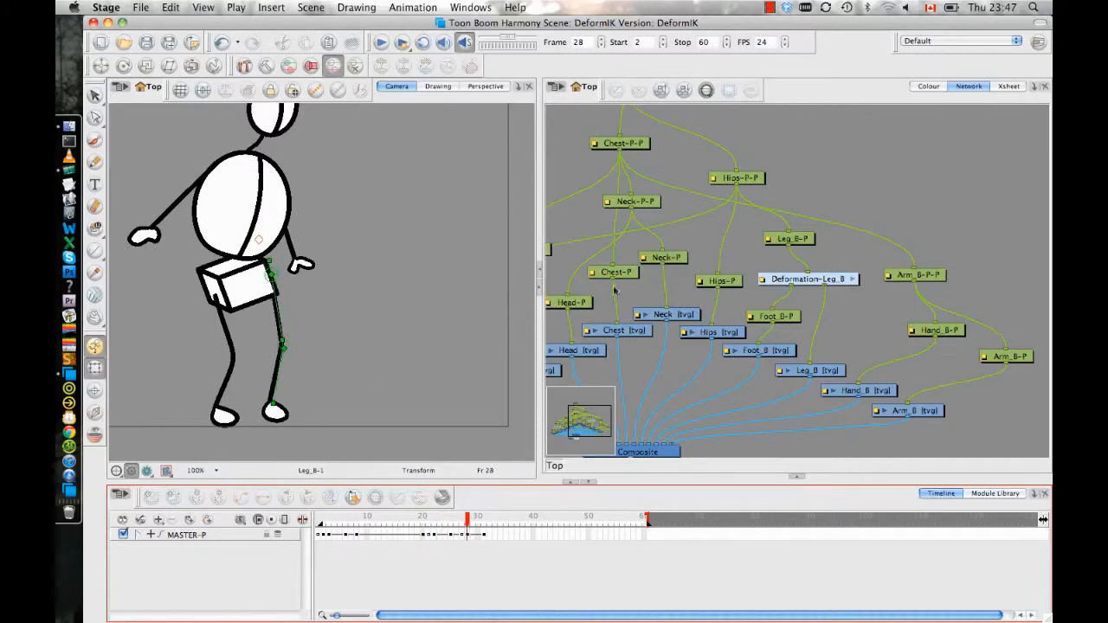
pyautogui.scroll(-4, 434, 265)
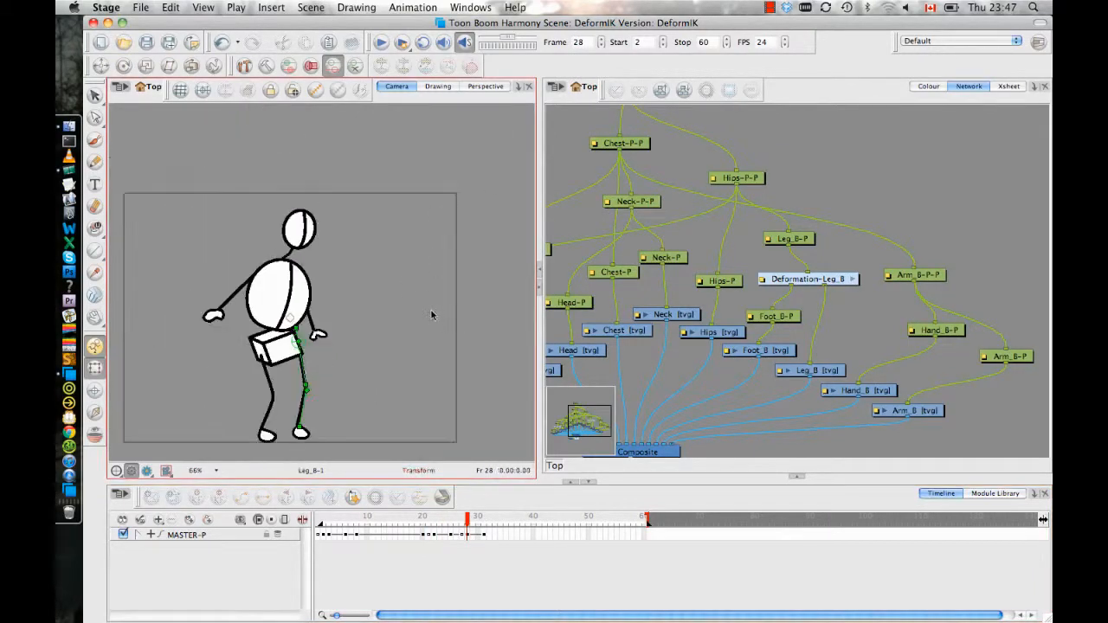